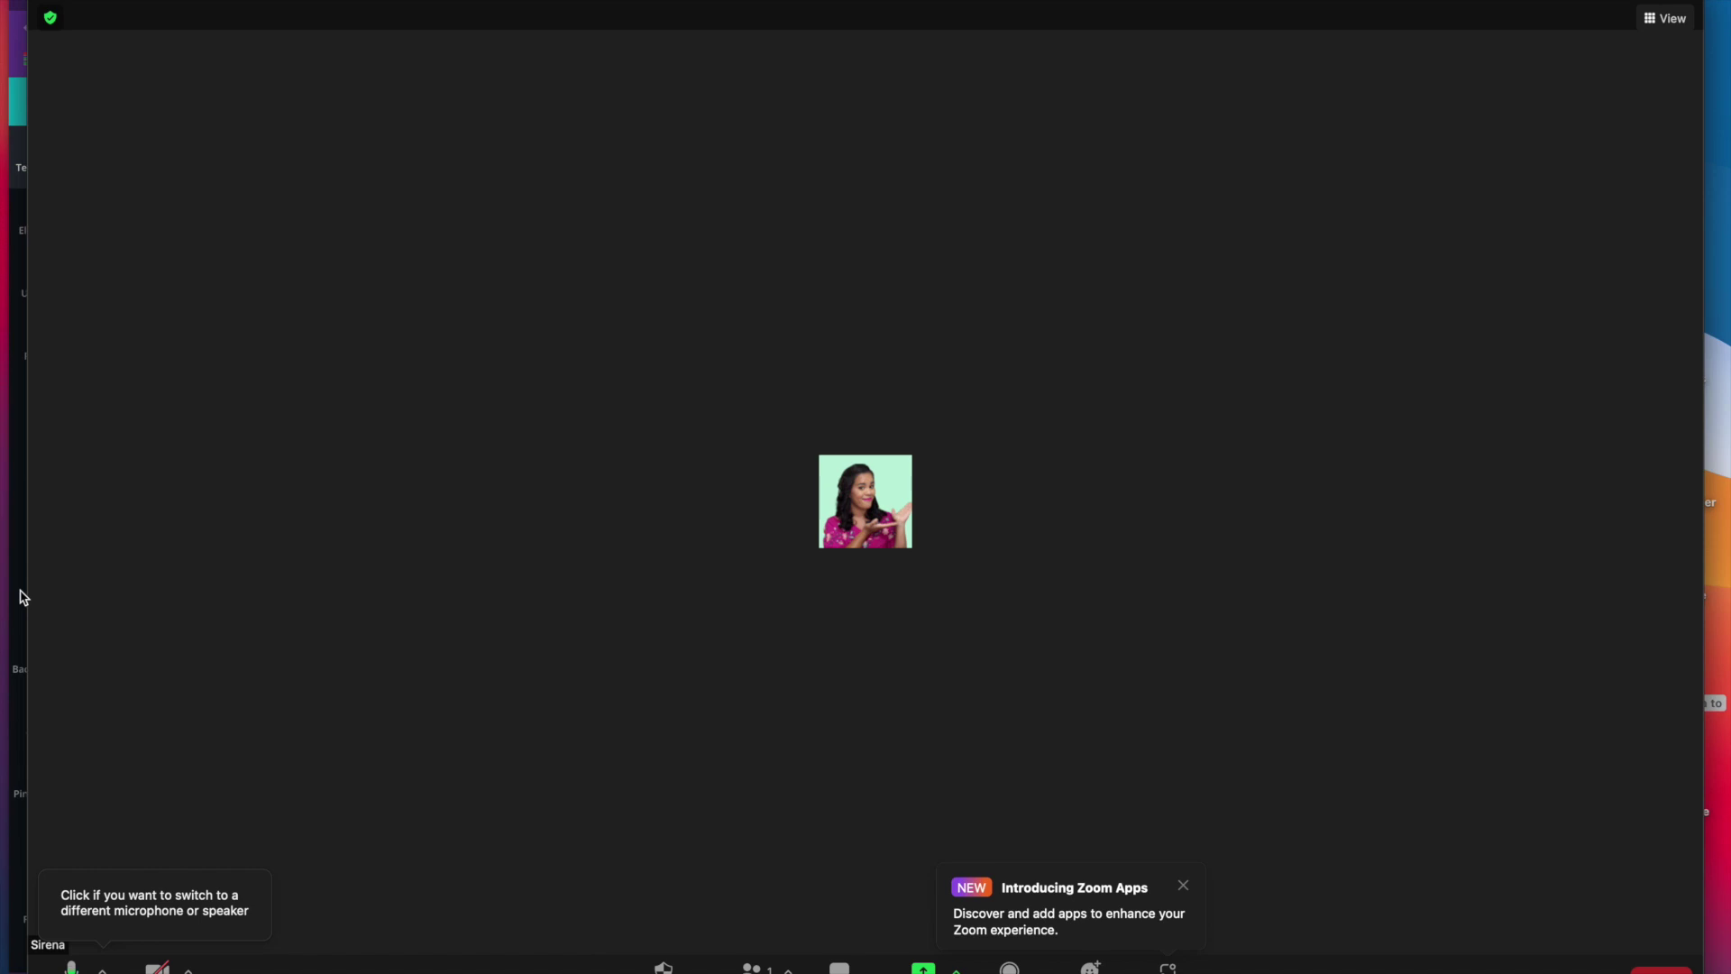
# - Switch to the John LaurensSocial design in Canva, start presenting in Presenter view, and dismiss the Audience Window full-screen prompt
pyautogui.click(23, 598)
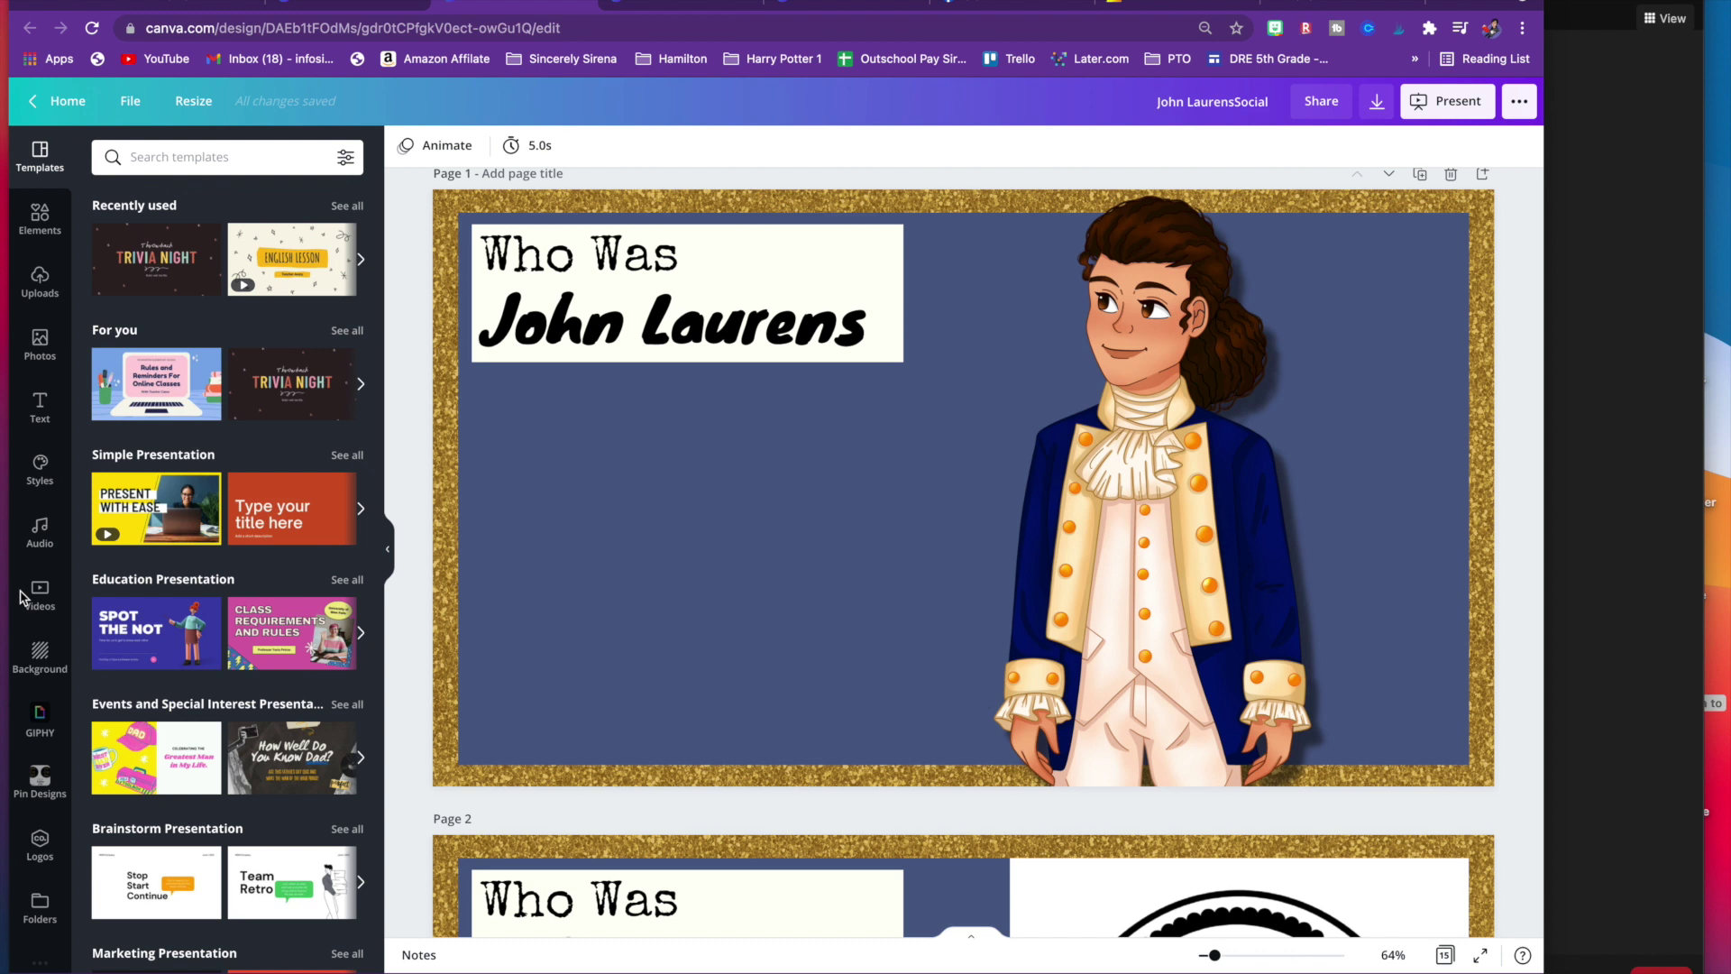
pyautogui.scroll(-1, 717, 553)
pyautogui.scroll(1, 717, 553)
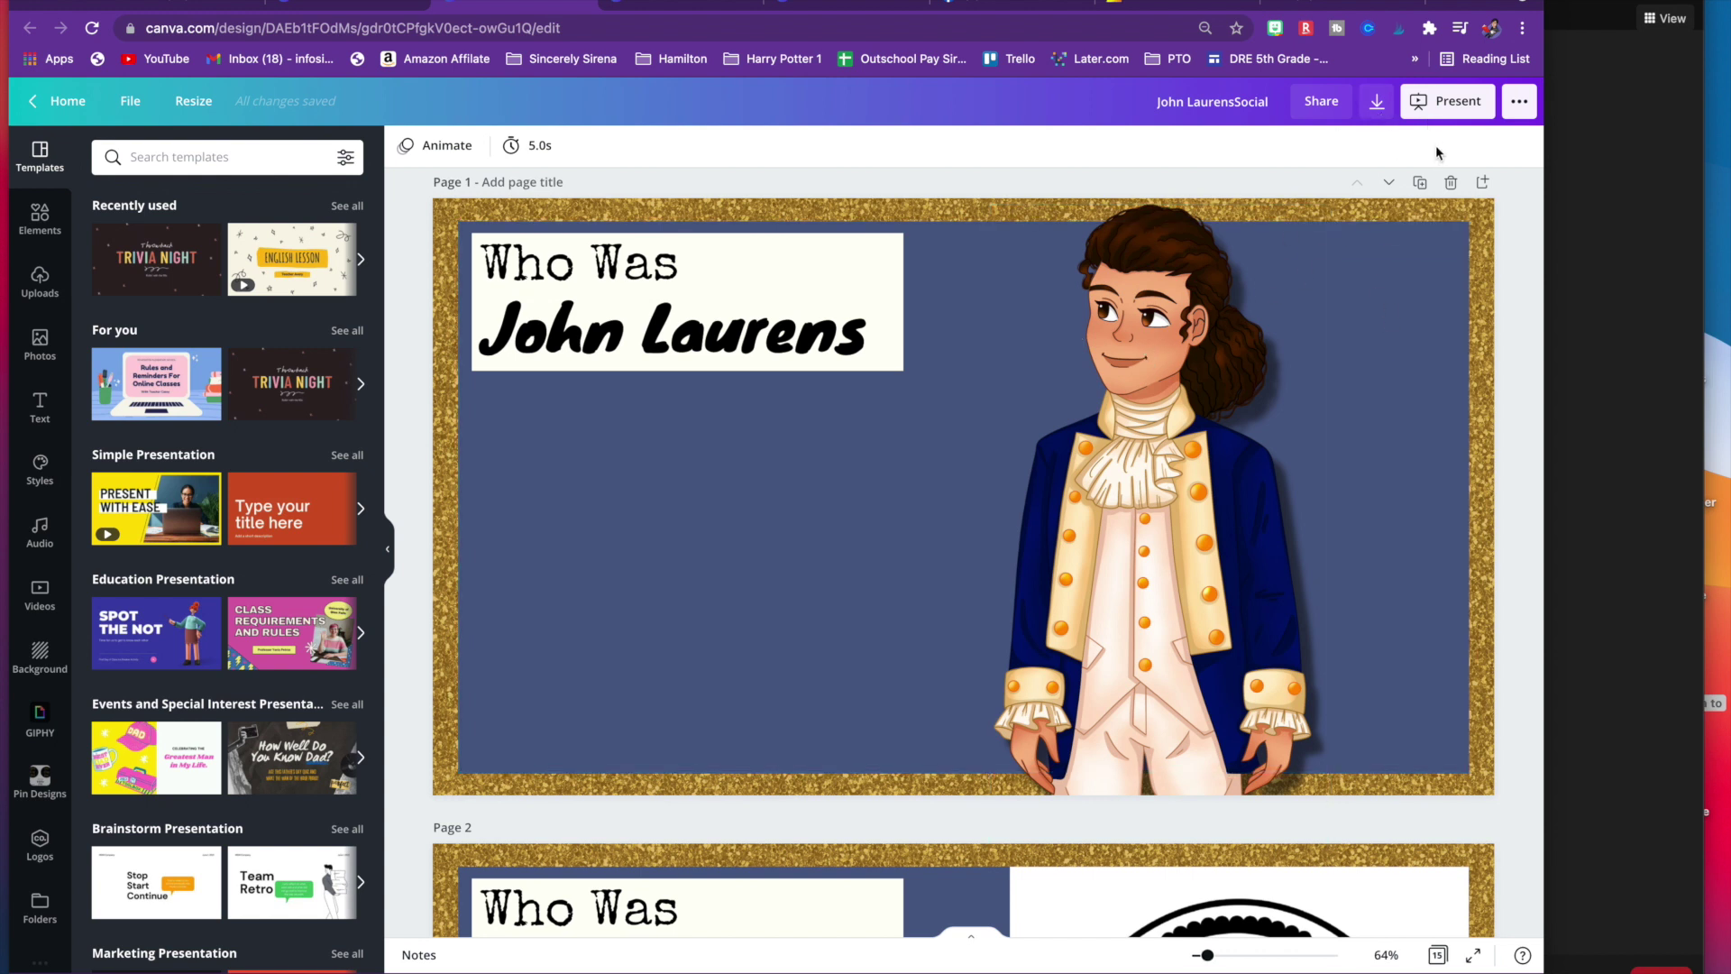
pyautogui.click(1446, 106)
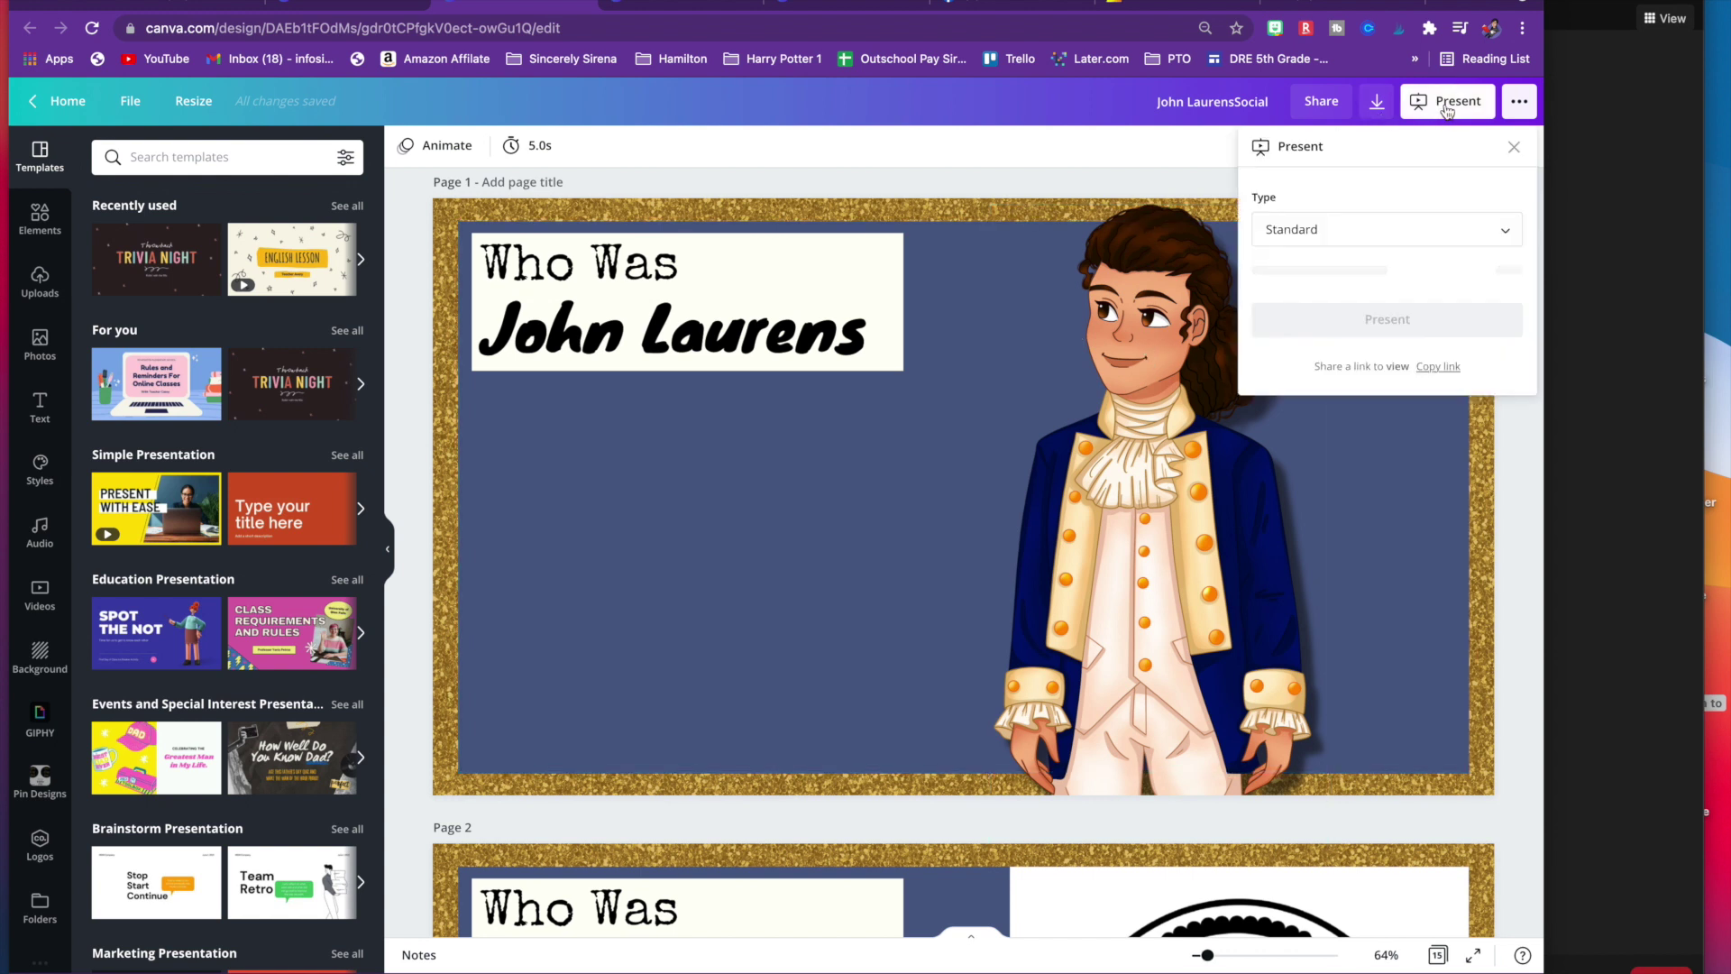
pyautogui.click(1398, 247)
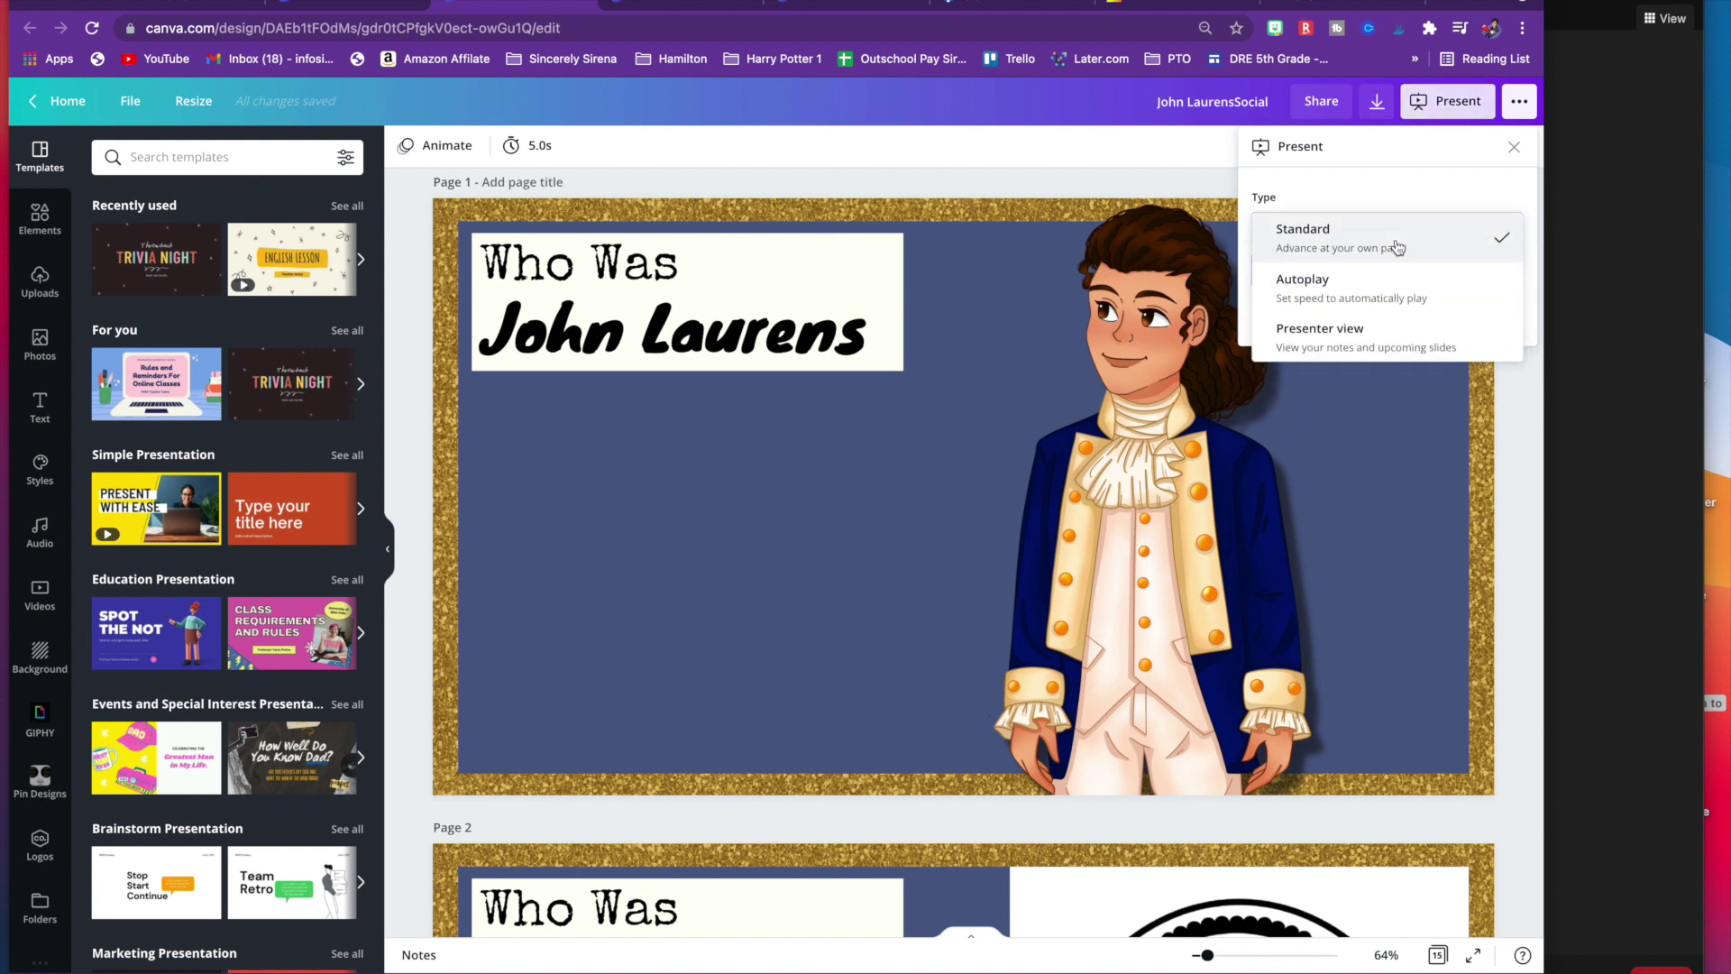
pyautogui.click(1380, 348)
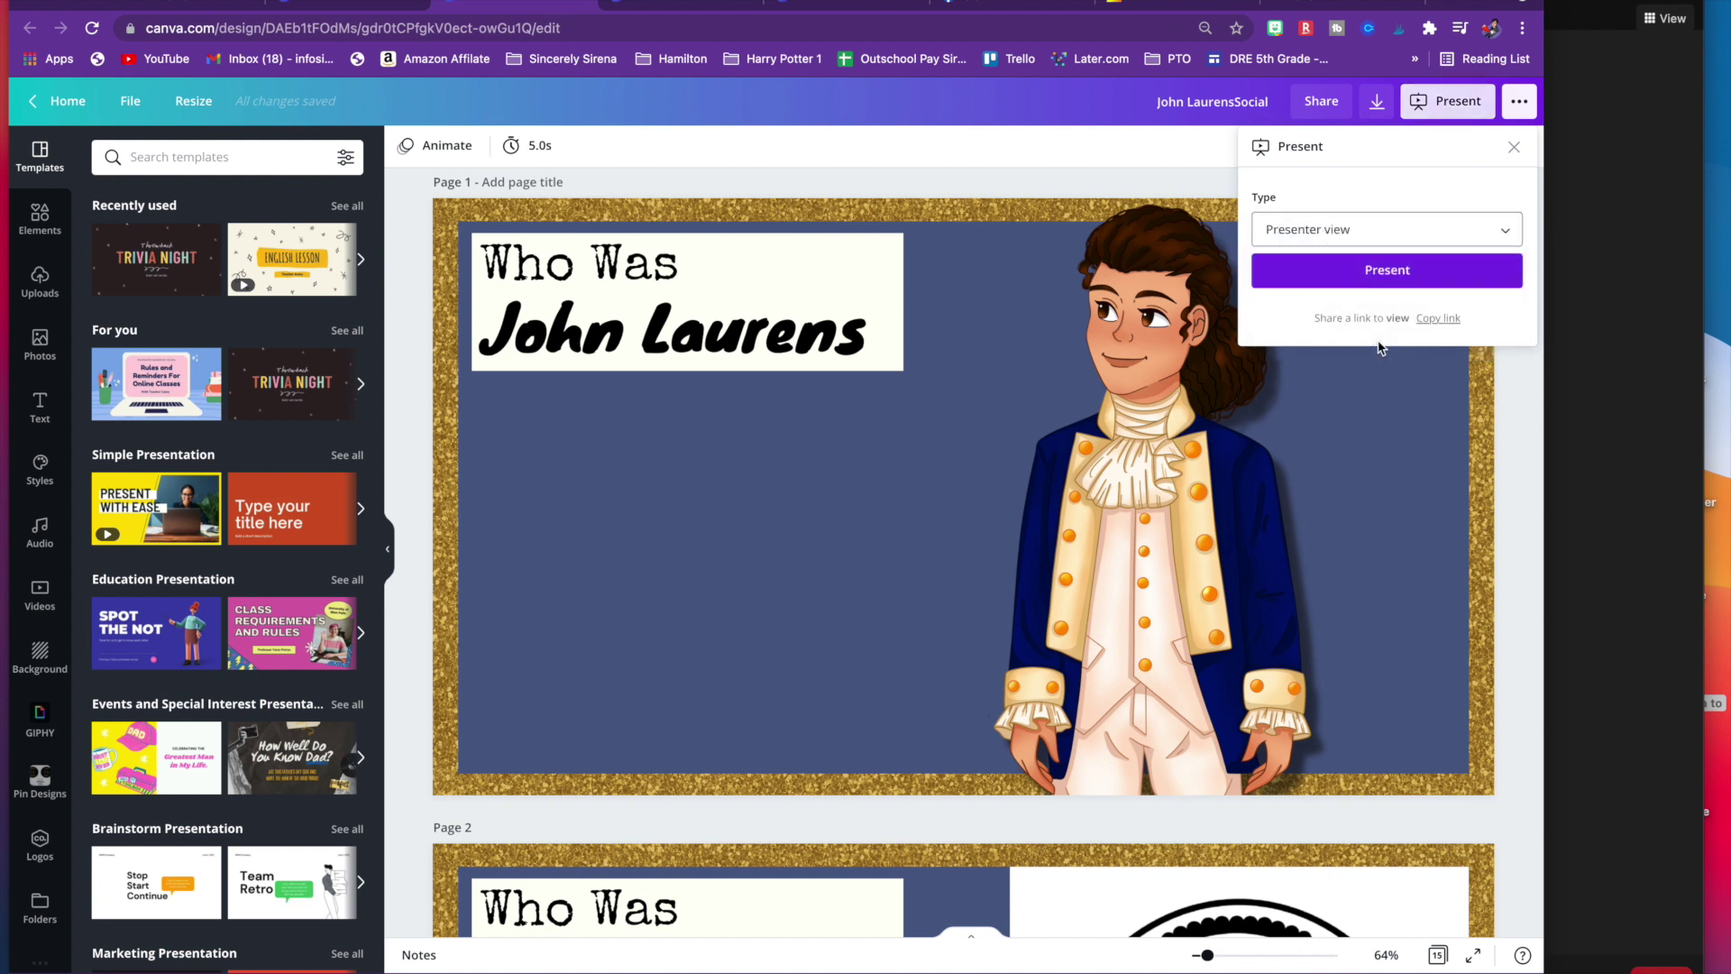
pyautogui.click(1374, 272)
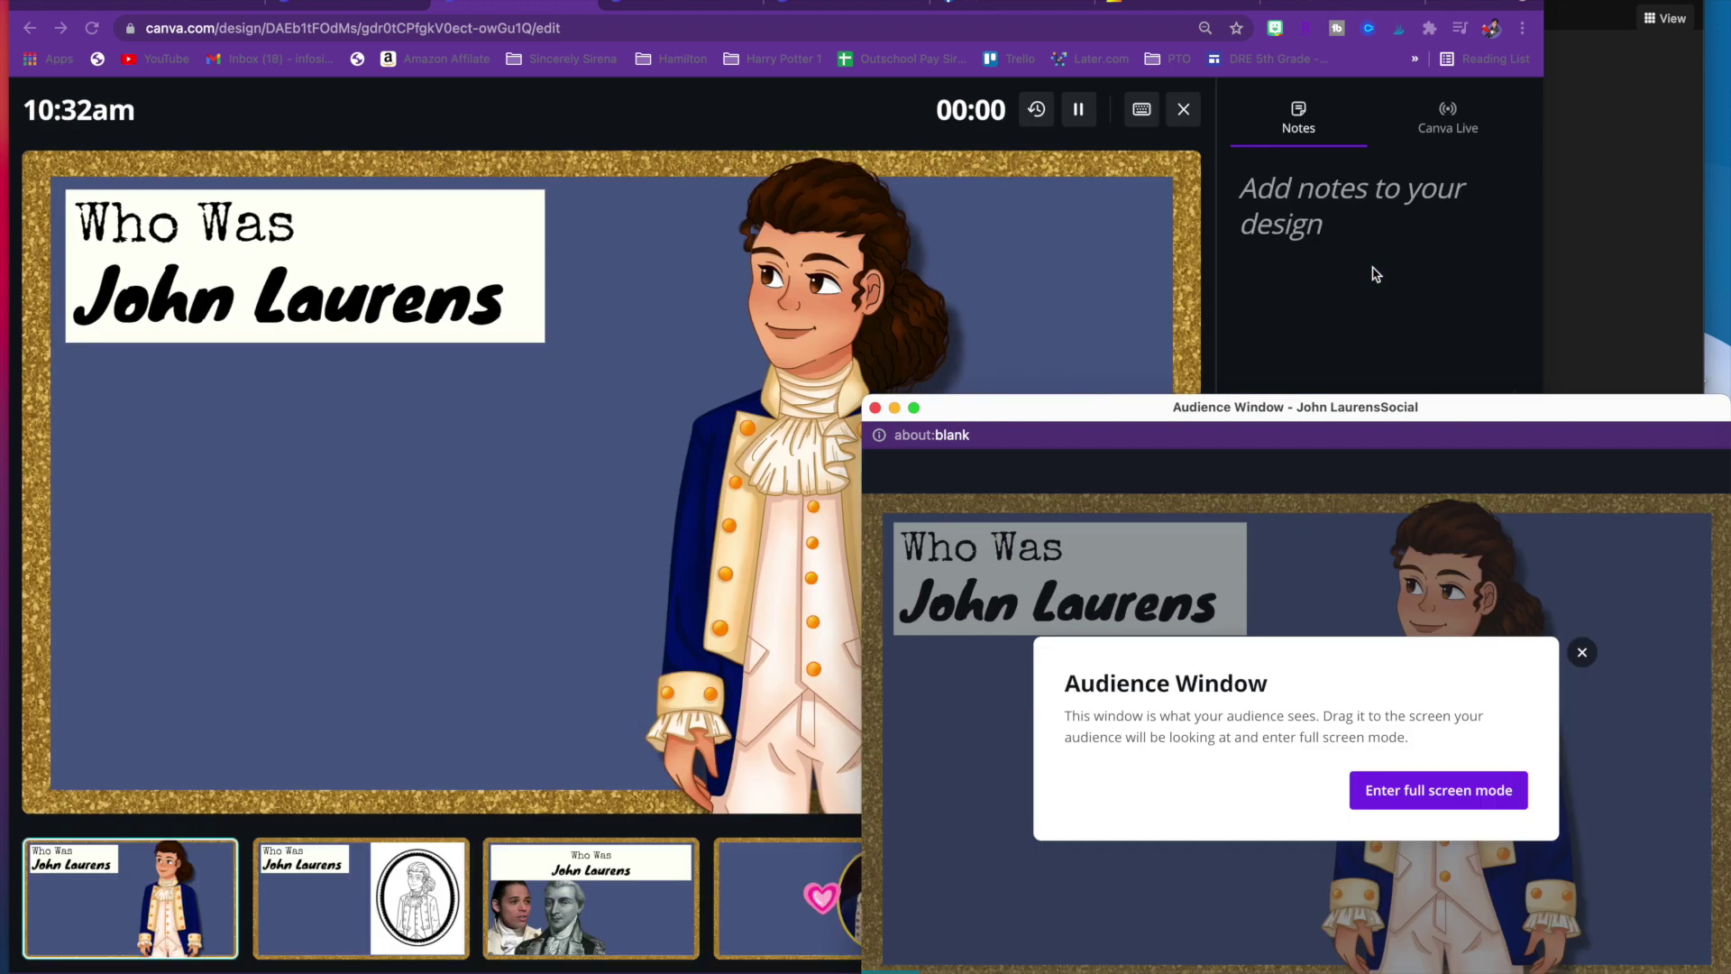
pyautogui.click(1583, 654)
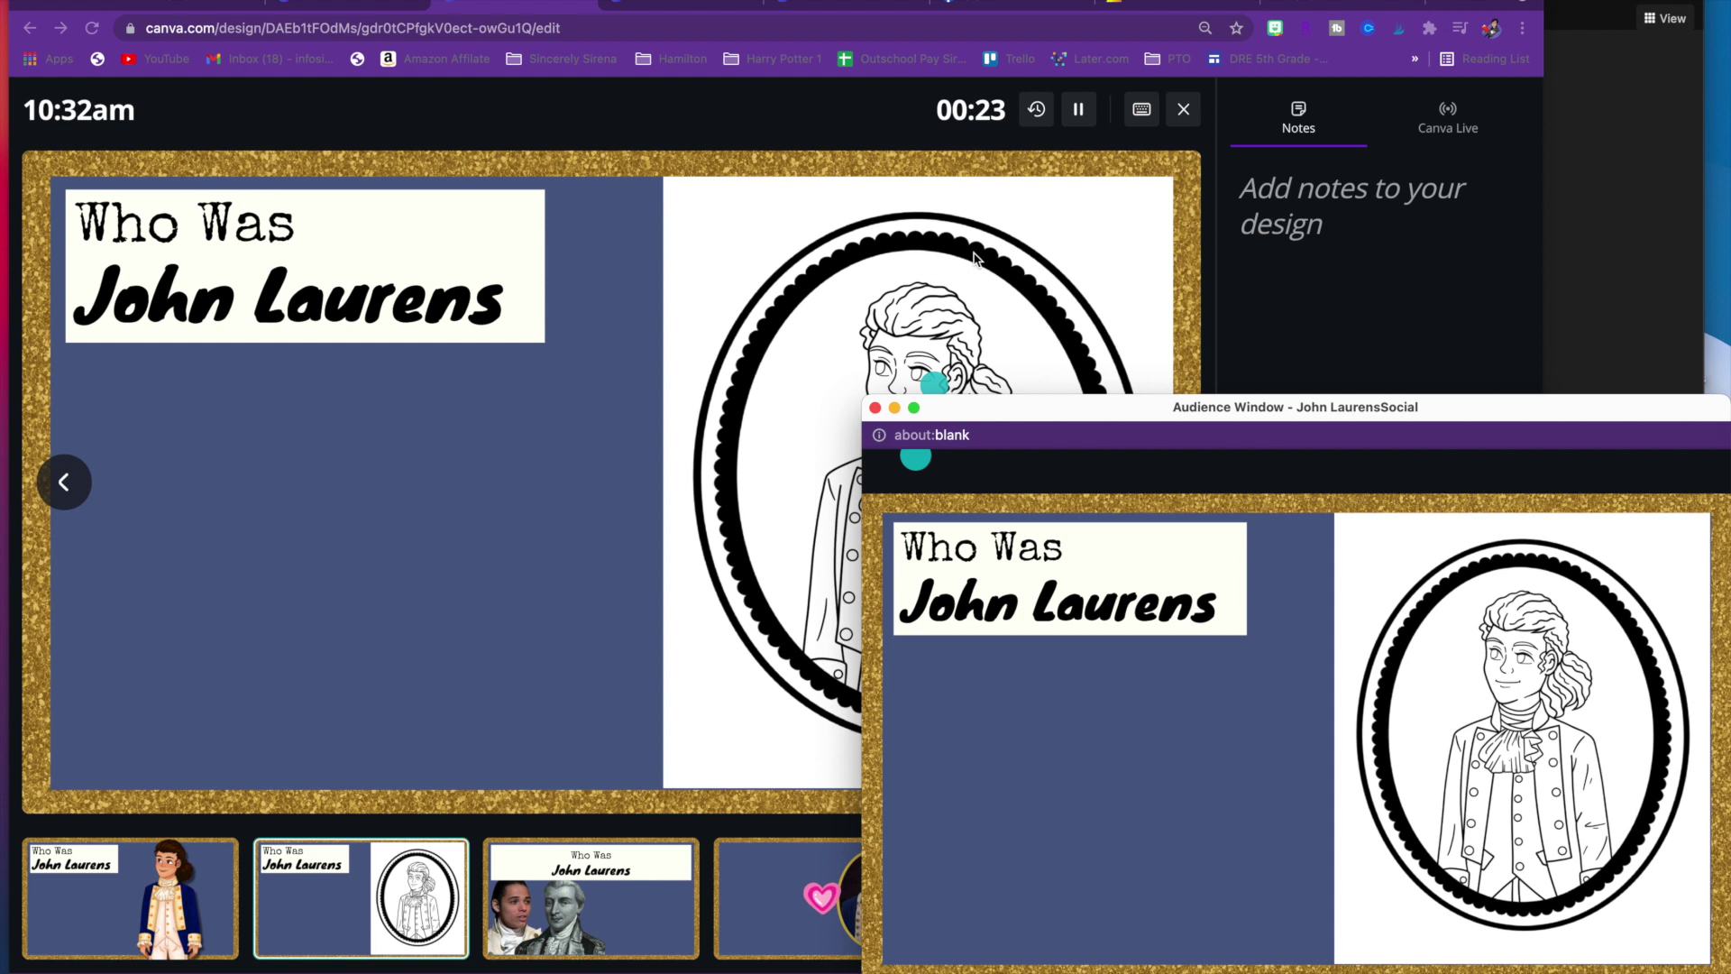
# - Browse the presenter slides to the favorite John Laurens moment slide, read through its notes, and return to the first slide
pyautogui.click(973, 259)
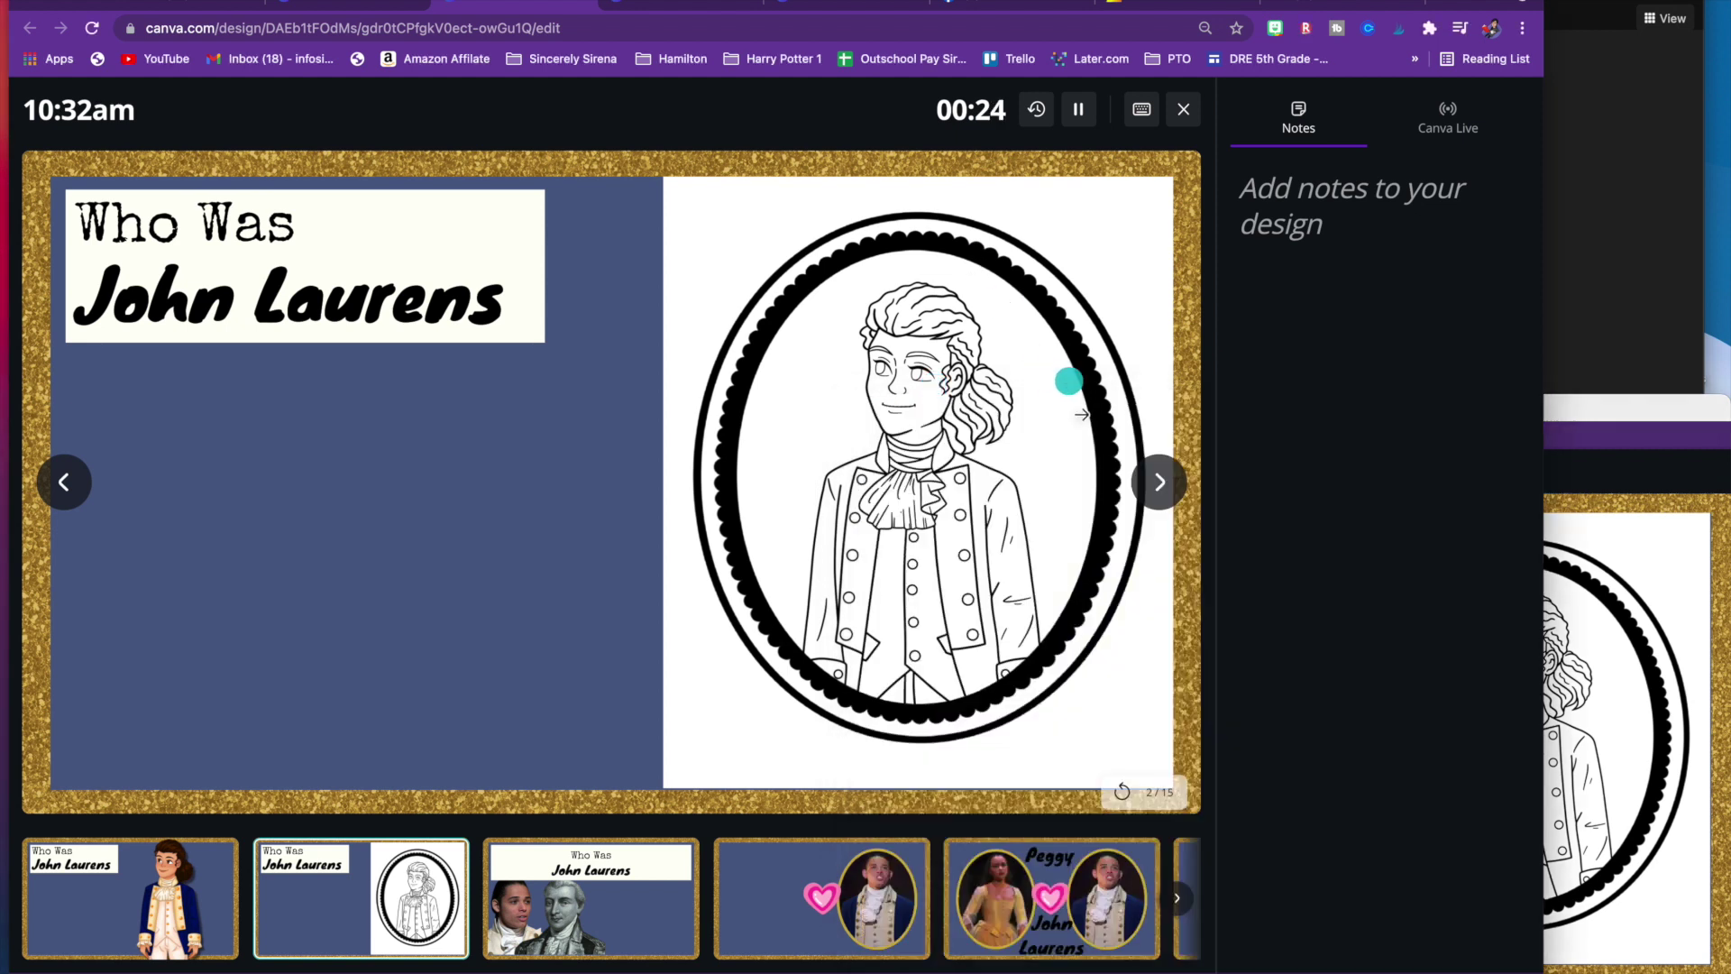
pyautogui.click(991, 895)
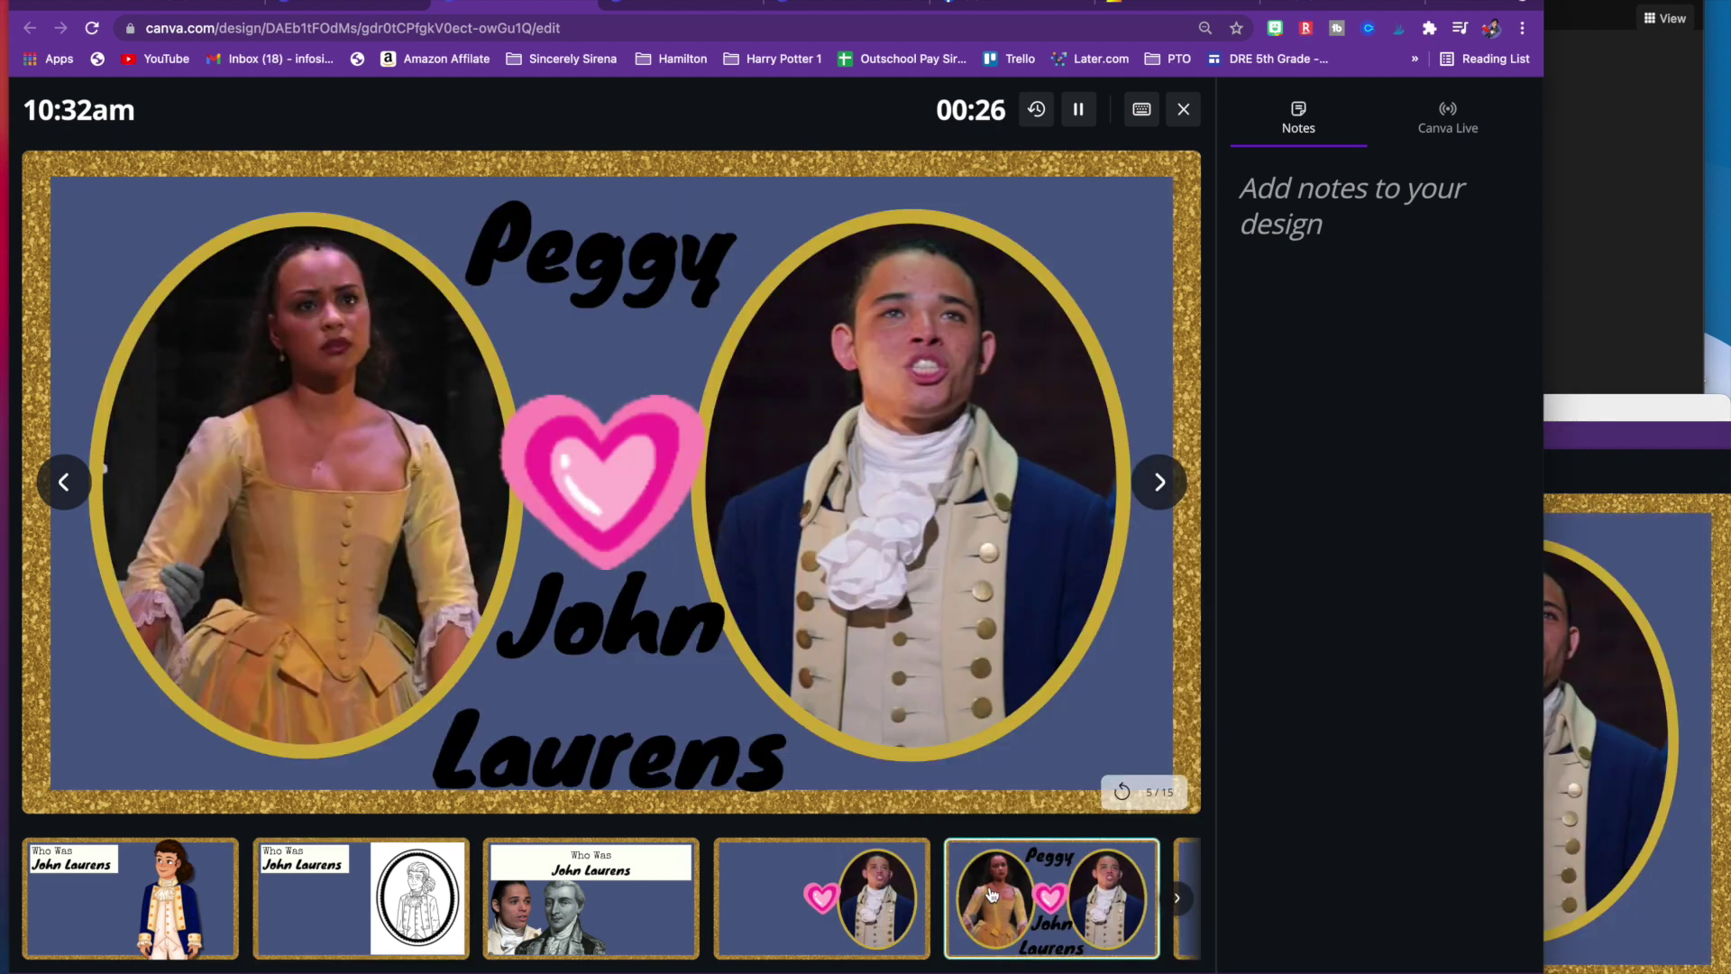
pyautogui.click(809, 897)
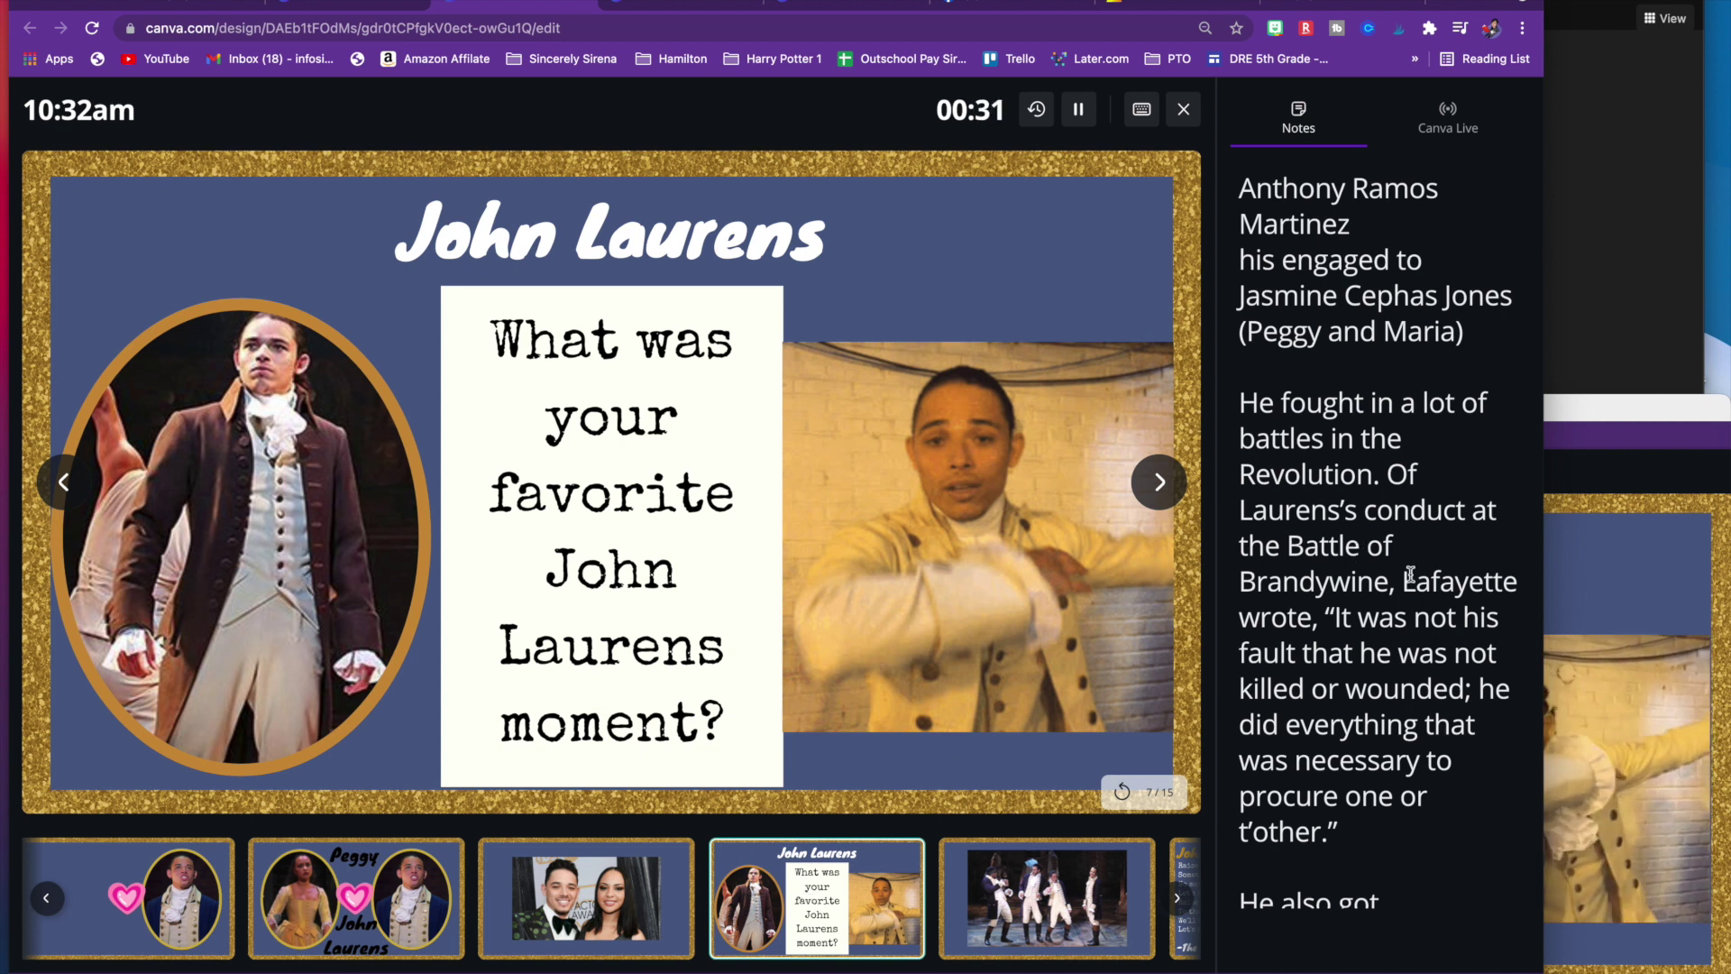
pyautogui.scroll(-4, 1378, 666)
pyautogui.scroll(-5, 1378, 666)
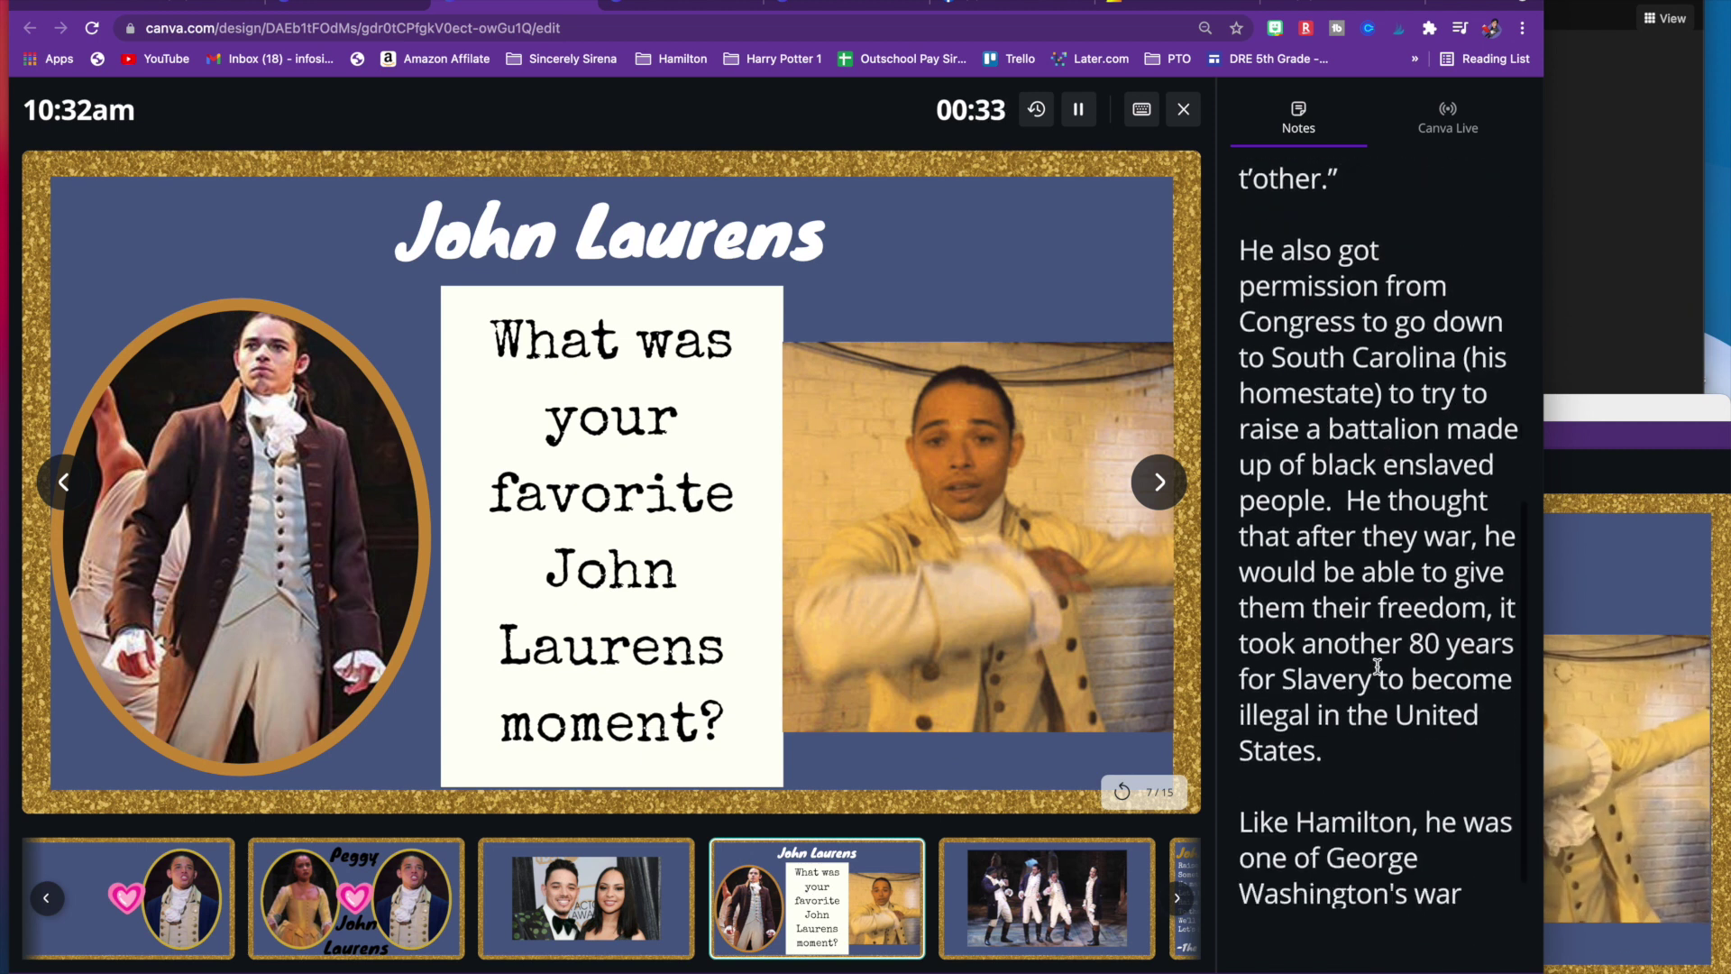
pyautogui.scroll(6, 1378, 665)
pyautogui.scroll(3, 1377, 665)
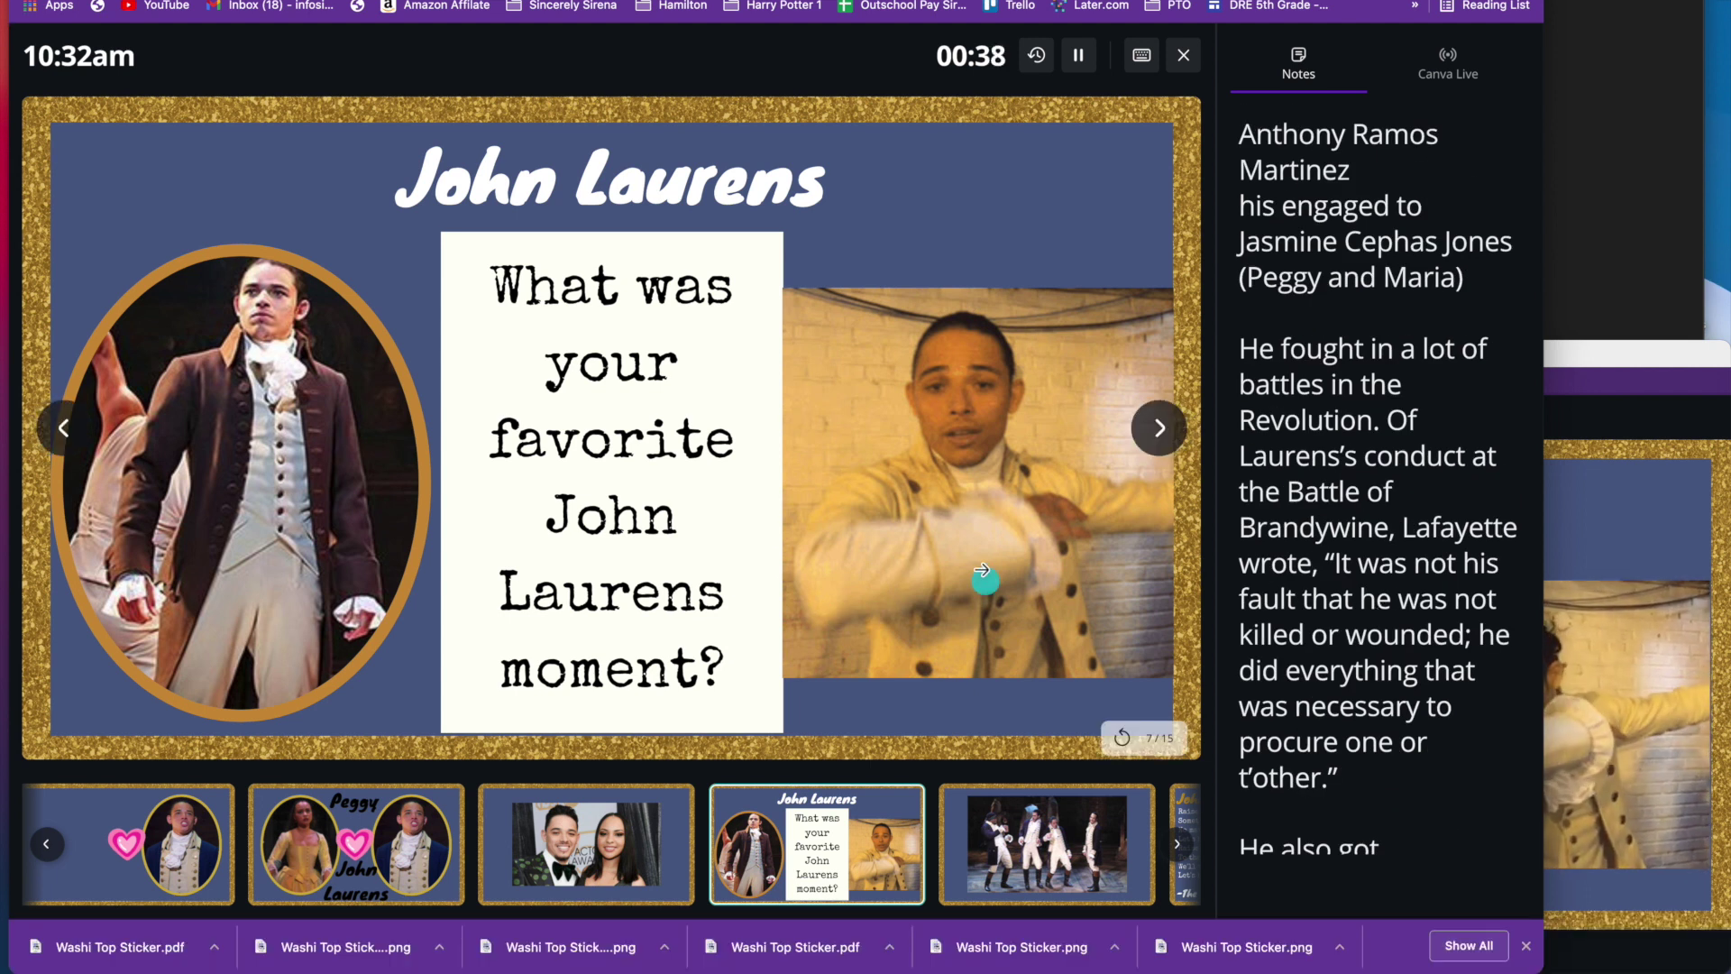
pyautogui.hscroll(-5, 140, 831)
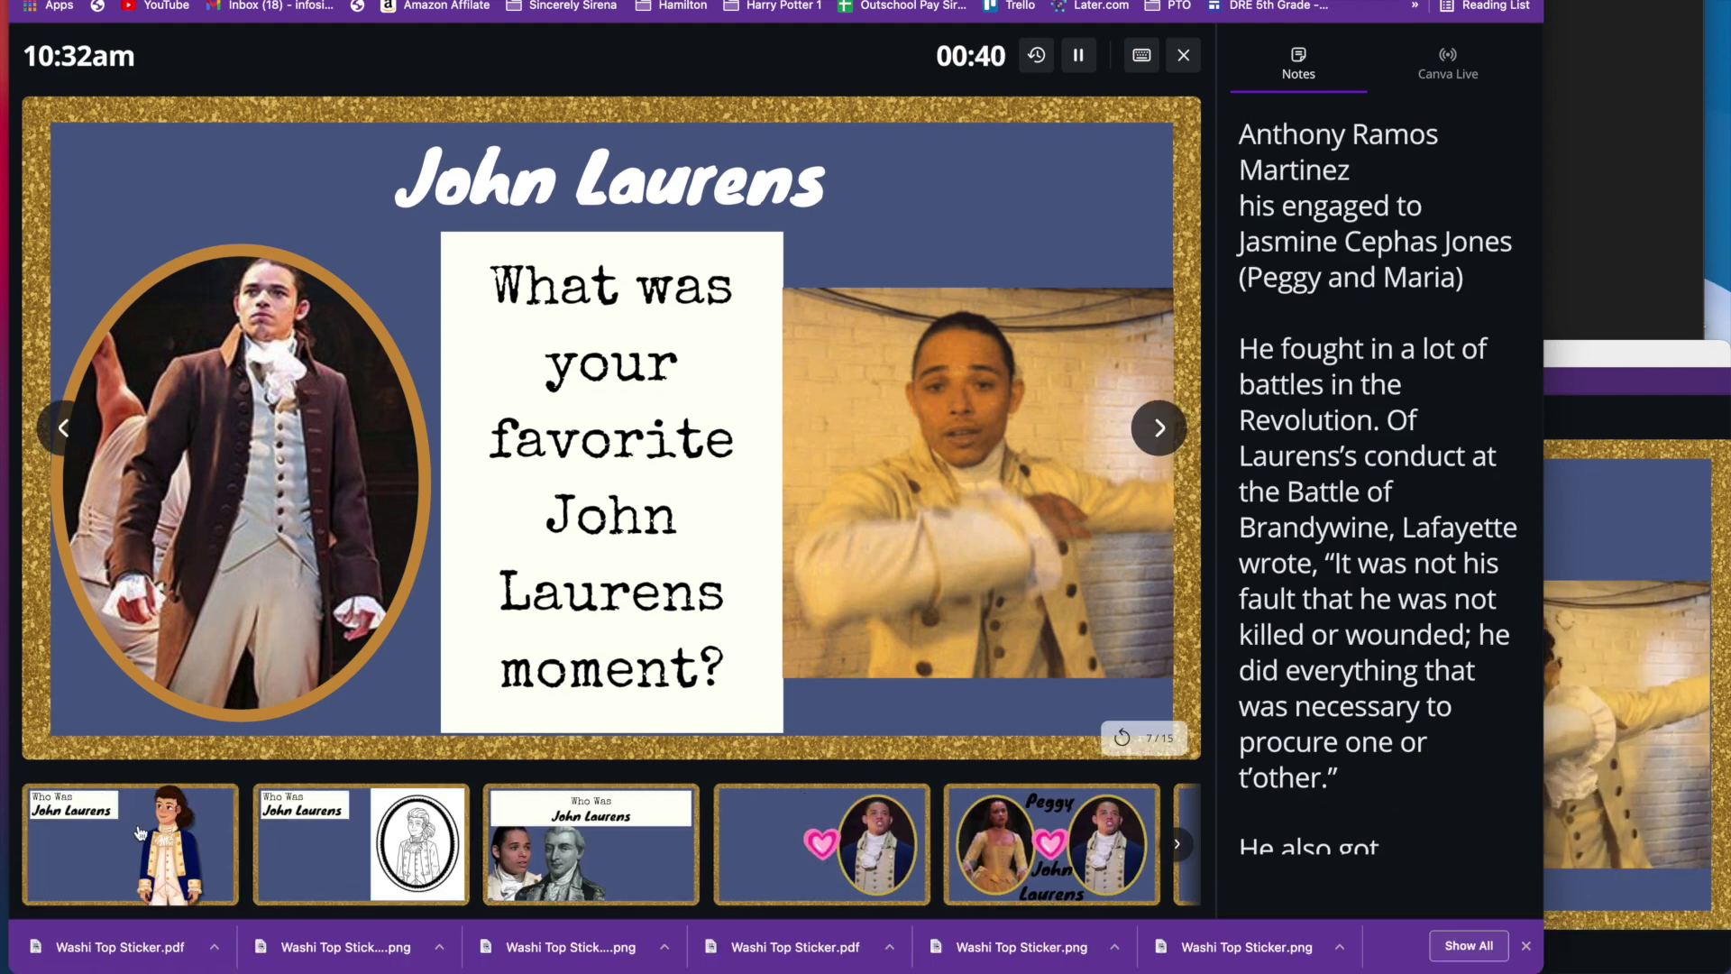
pyautogui.click(139, 831)
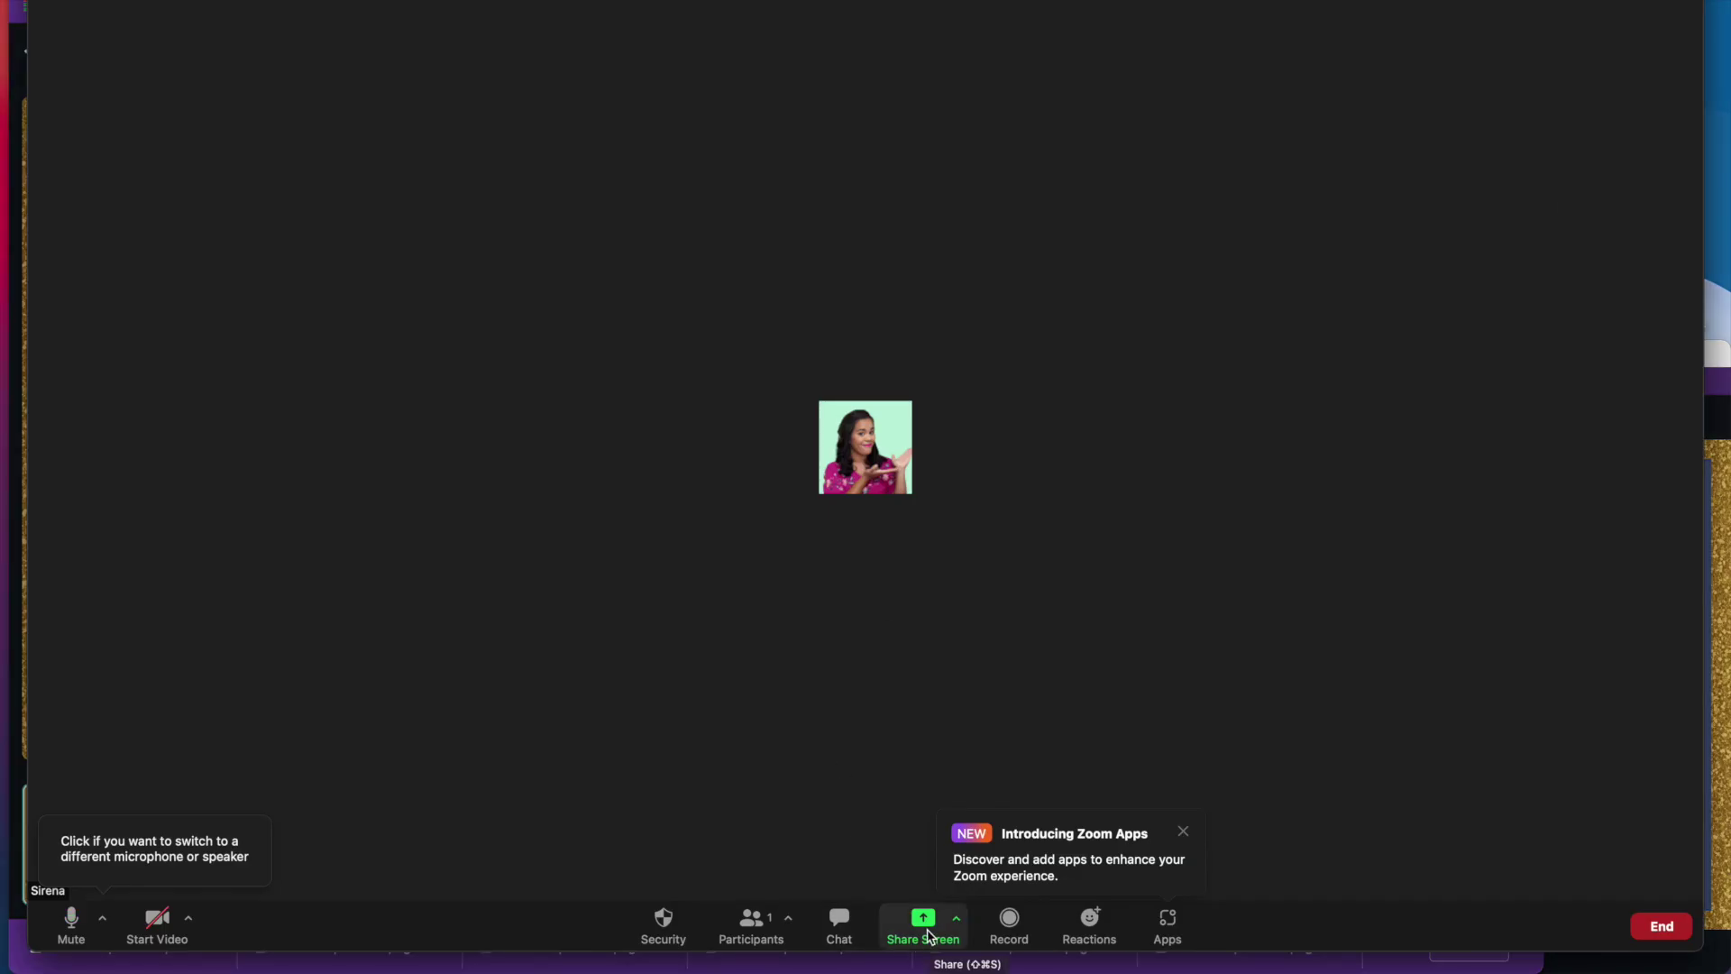
# - In the Zoom meeting, share the Google Chrome Audience Window with Share sound enabled
pyautogui.click(924, 924)
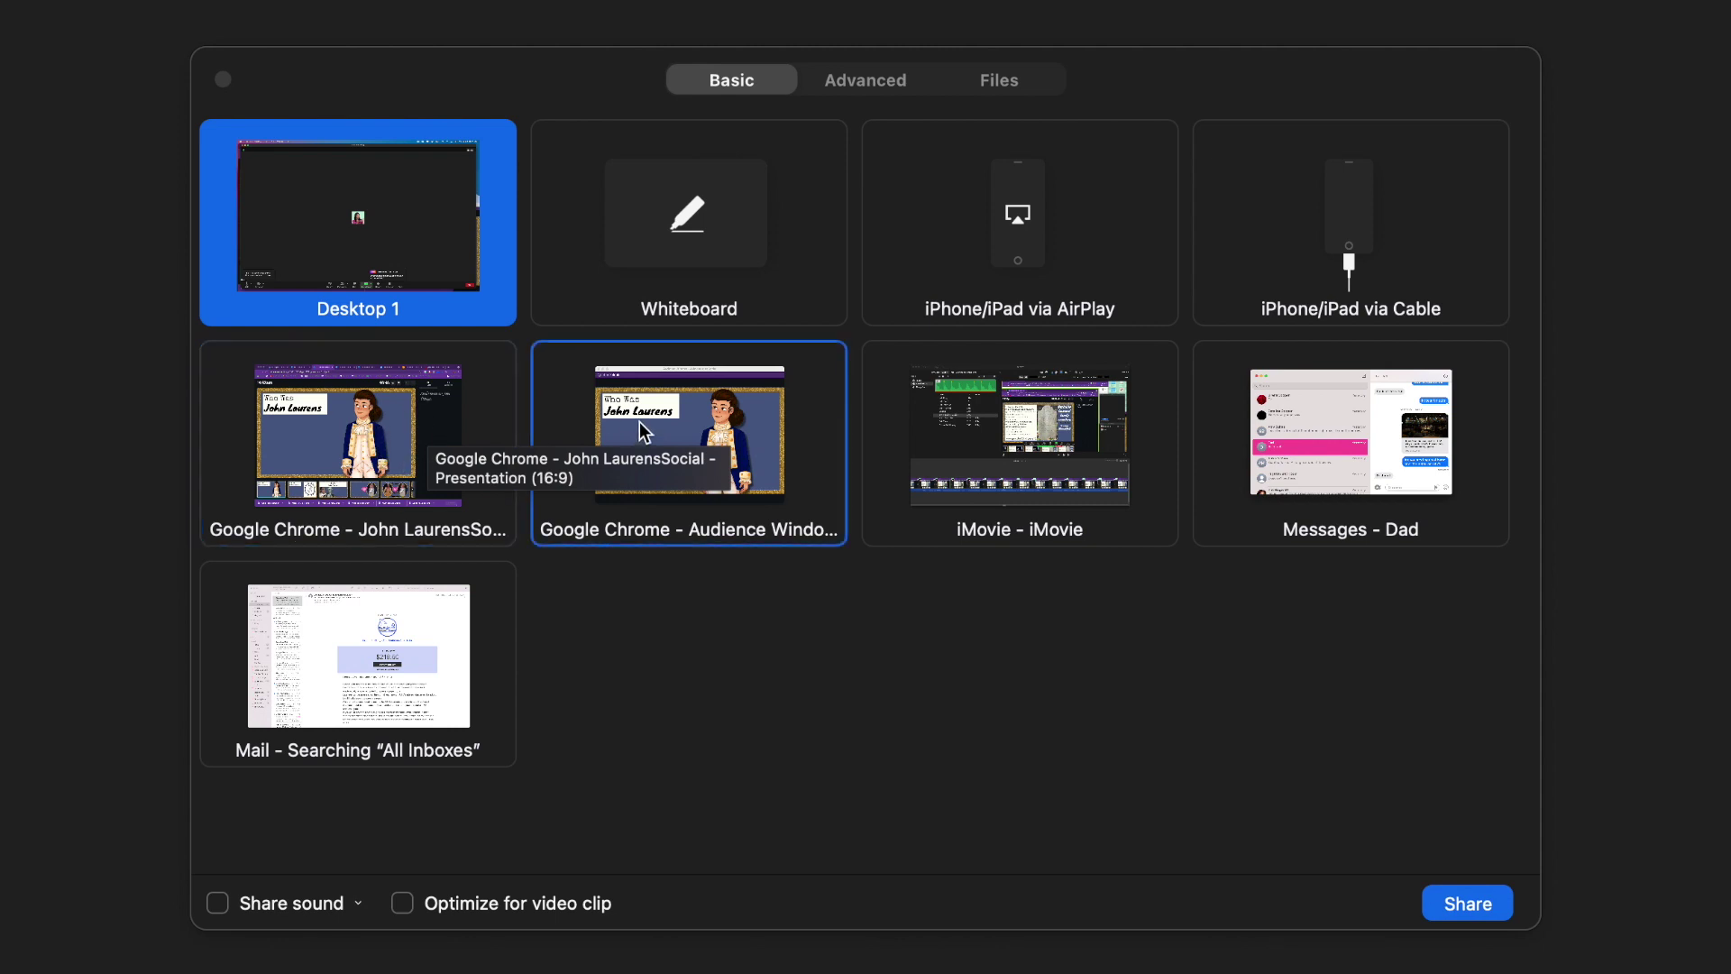
pyautogui.click(698, 420)
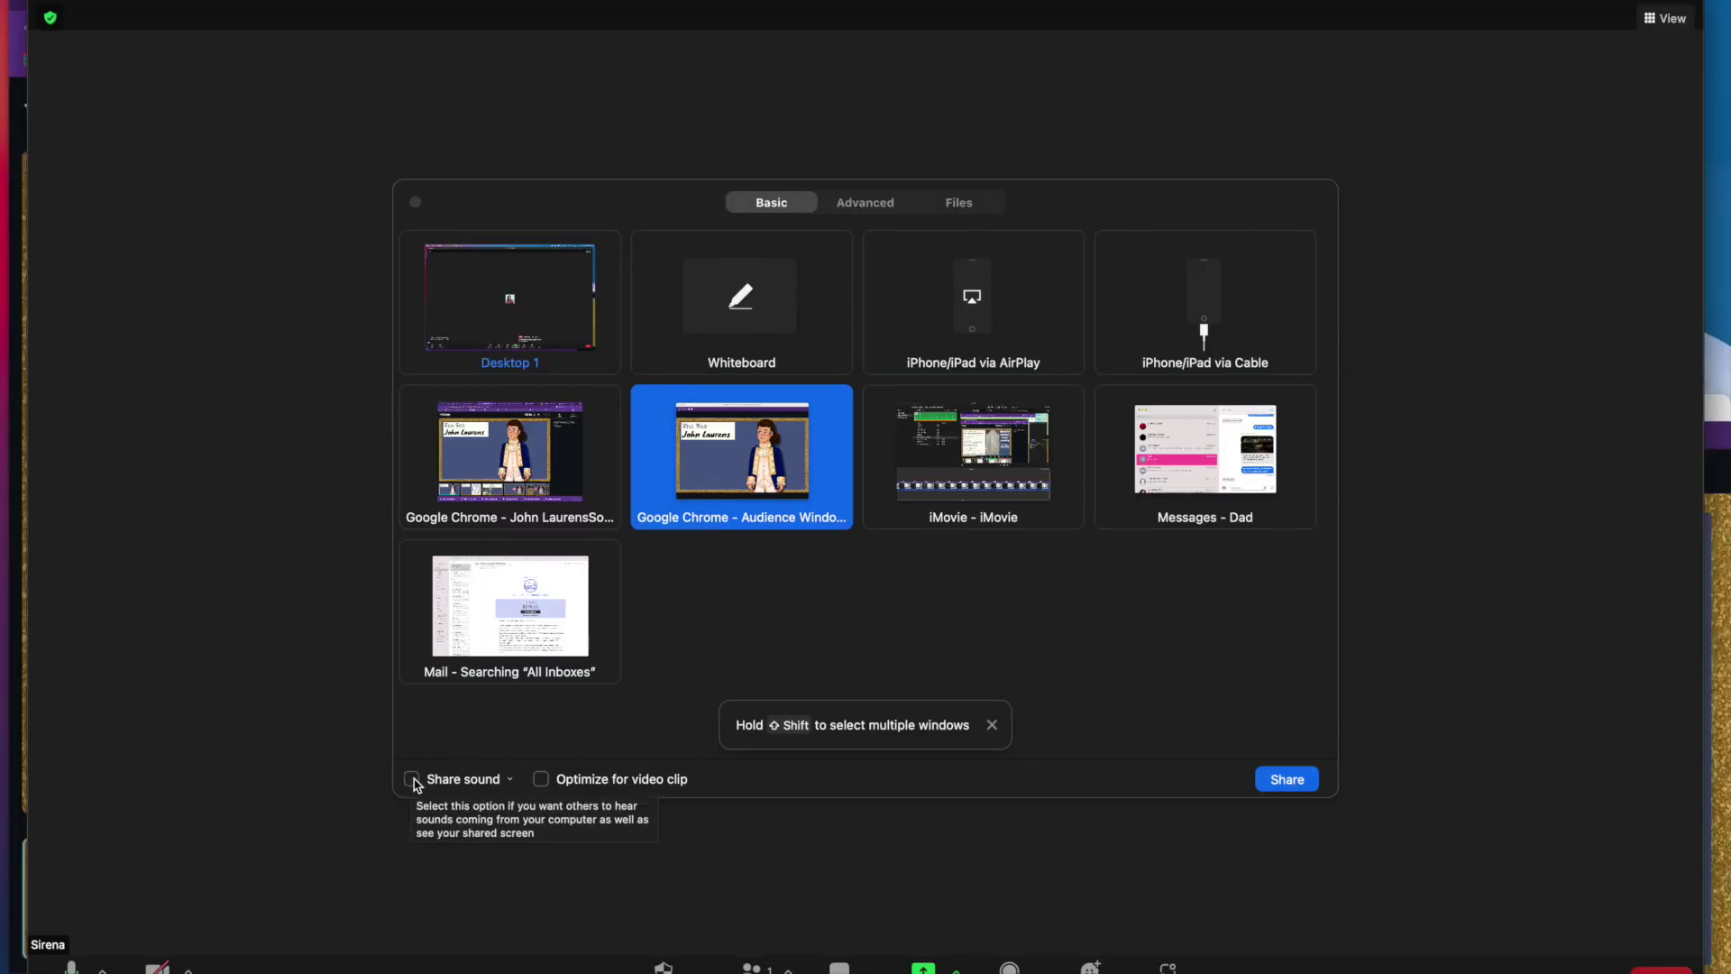
pyautogui.click(413, 780)
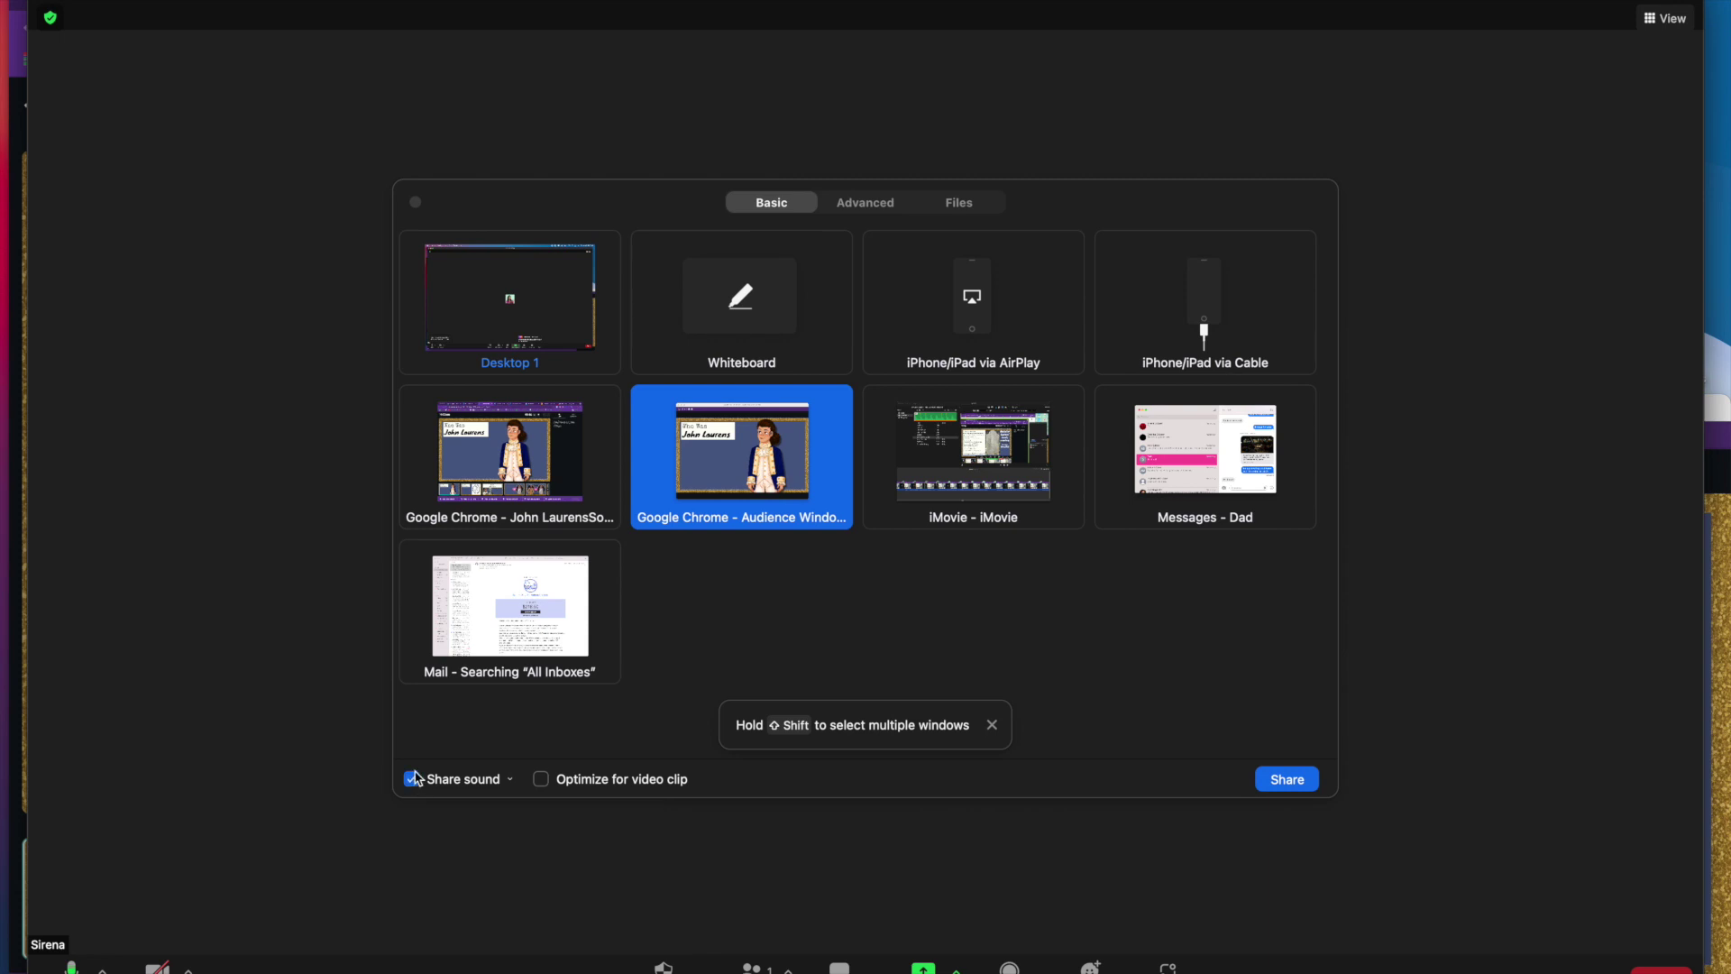
pyautogui.click(1289, 780)
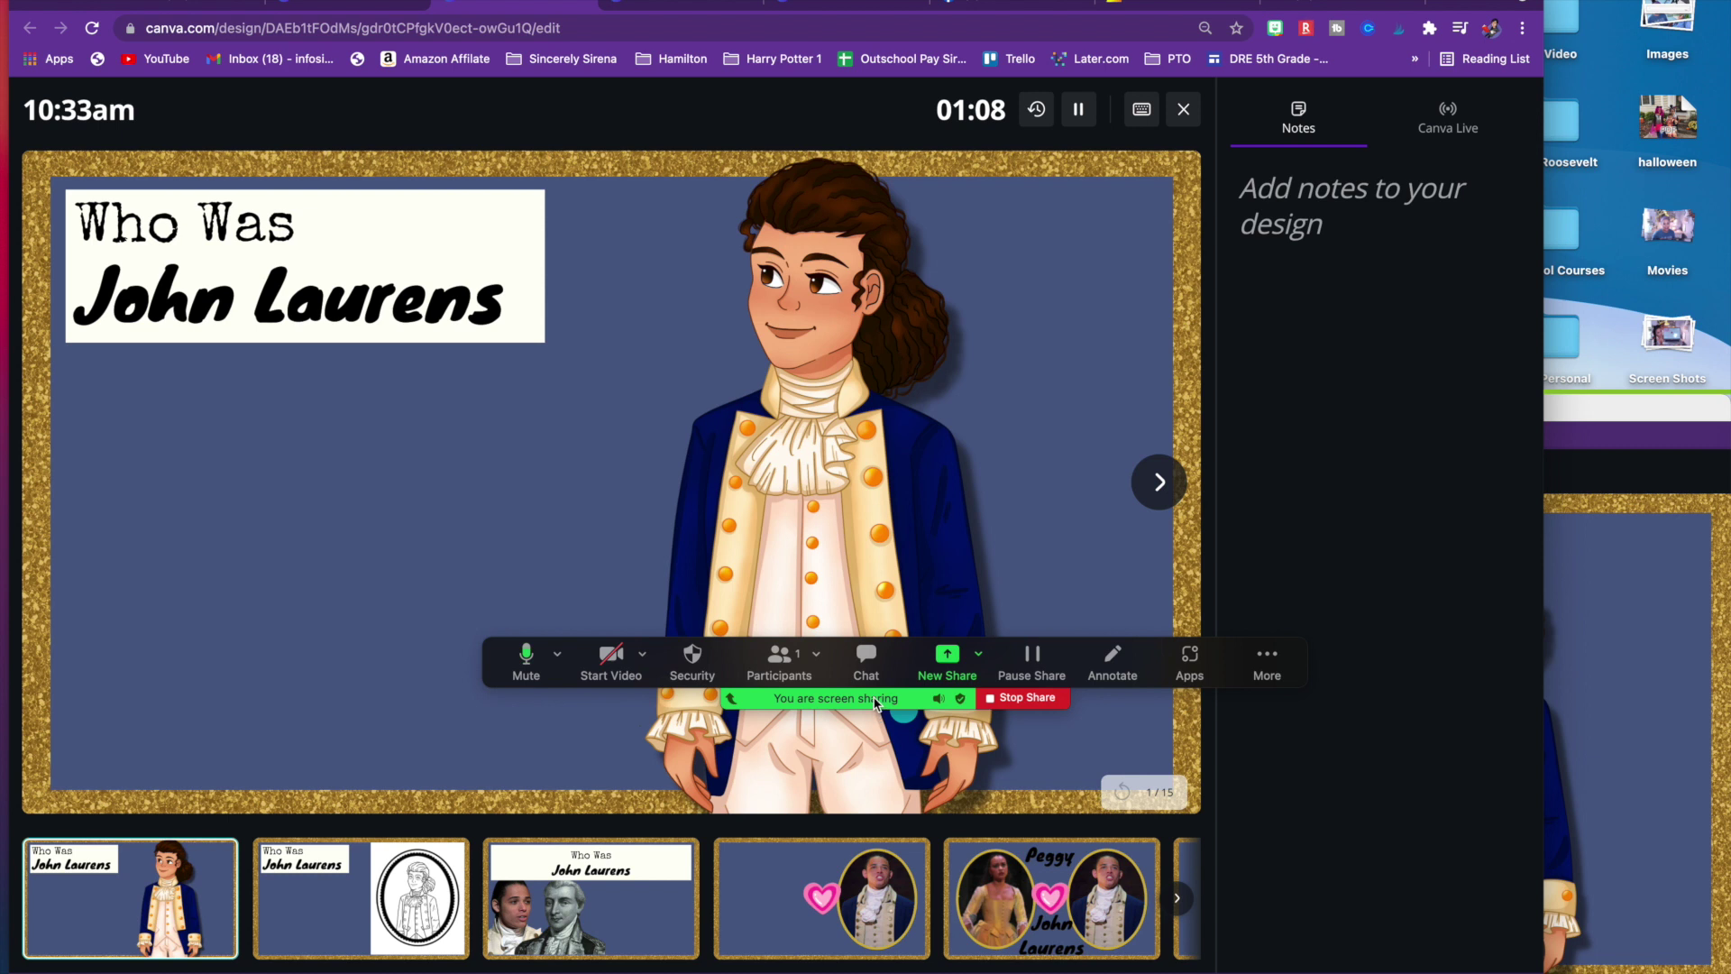
# - Move the screen-sharing bar just above the slide thumbnails, then narrow and lower the presenter window to leave room beside it
pyautogui.moveTo(874, 703); pyautogui.dragTo(639, 841)
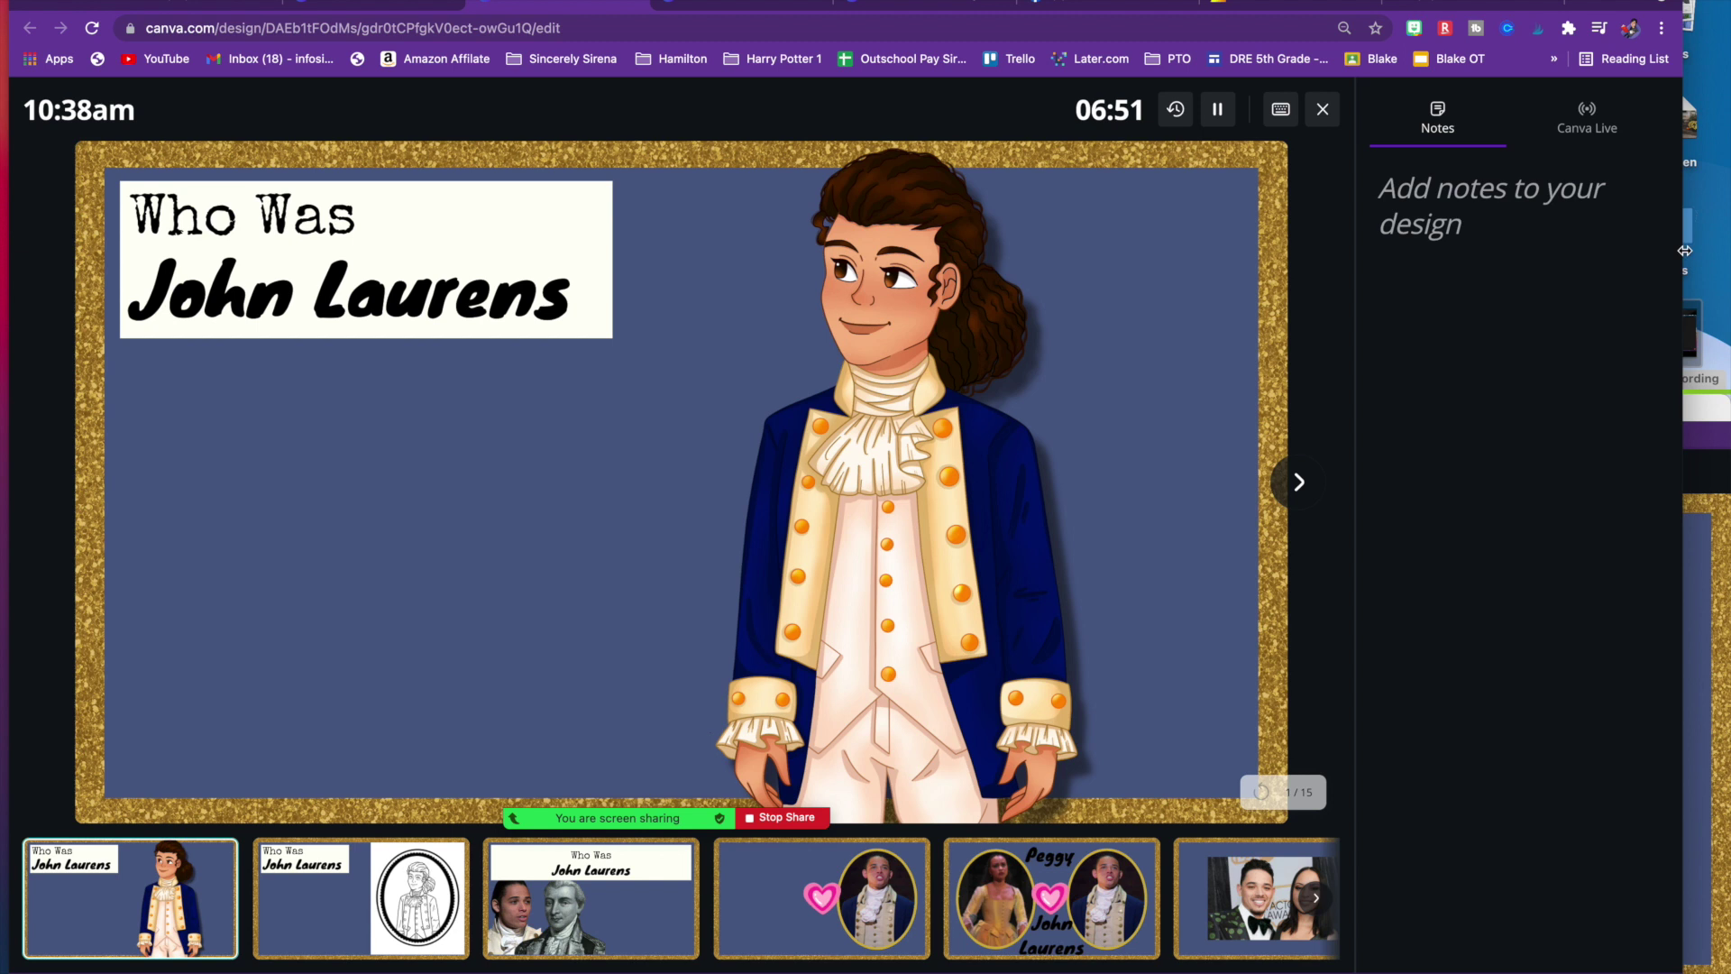
pyautogui.moveTo(1683, 249); pyautogui.dragTo(1362, 244)
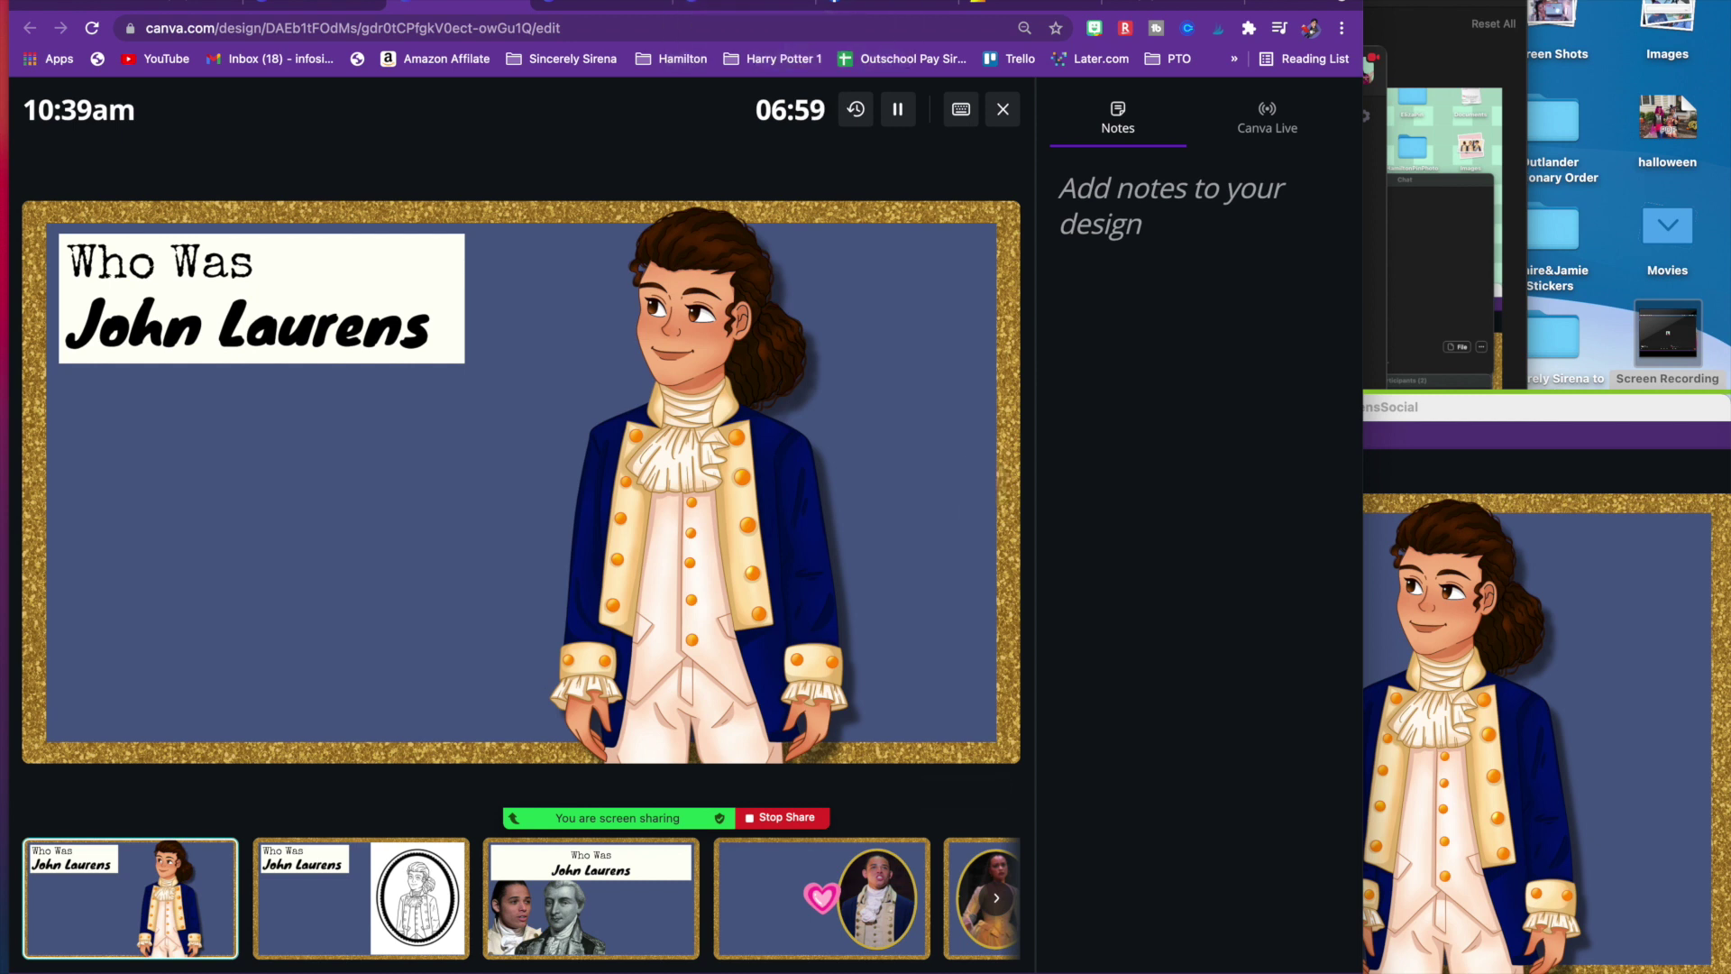
pyautogui.moveTo(685, 2); pyautogui.dragTo(683, 41)
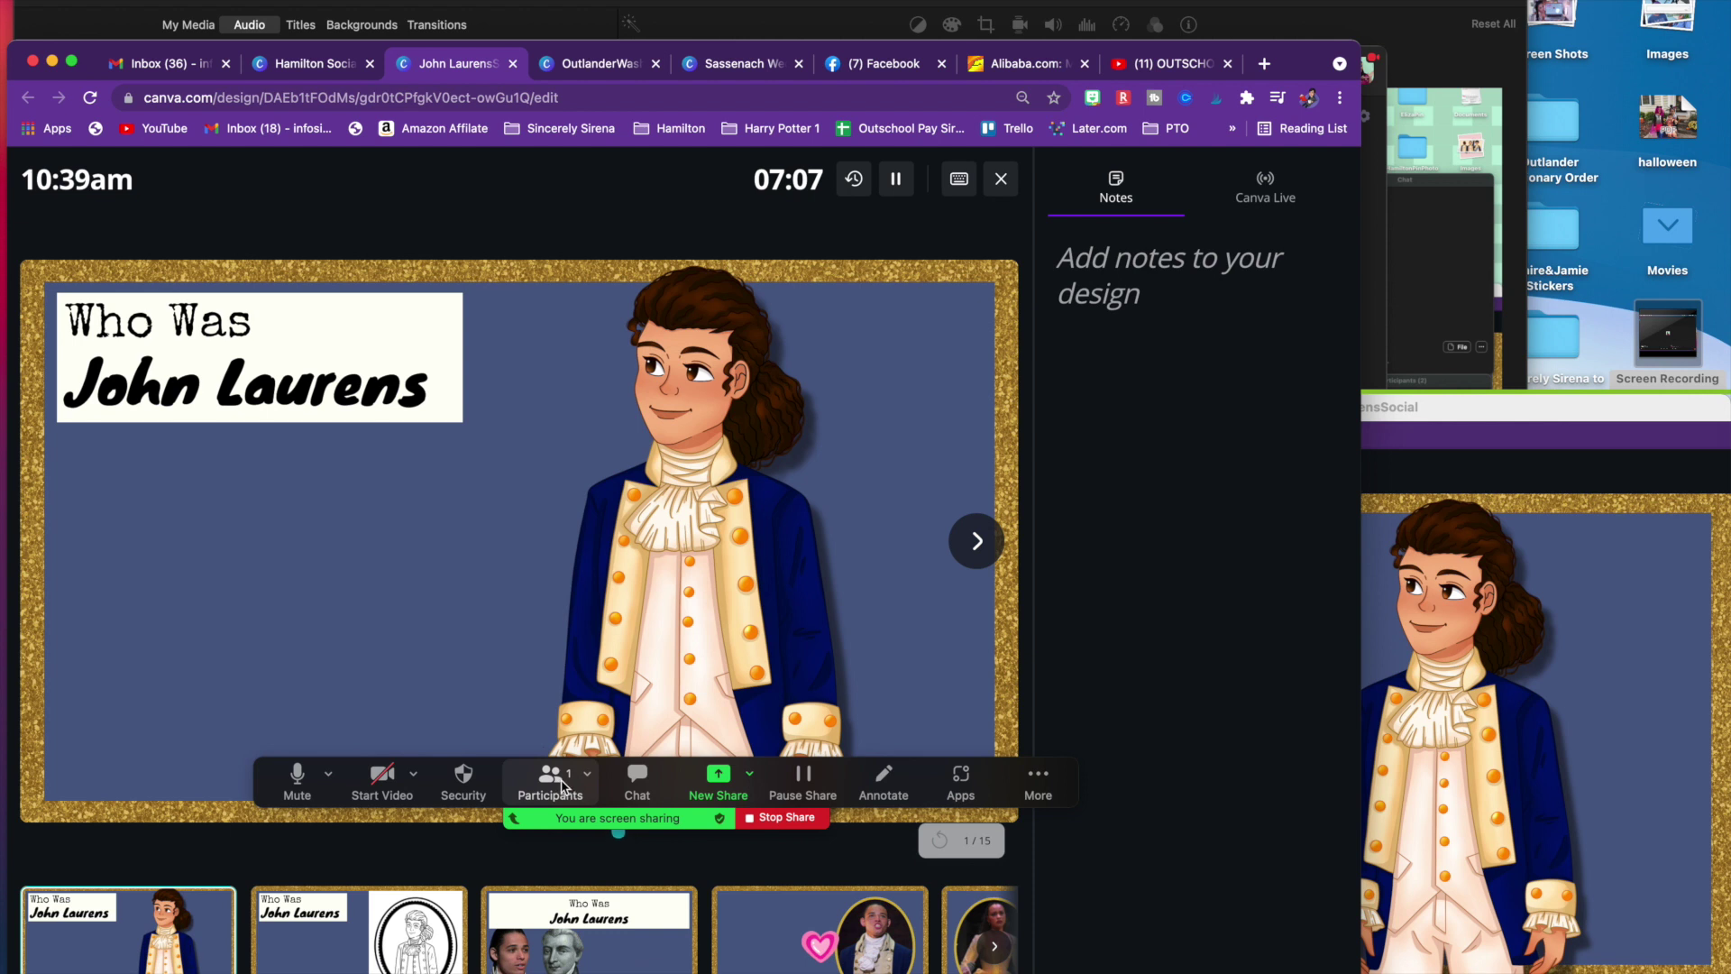
# - Open the meeting's participants list and chat, and stack both beside the presenter window with the chat on top
pyautogui.click(561, 784)
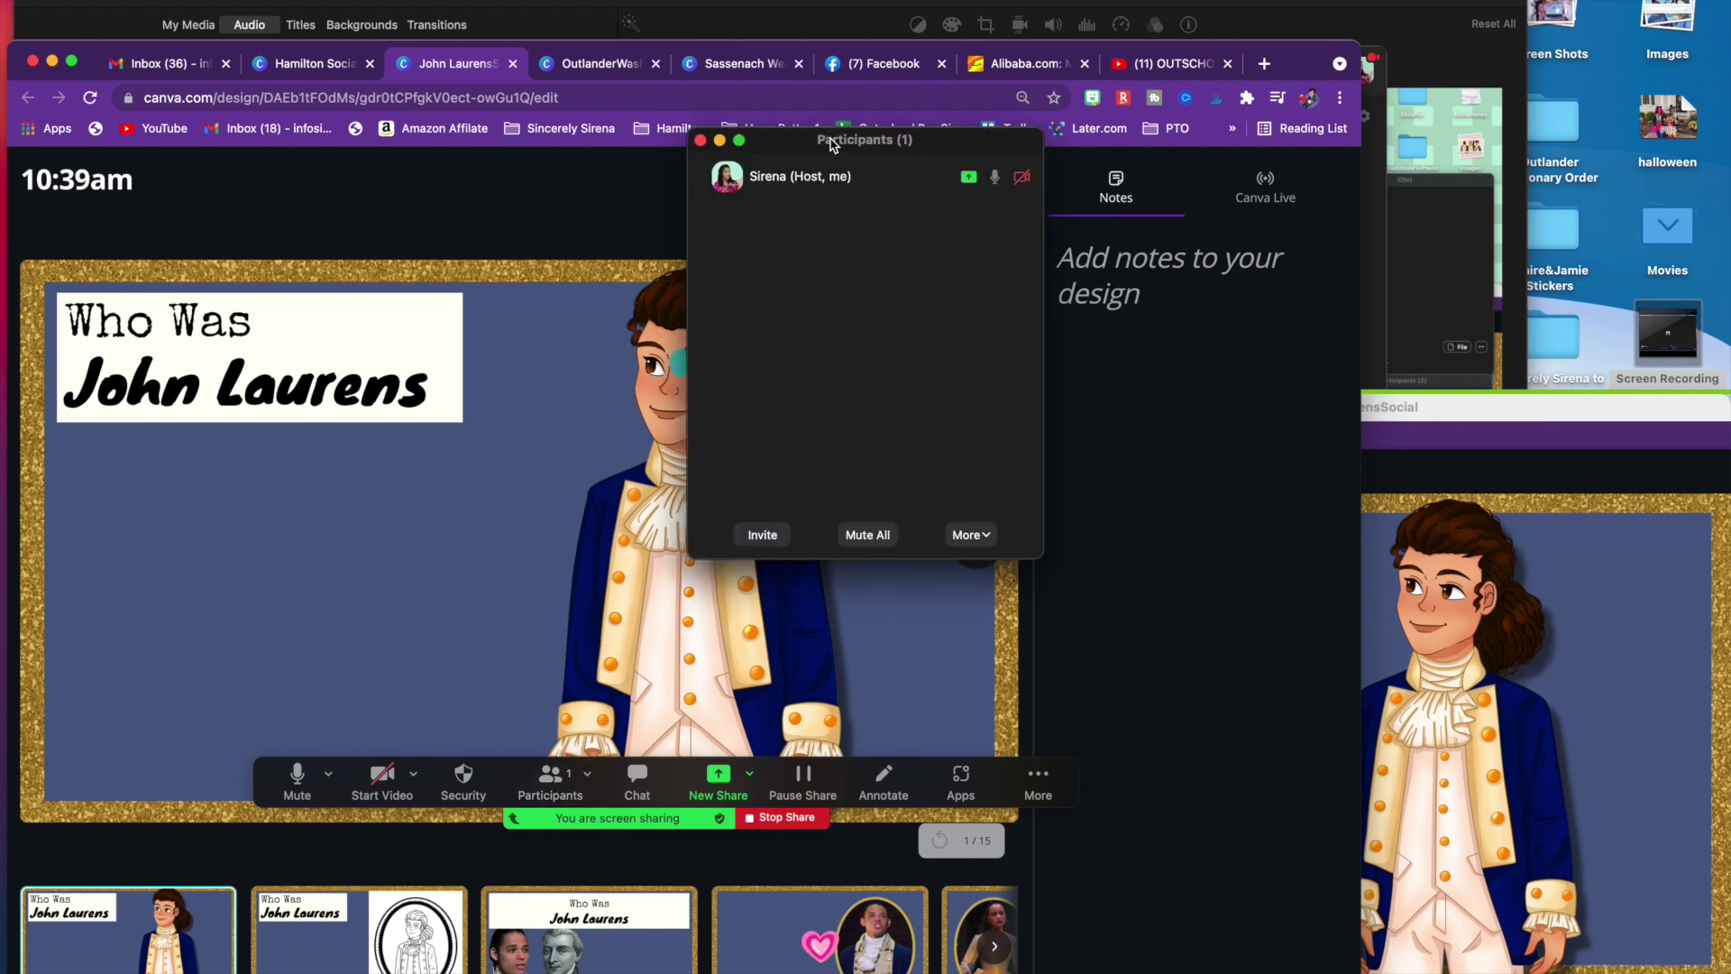
pyautogui.moveTo(830, 145); pyautogui.dragTo(1511, 602)
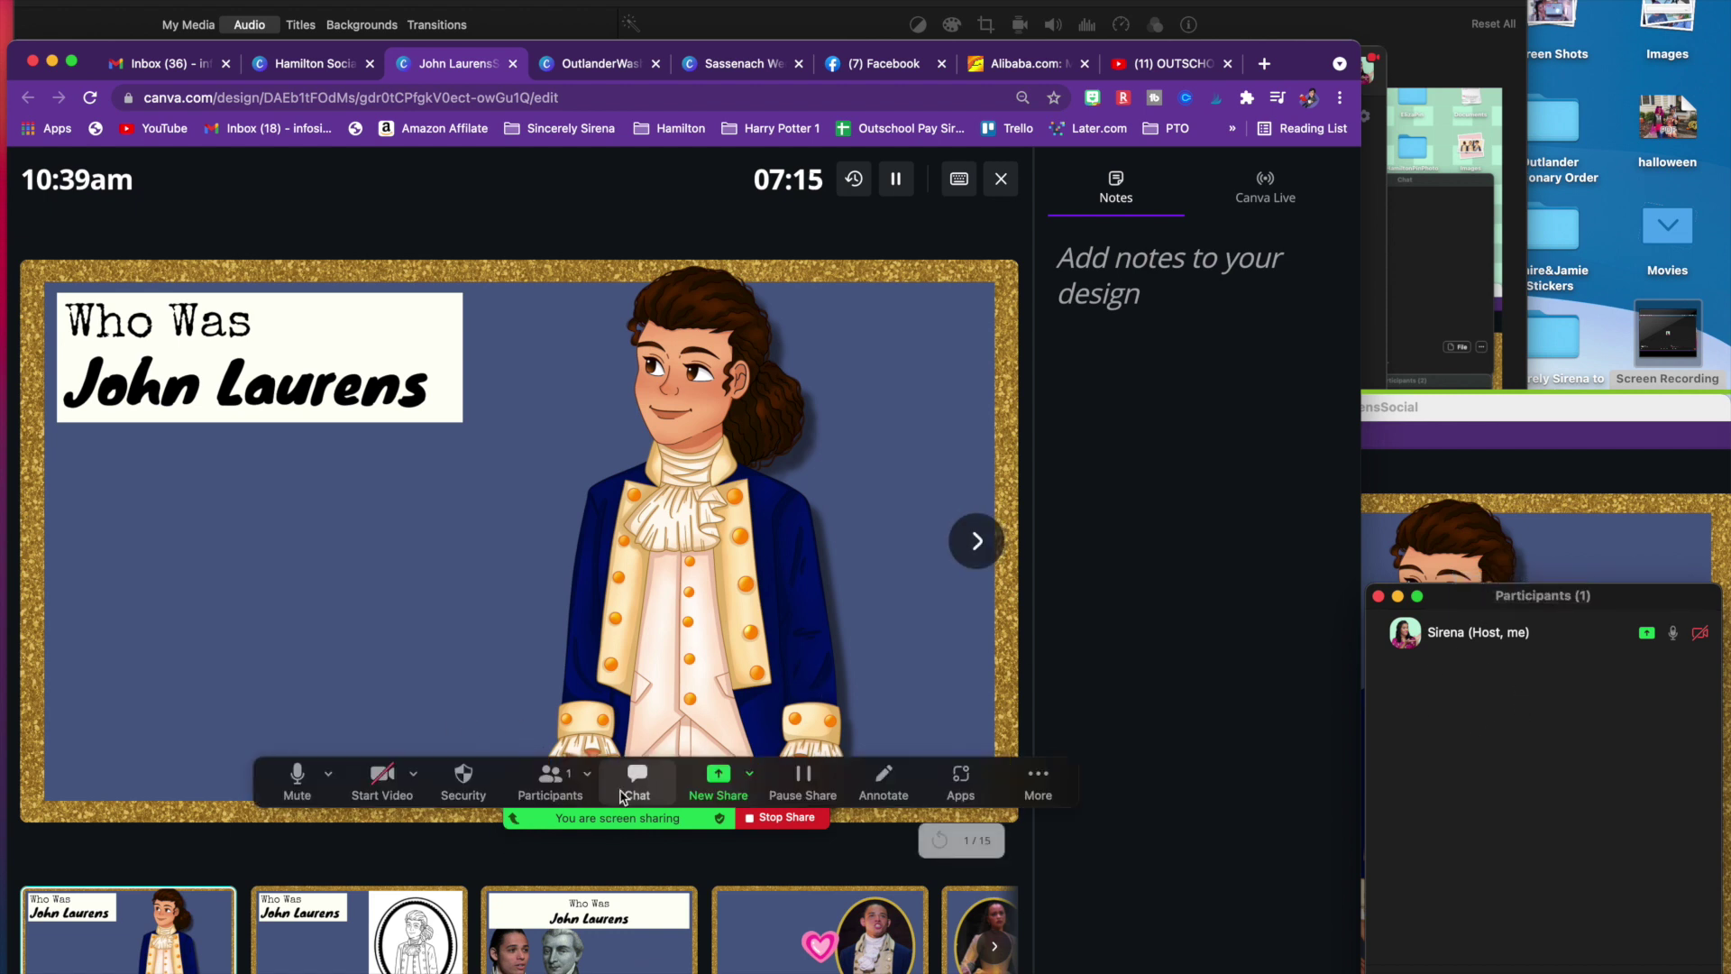
pyautogui.click(636, 784)
pyautogui.moveTo(789, 160); pyautogui.dragTo(1480, 149)
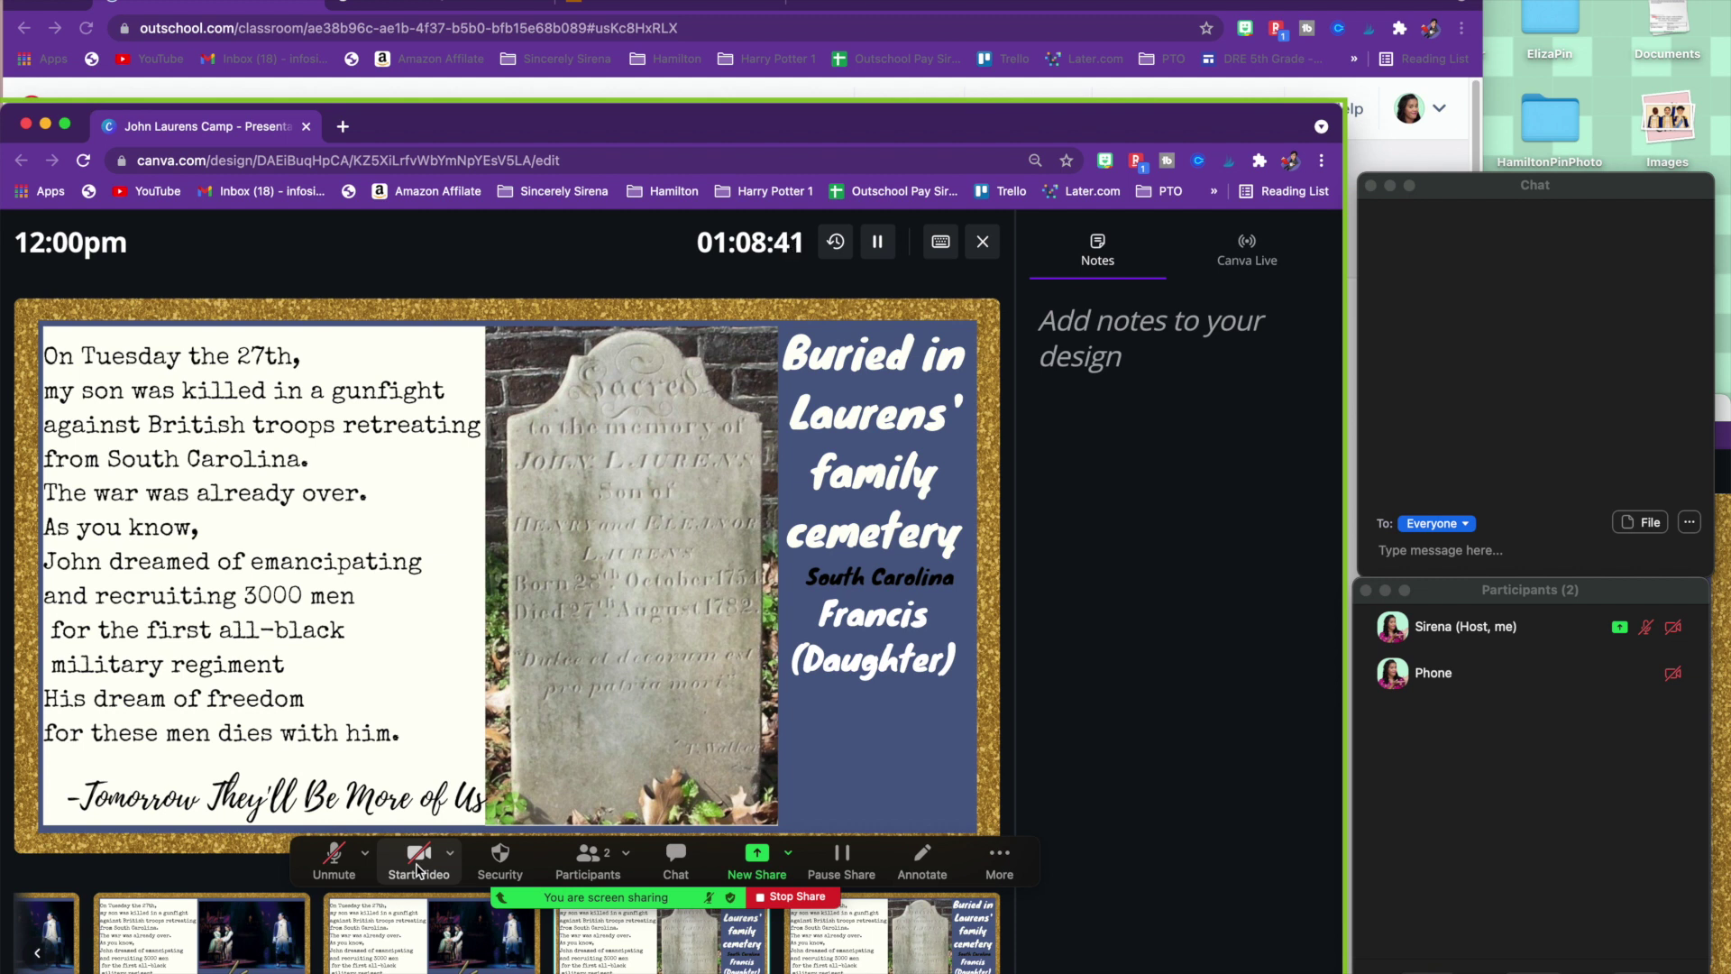
# - Start the webcam video and move the floating video panel over the upper-left corner of the browser windows
pyautogui.click(417, 863)
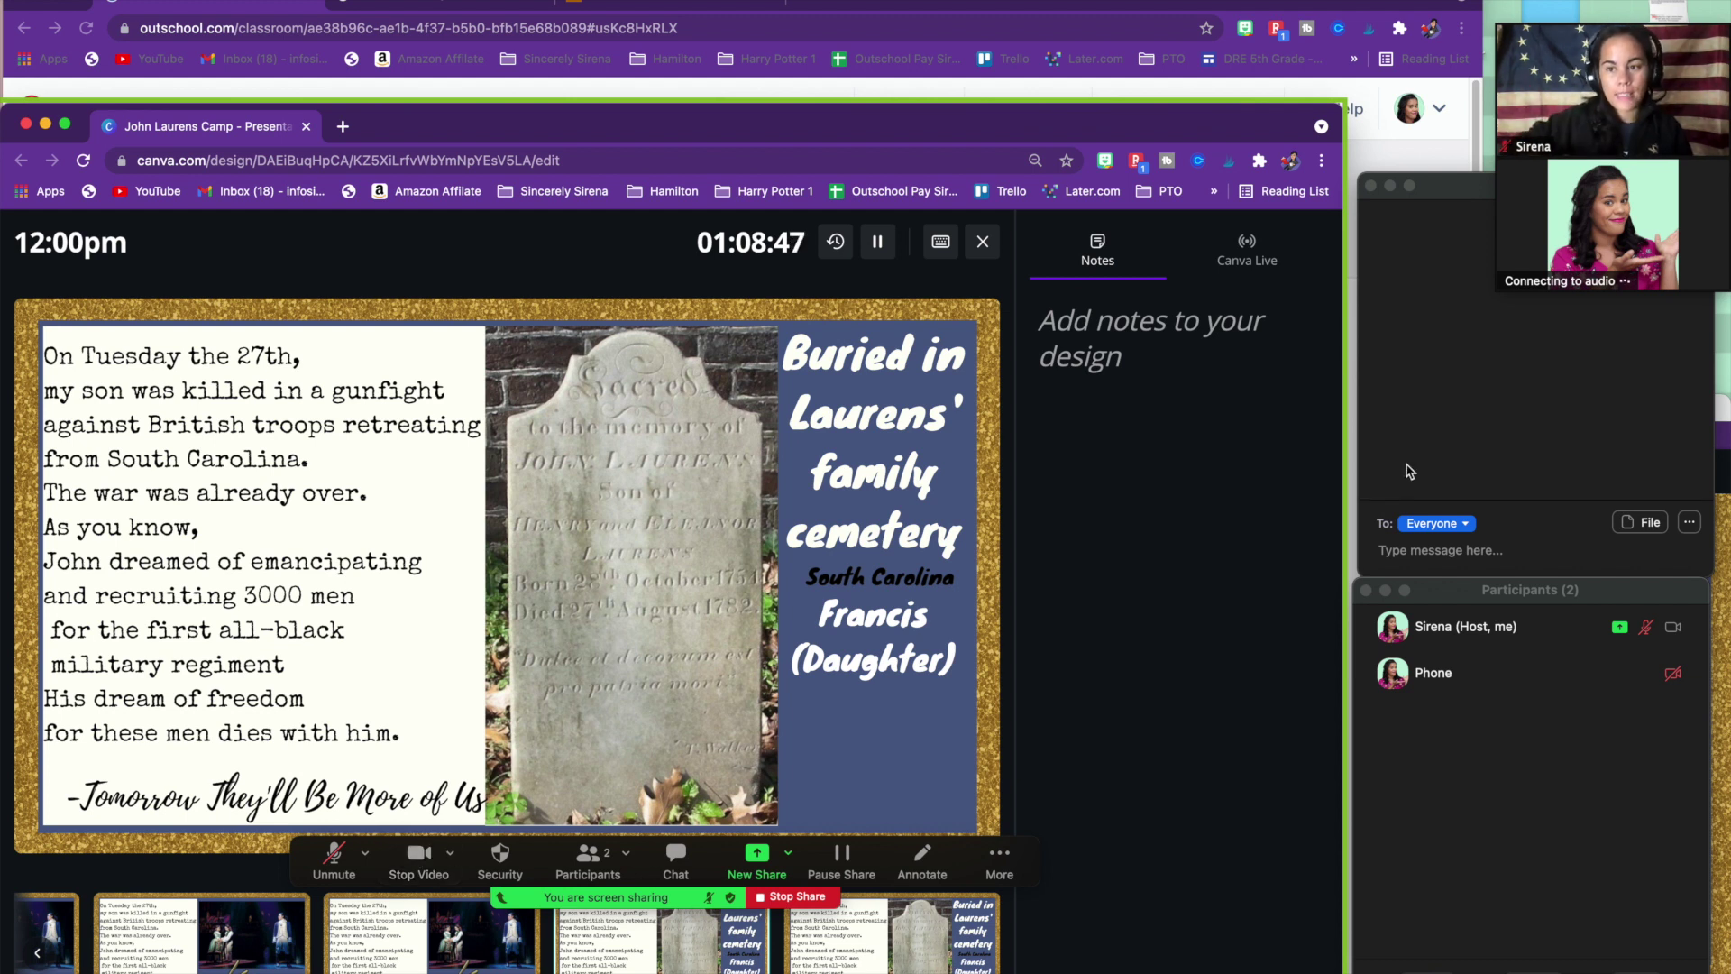
pyautogui.moveTo(1618, 23); pyautogui.dragTo(137, 5)
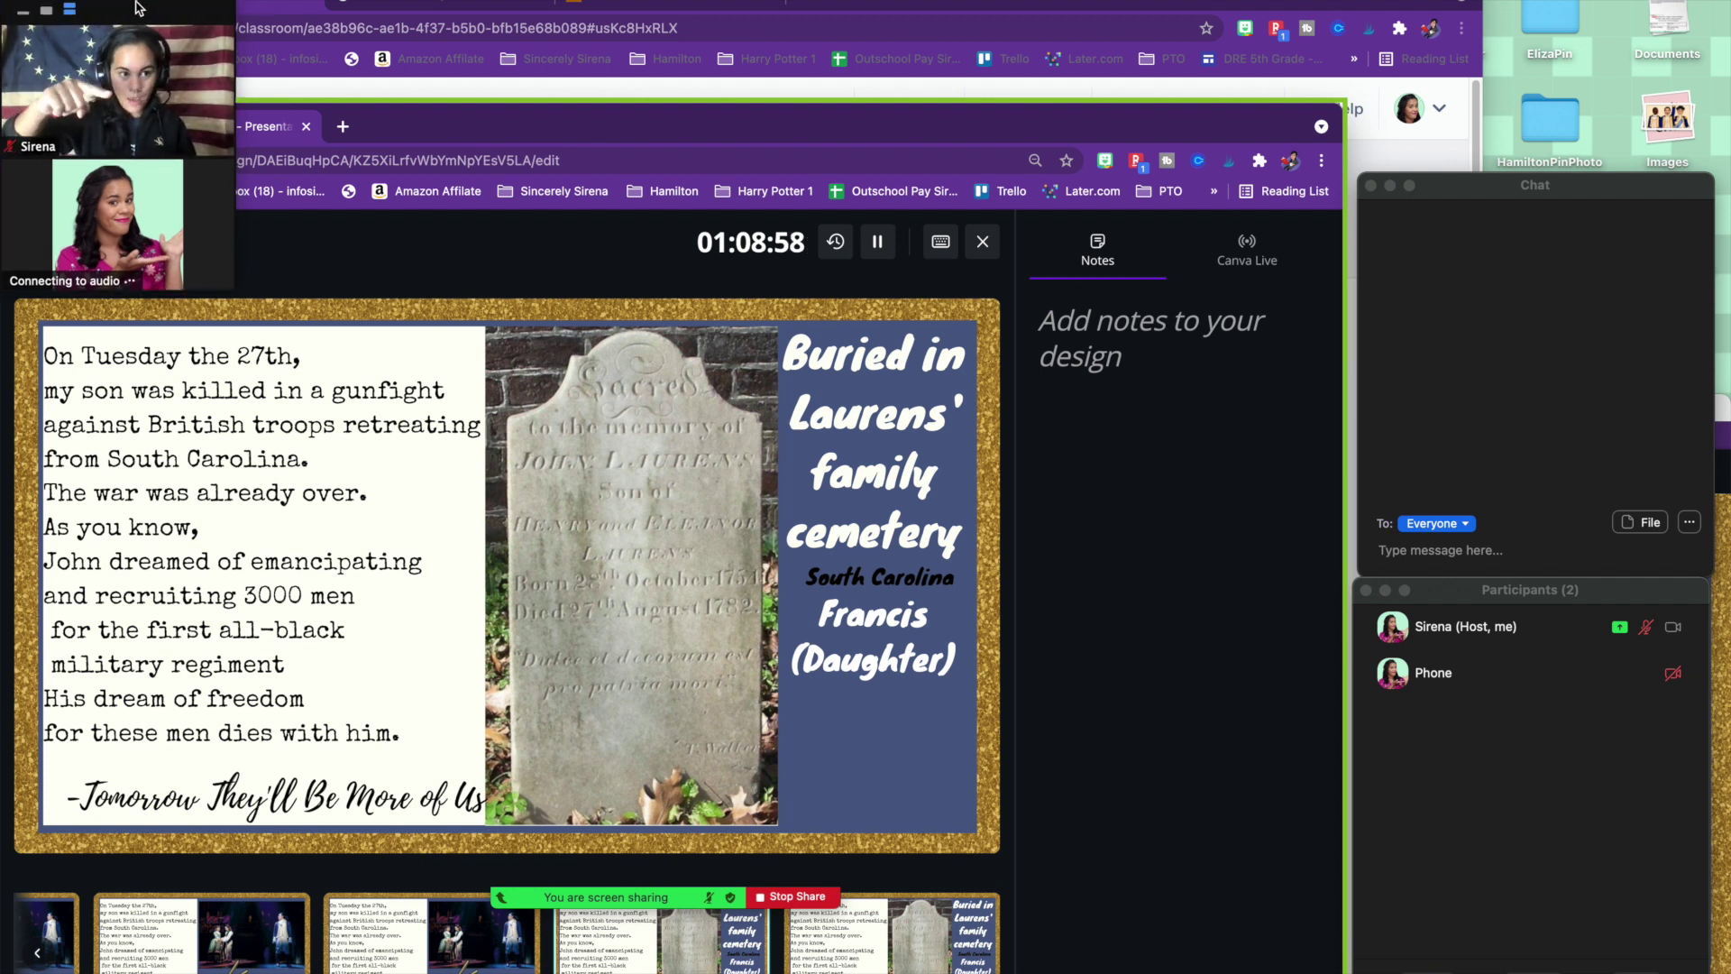
# - Try the active speaker view in the floating video panel and return to showing all participants
pyautogui.moveTo(191, 172)
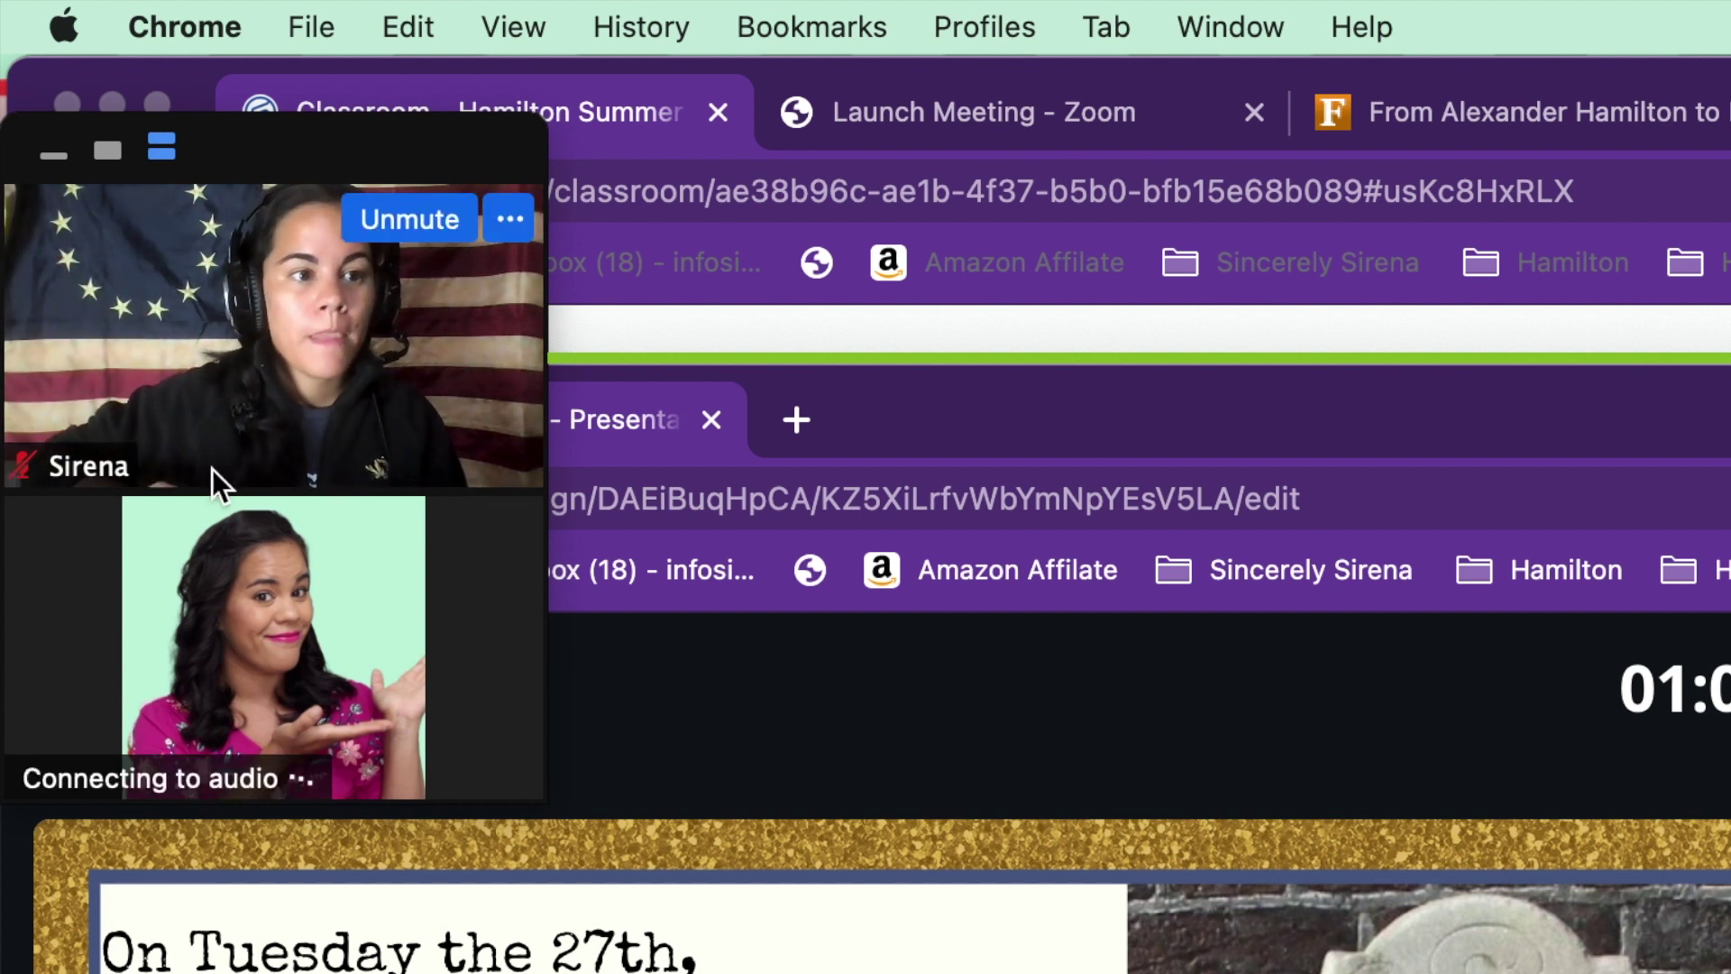
pyautogui.click(108, 159)
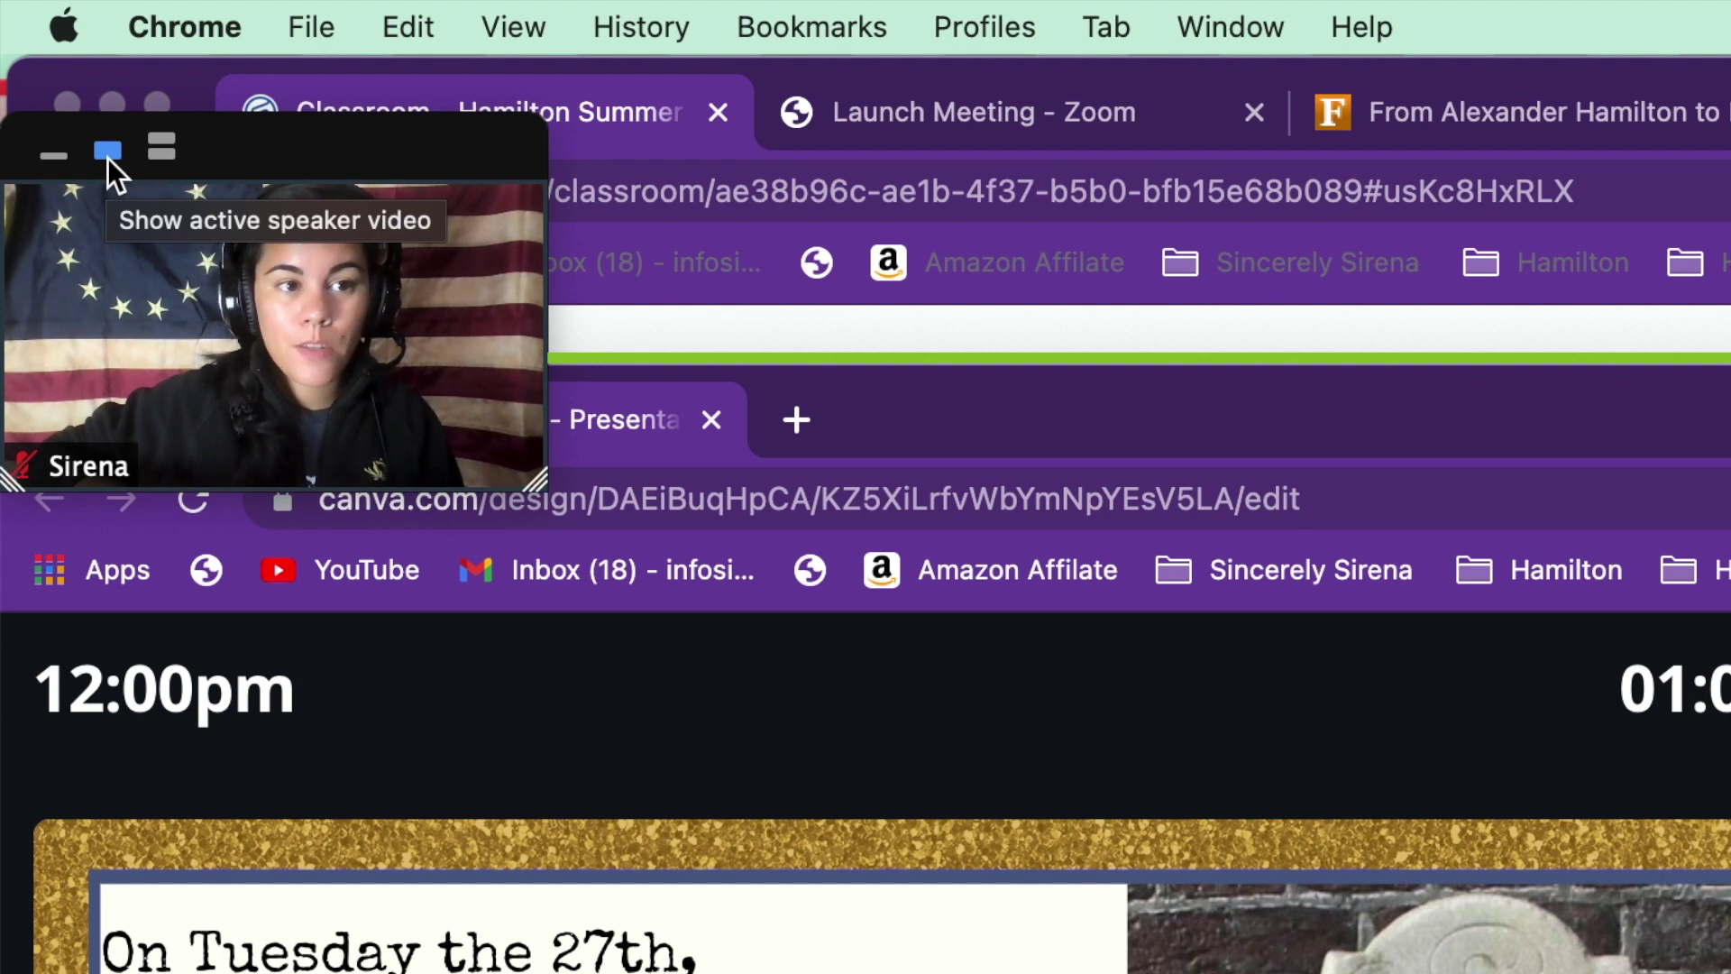
pyautogui.click(168, 147)
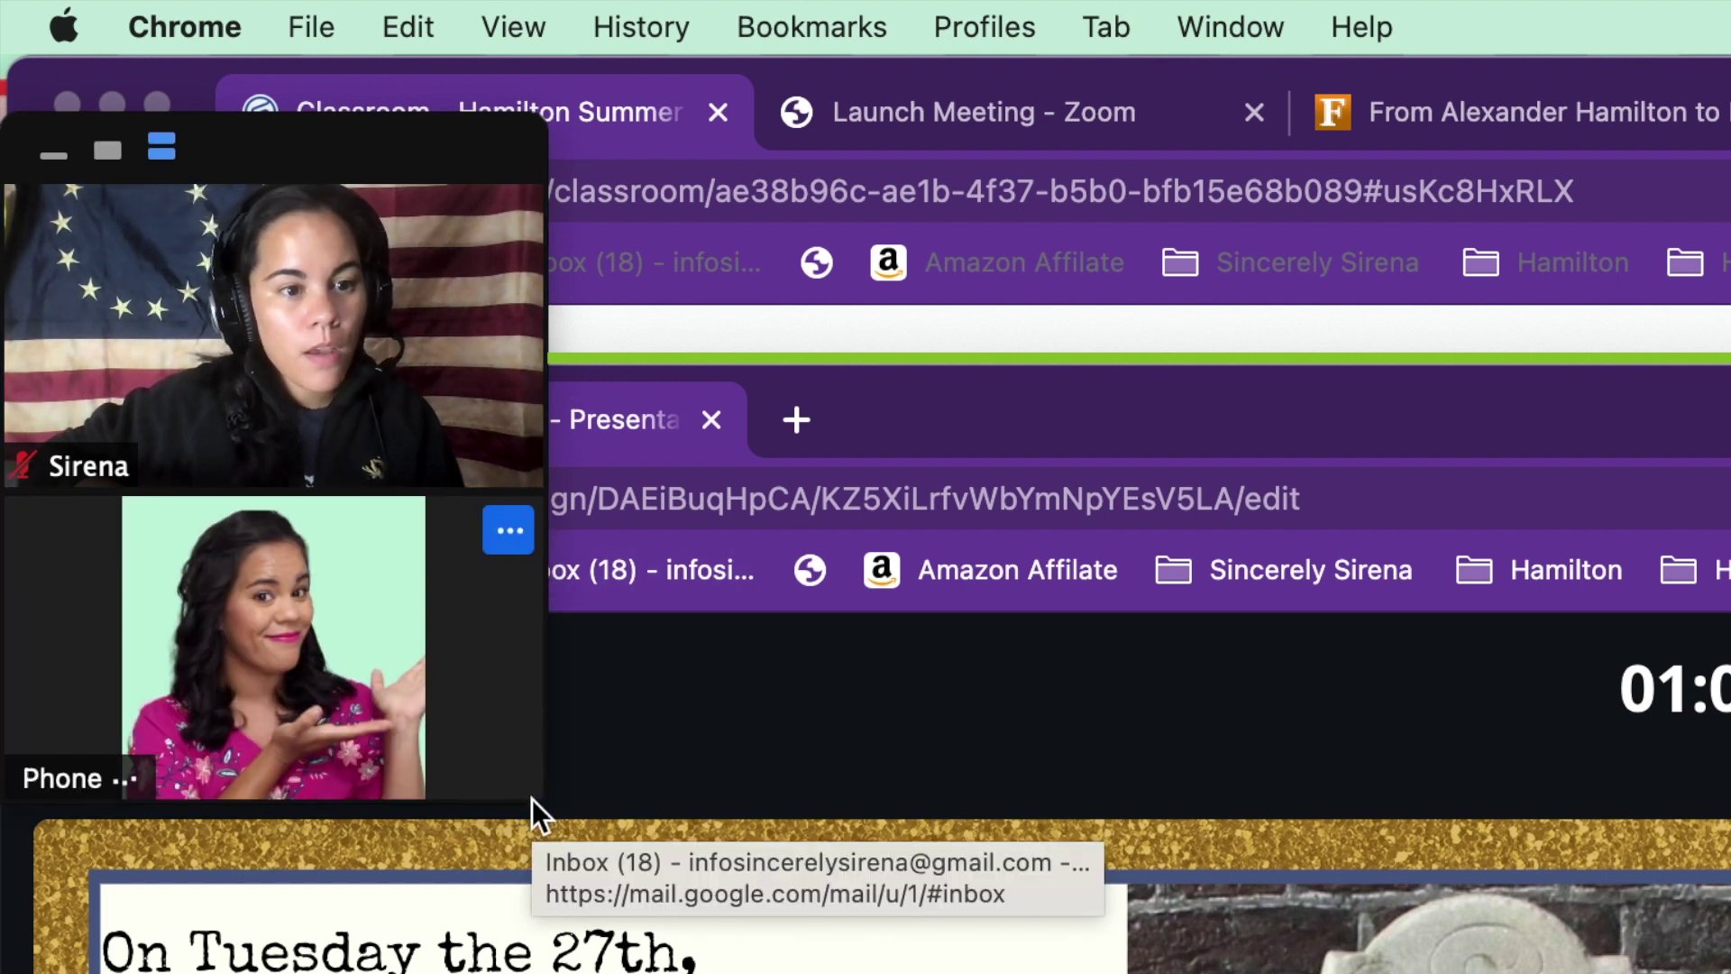
# - Resize the floating video panel so the two participants' videos sit side by side
pyautogui.moveTo(533, 786); pyautogui.dragTo(632, 716)
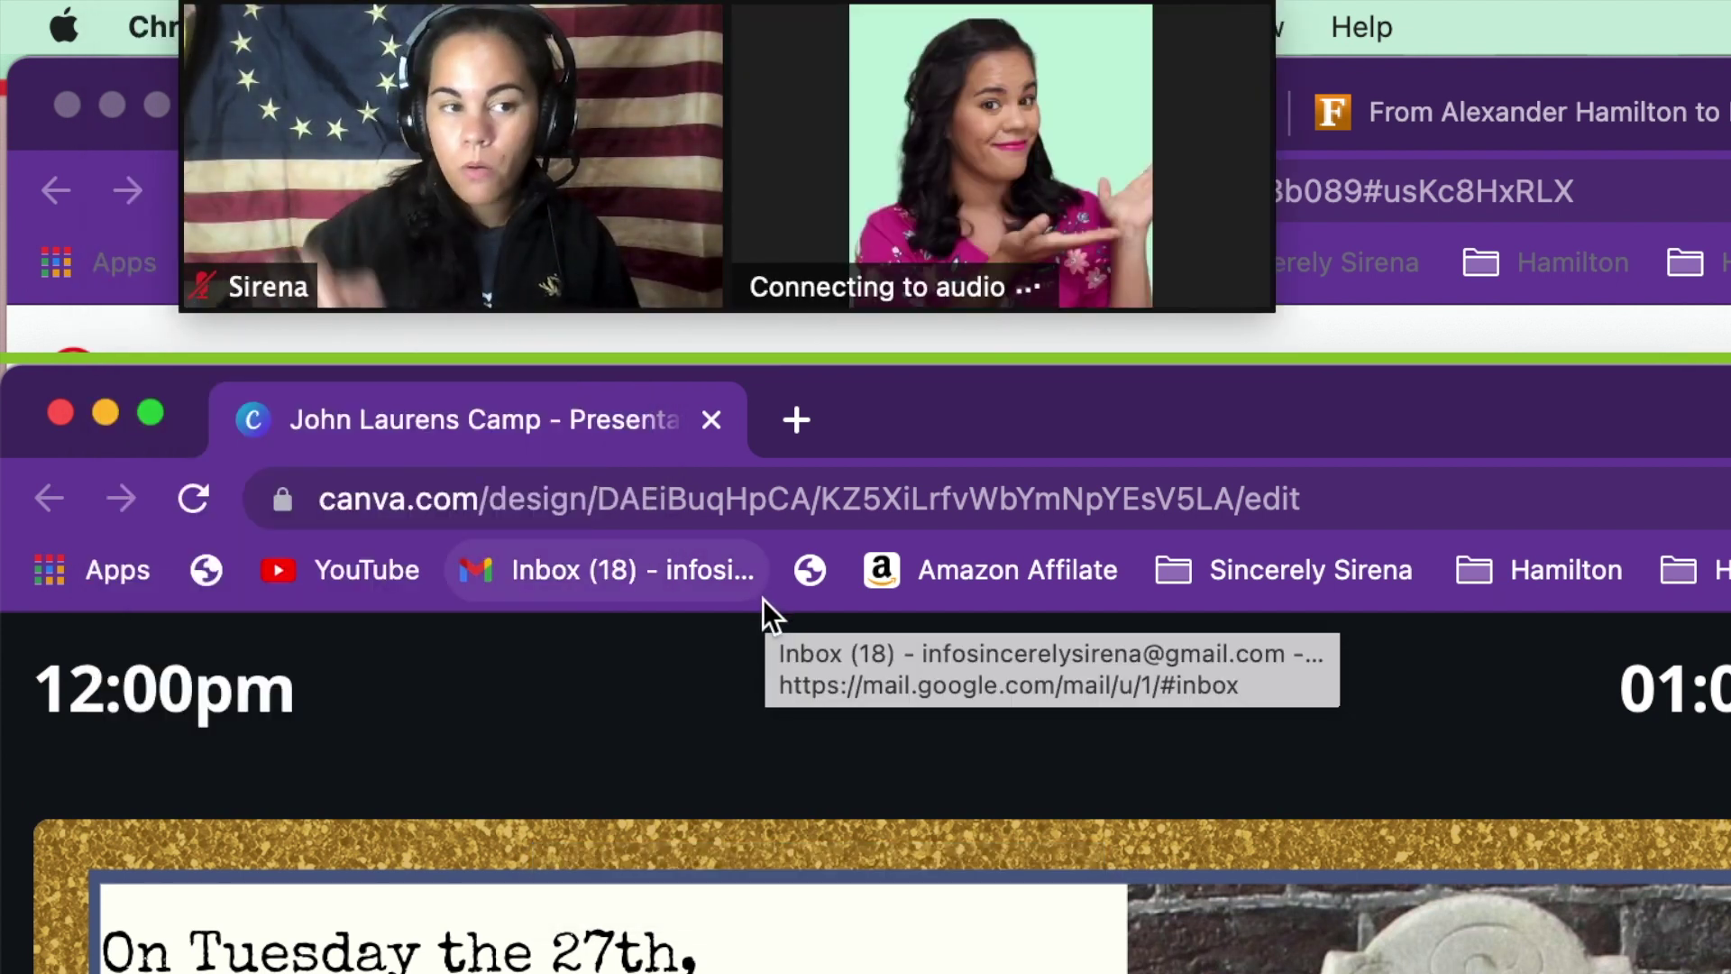
pyautogui.moveTo(1176, 101)
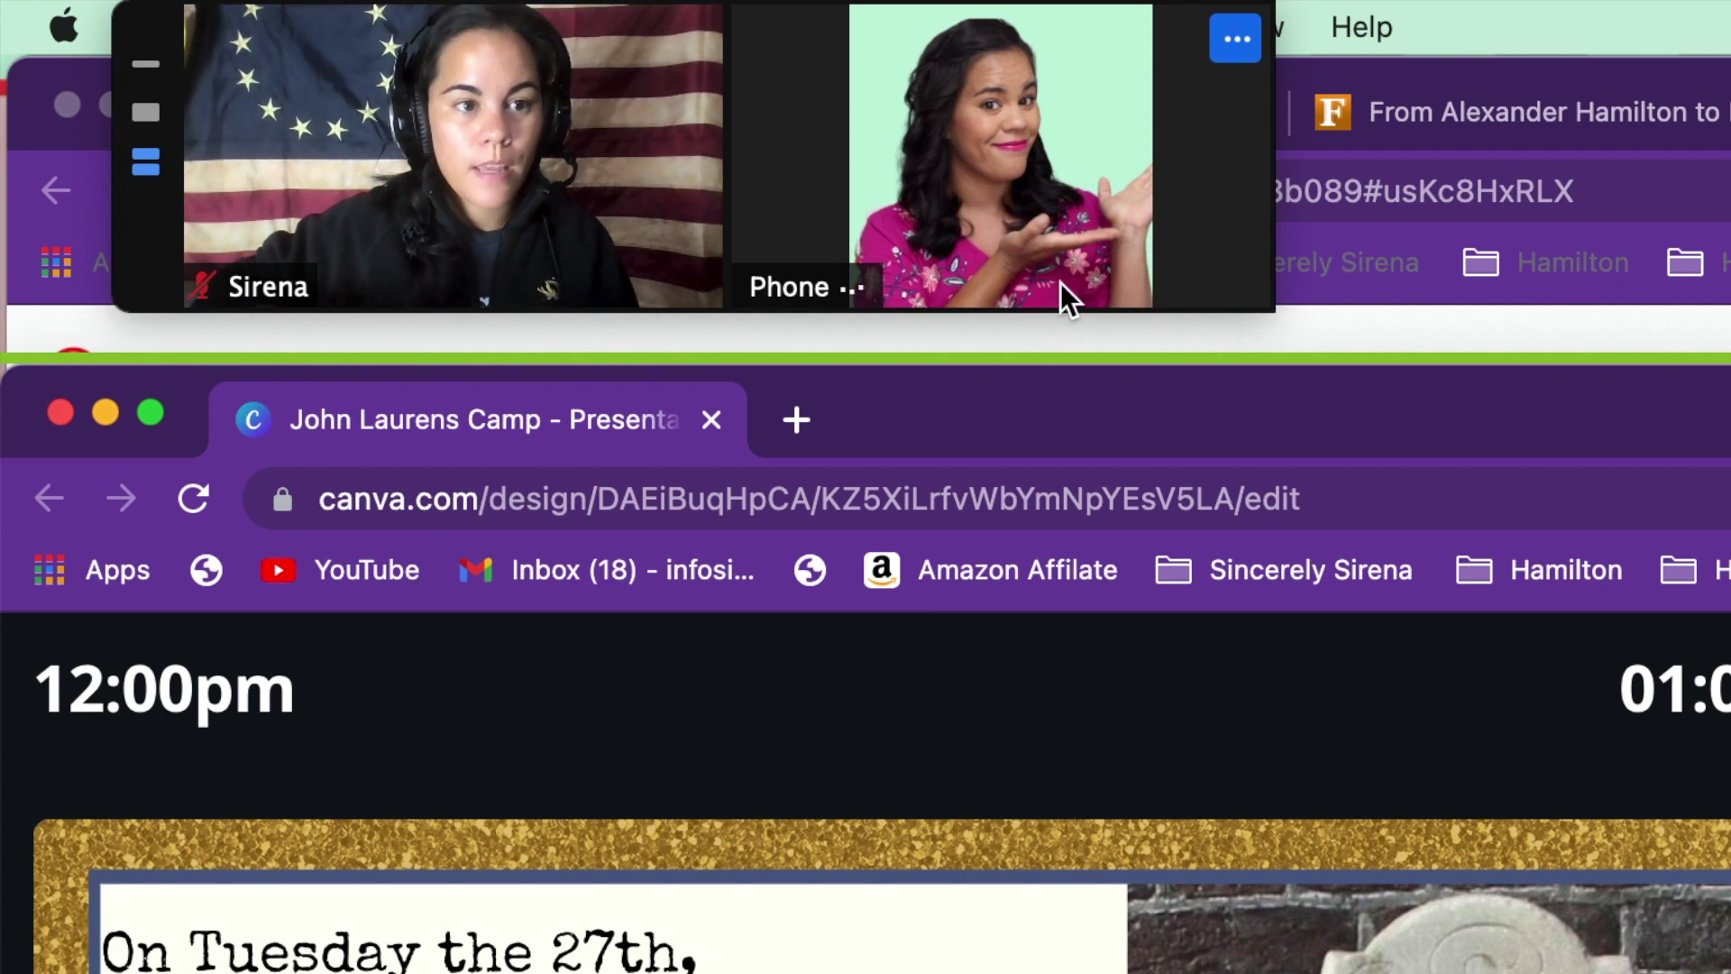
pyautogui.moveTo(224, 251)
pyautogui.moveTo(145, 256)
pyautogui.mouseDown()
pyautogui.moveTo(144, 291)
pyautogui.moveTo(145, 258)
pyautogui.mouseUp()
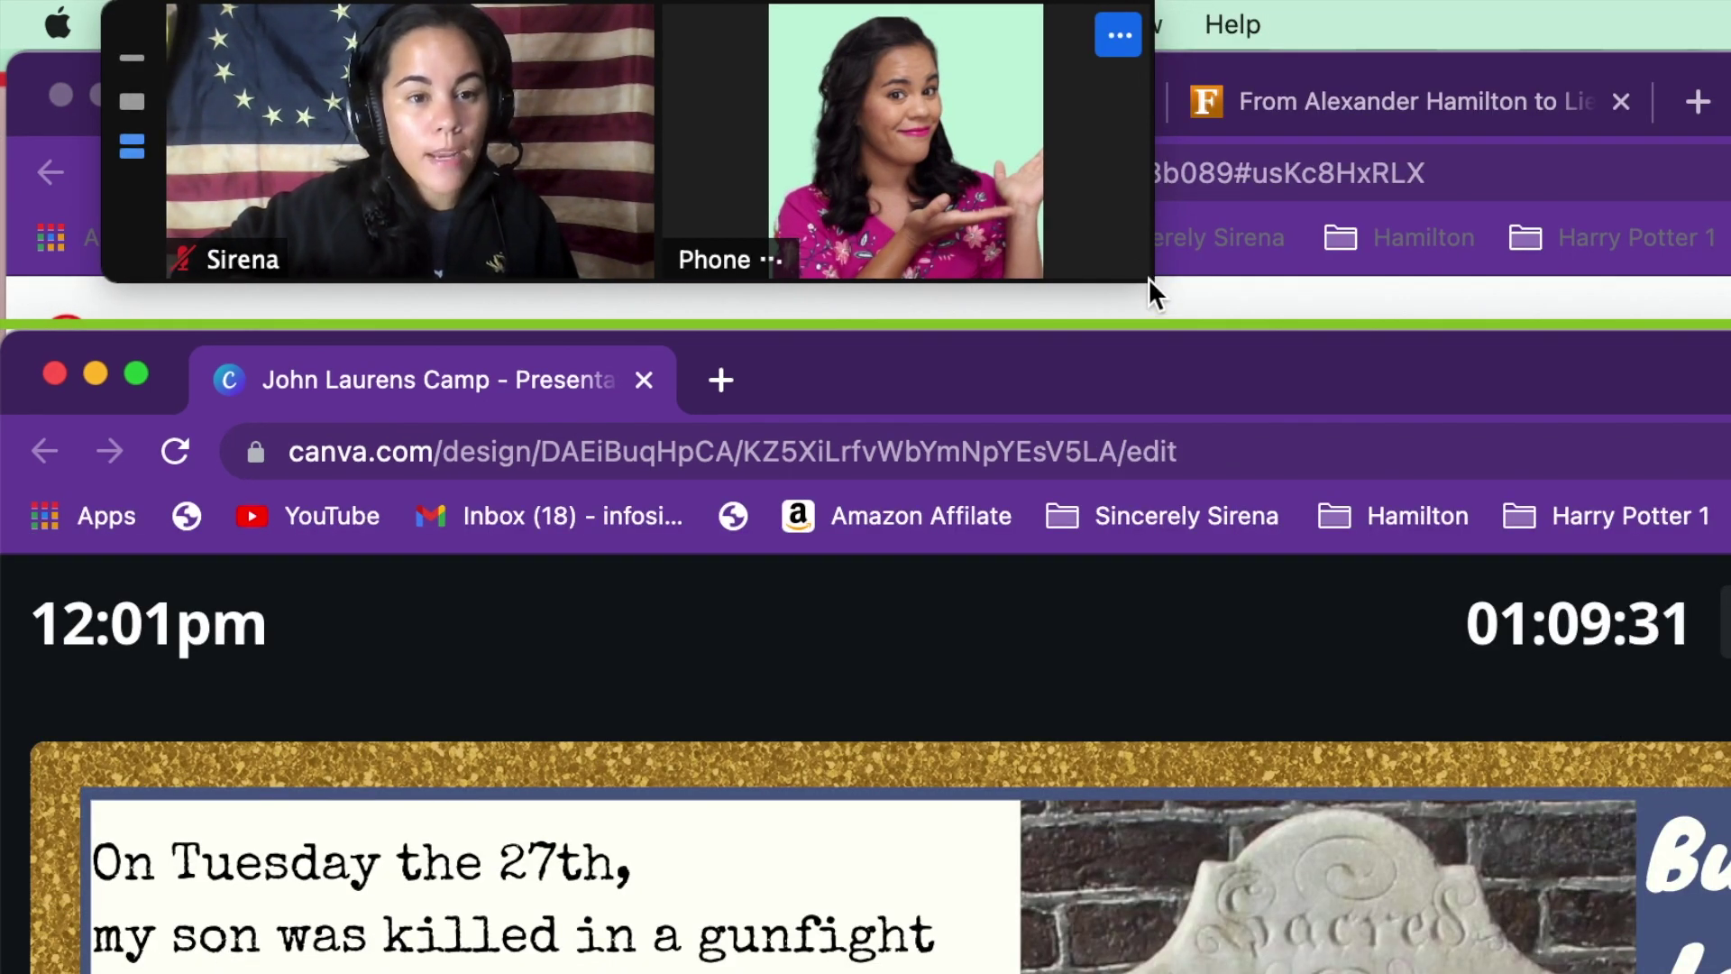
pyautogui.moveTo(1143, 270)
pyautogui.mouseDown()
pyautogui.moveTo(1159, 295)
pyautogui.moveTo(1145, 290)
pyautogui.mouseUp()
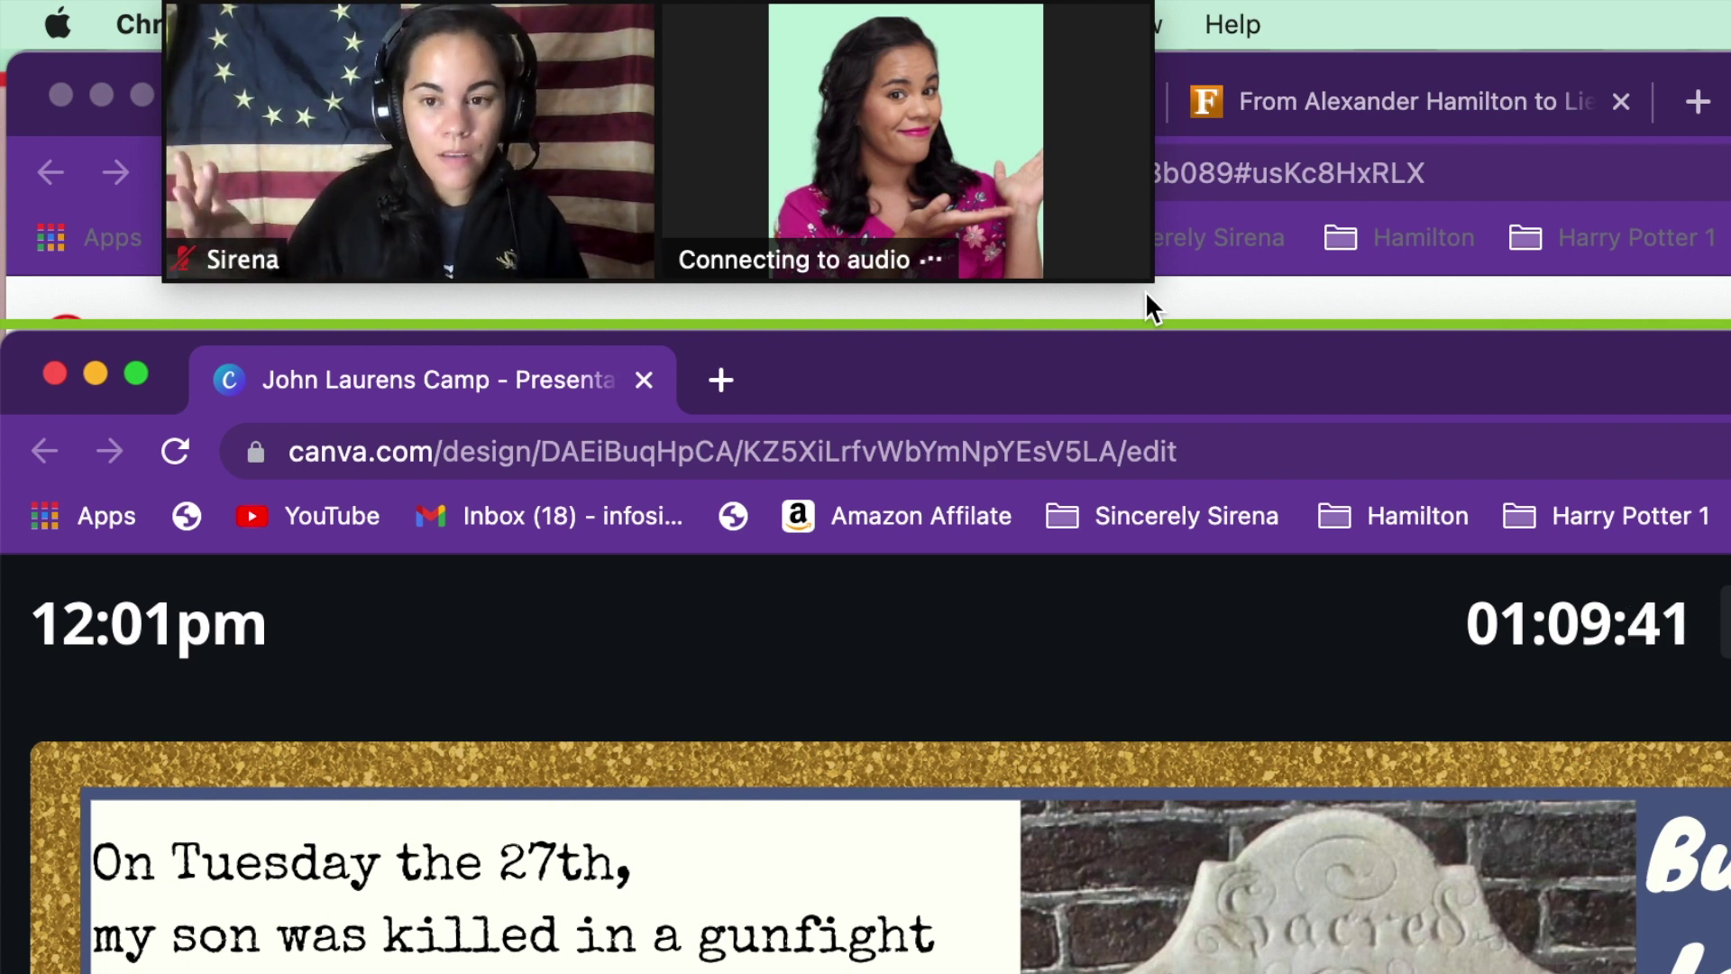
# - Collapse the floating video panel and reopen it showing only the active speaker's video
pyautogui.moveTo(325, 11)
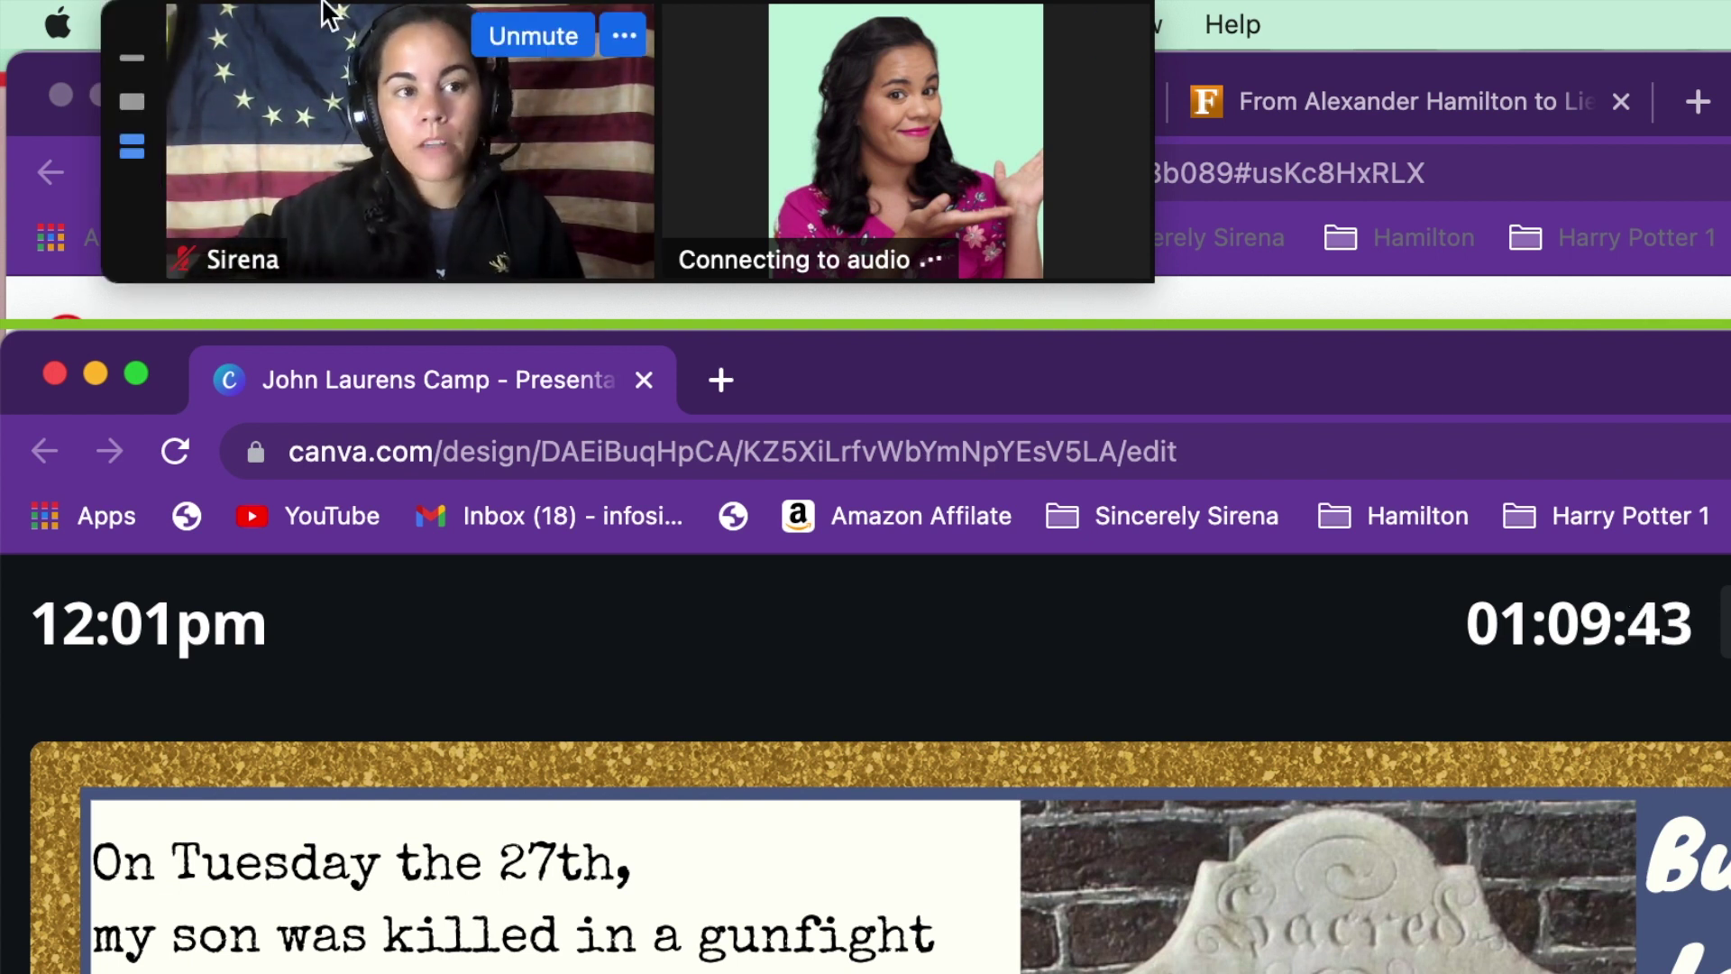
pyautogui.click(132, 58)
pyautogui.click(199, 36)
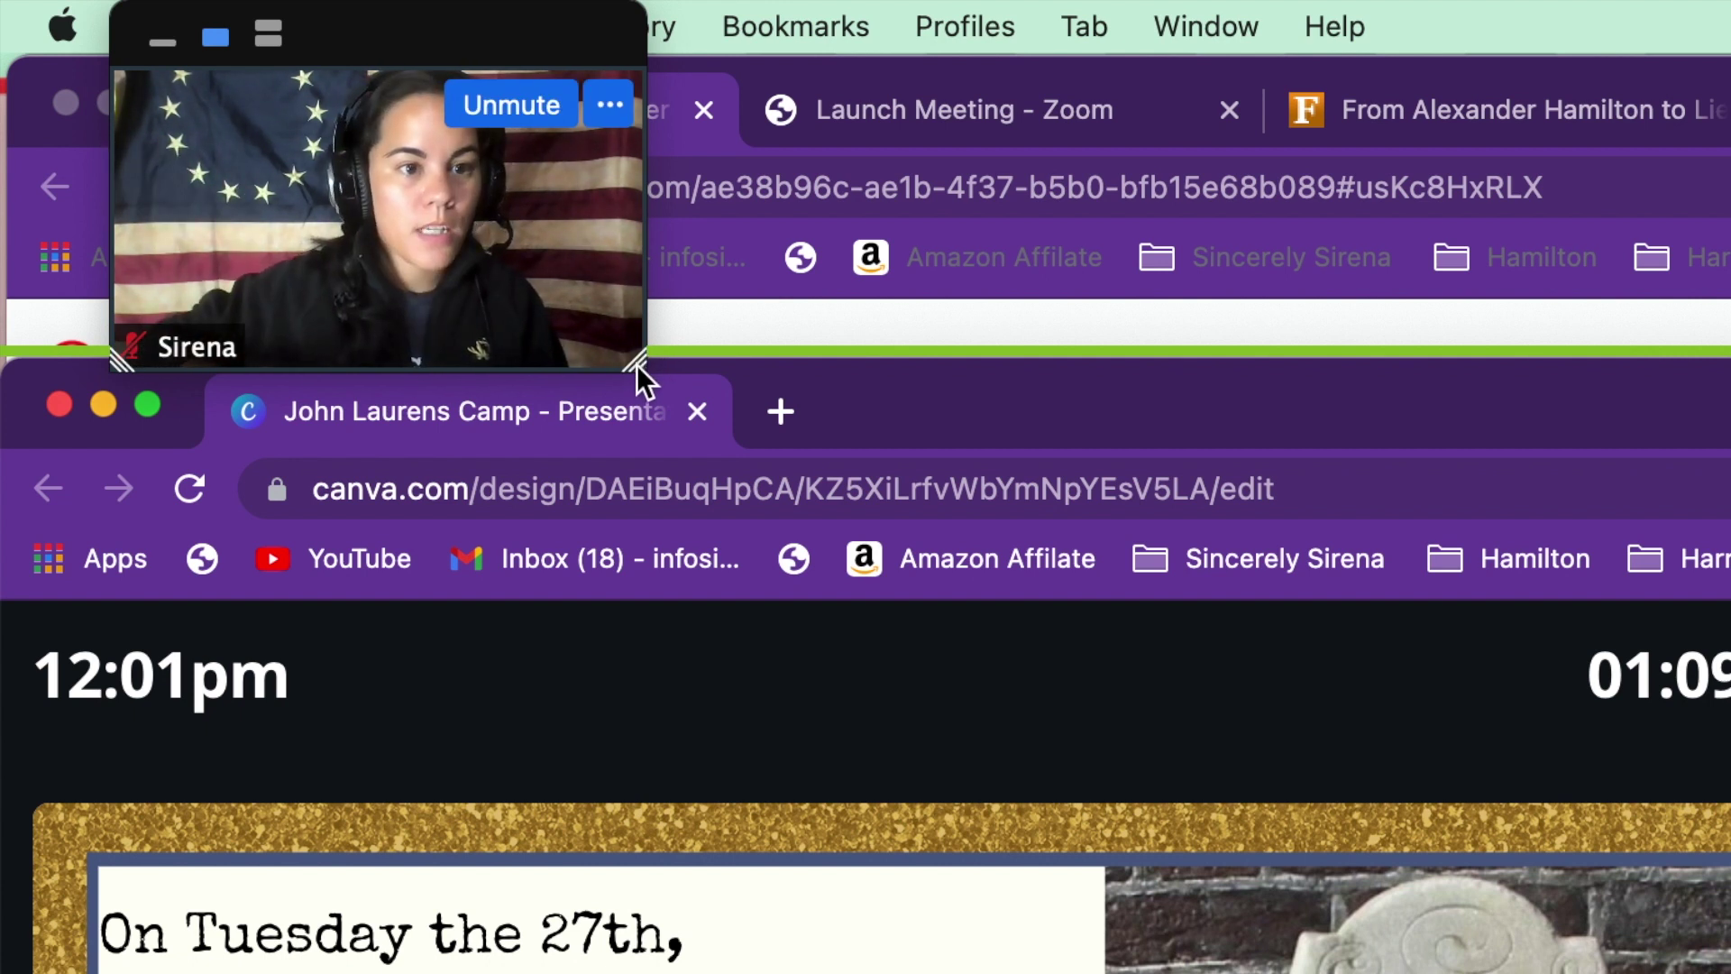
# - Try the floating video panel with an enlarged active speaker, switch between its layouts, and finish on the view of all participants
pyautogui.moveTo(637, 365); pyautogui.dragTo(1035, 595)
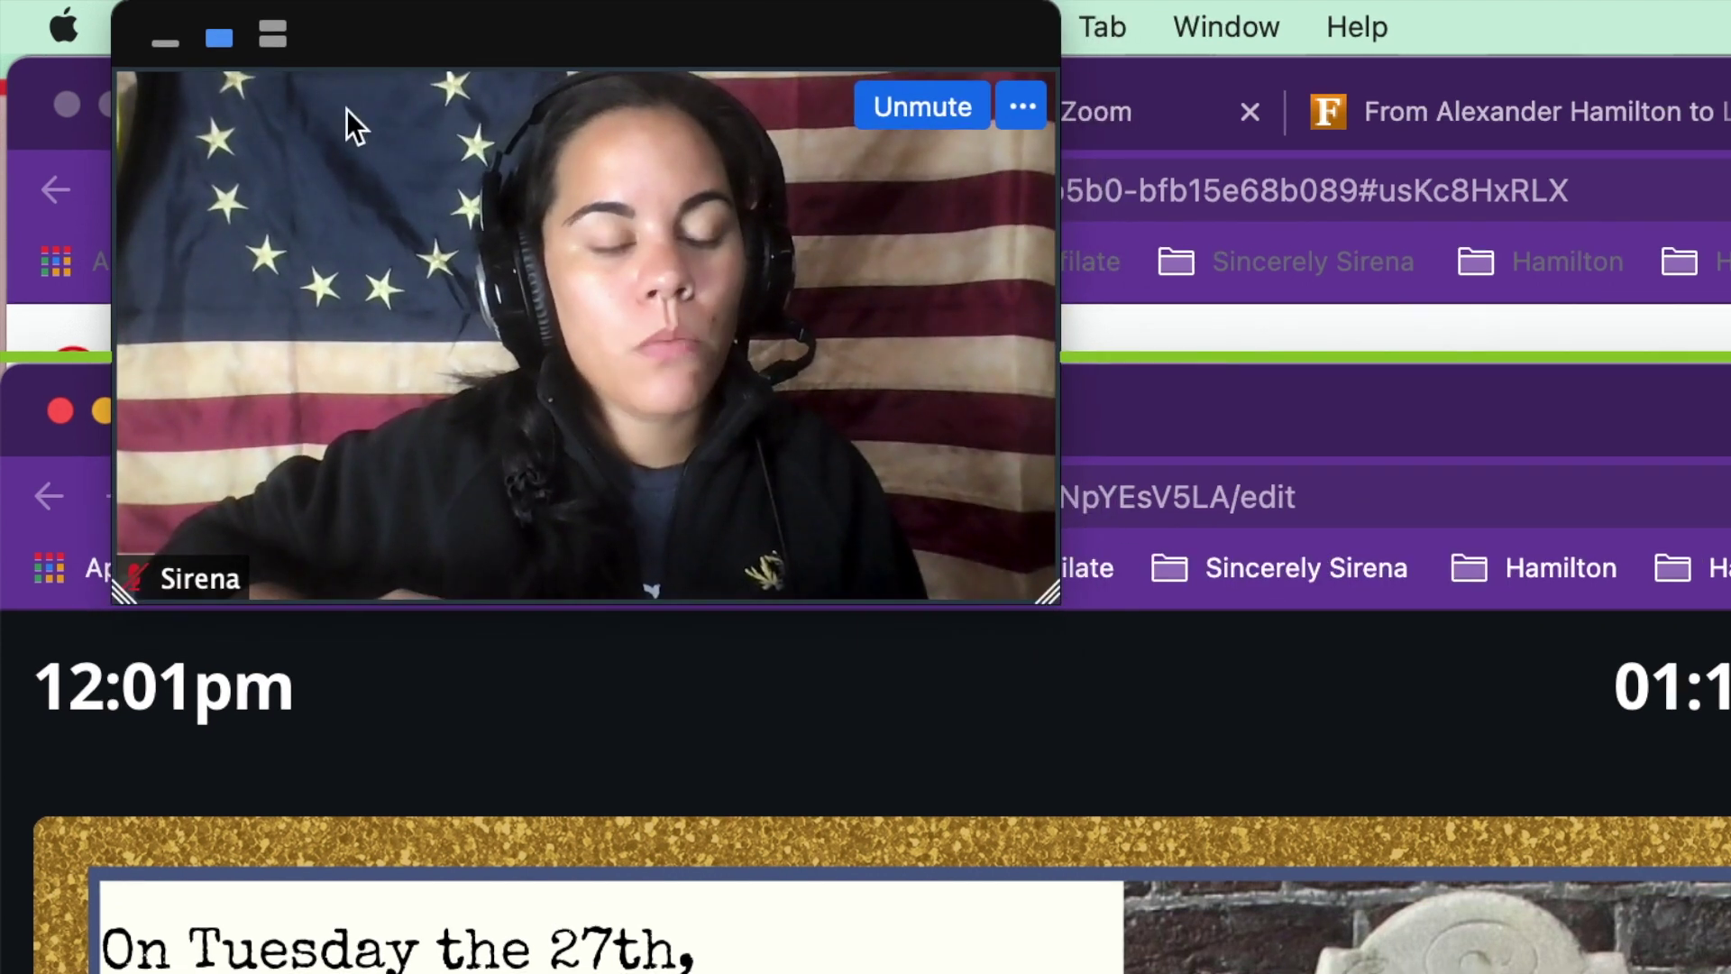
pyautogui.click(294, 33)
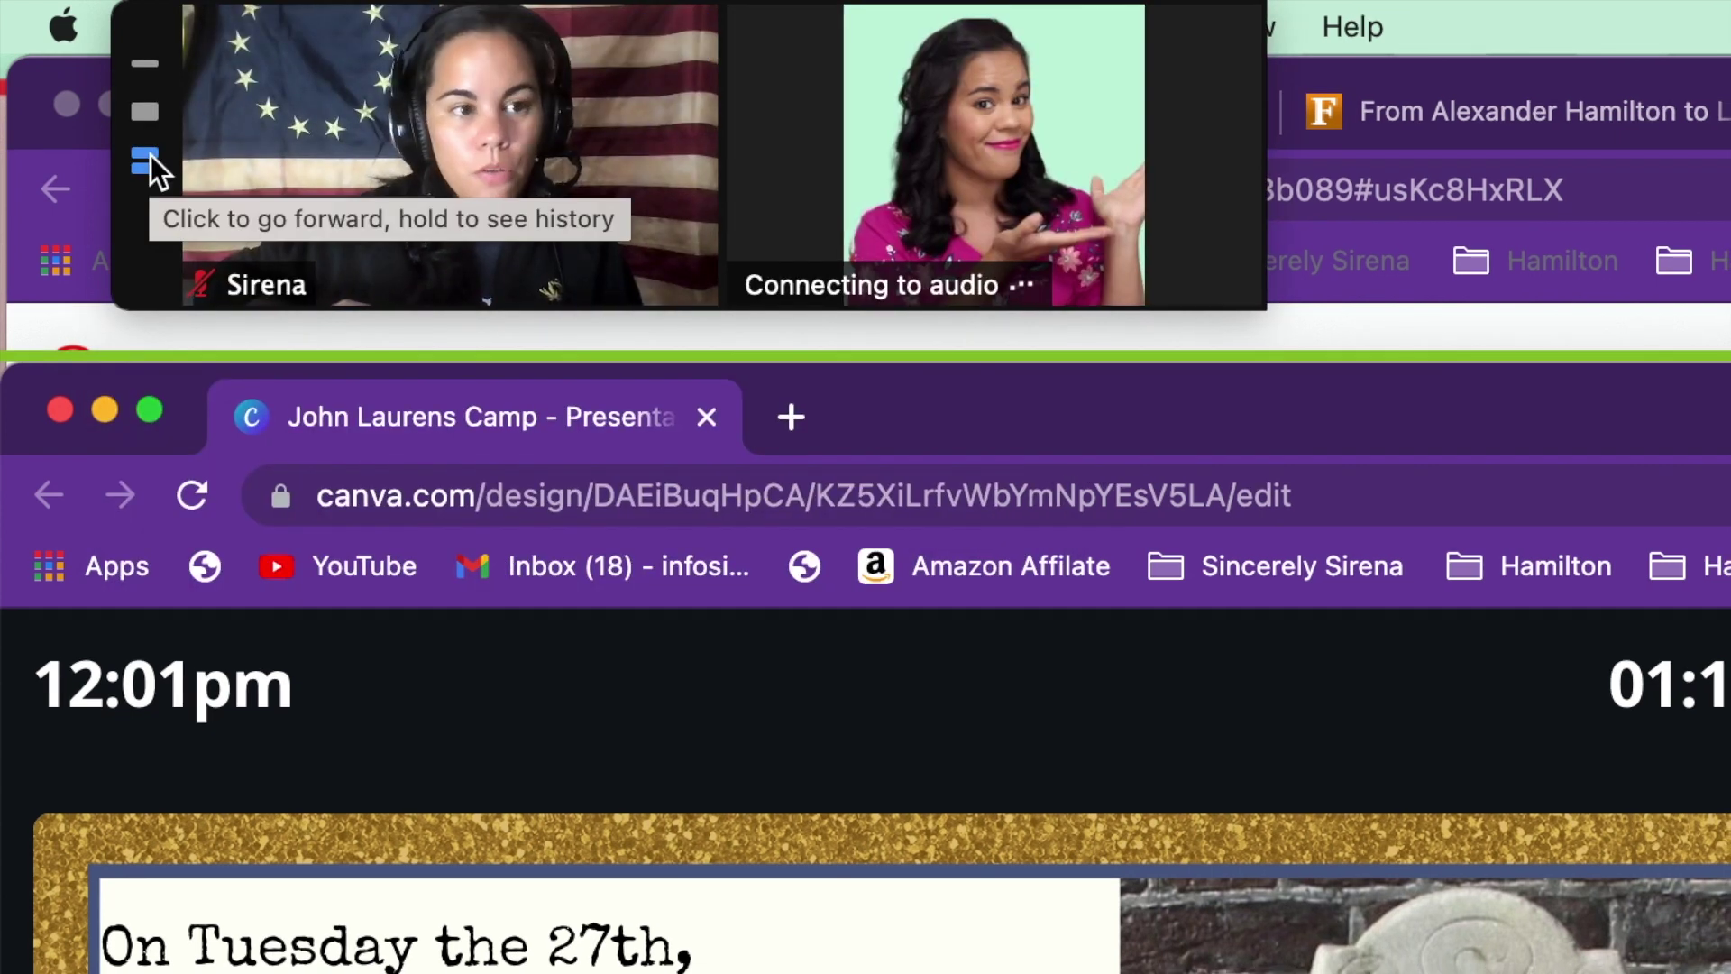
pyautogui.click(149, 117)
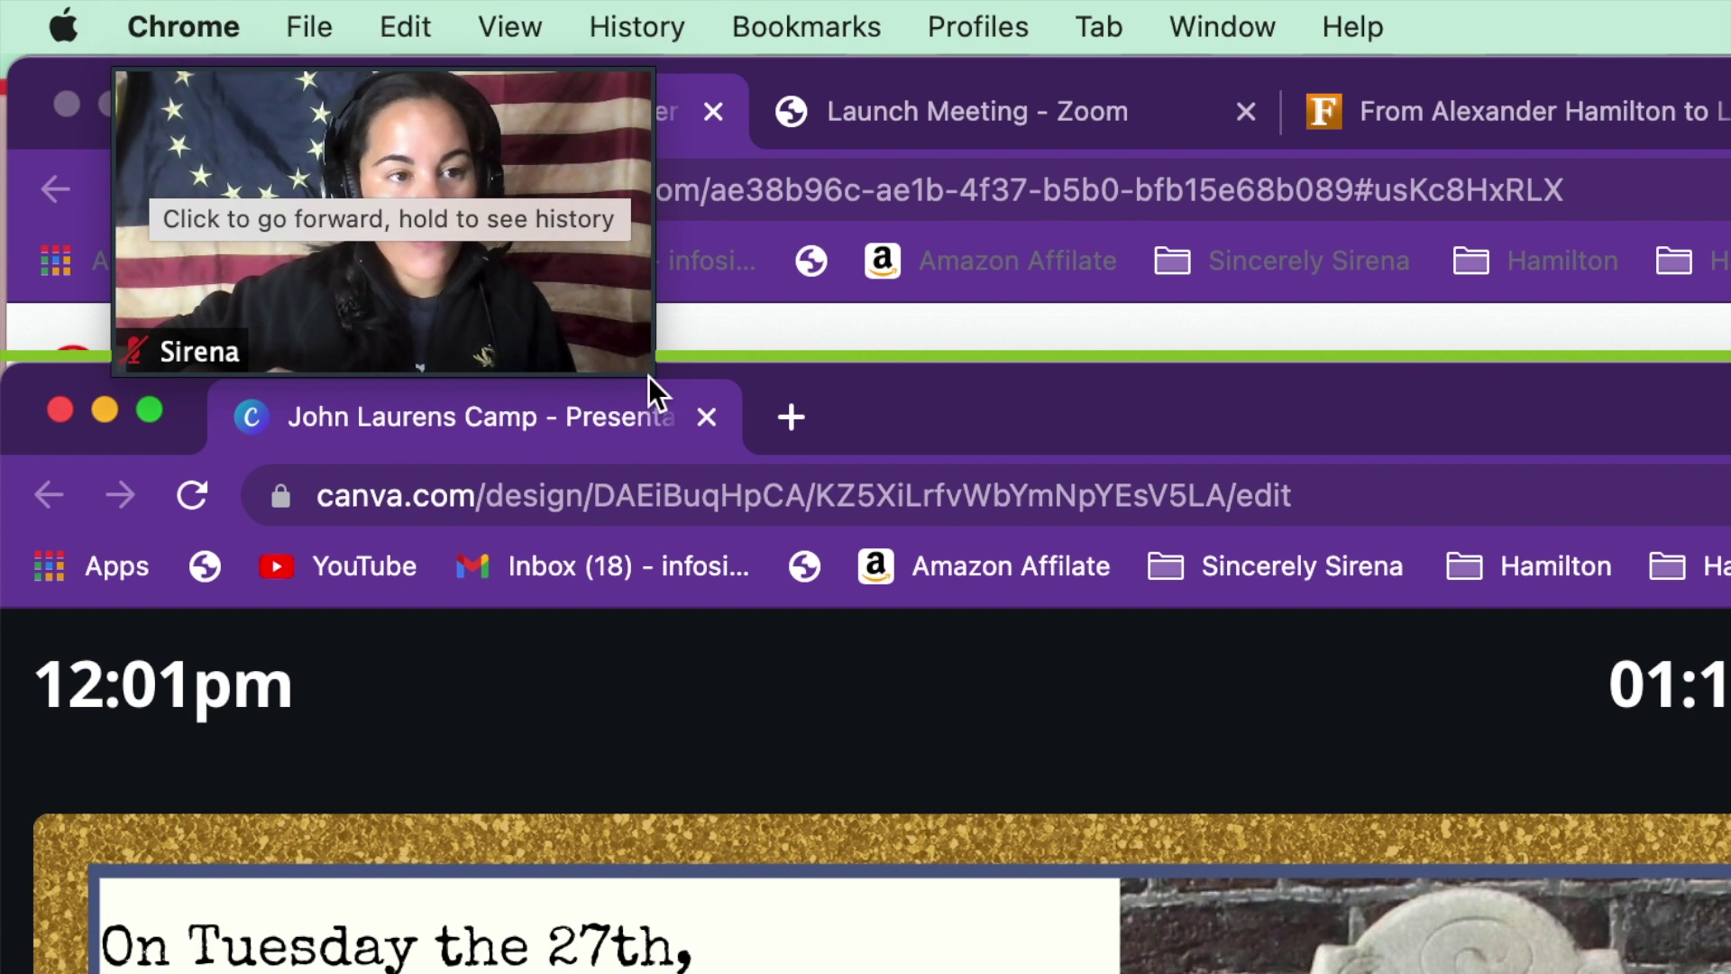
pyautogui.click(268, 36)
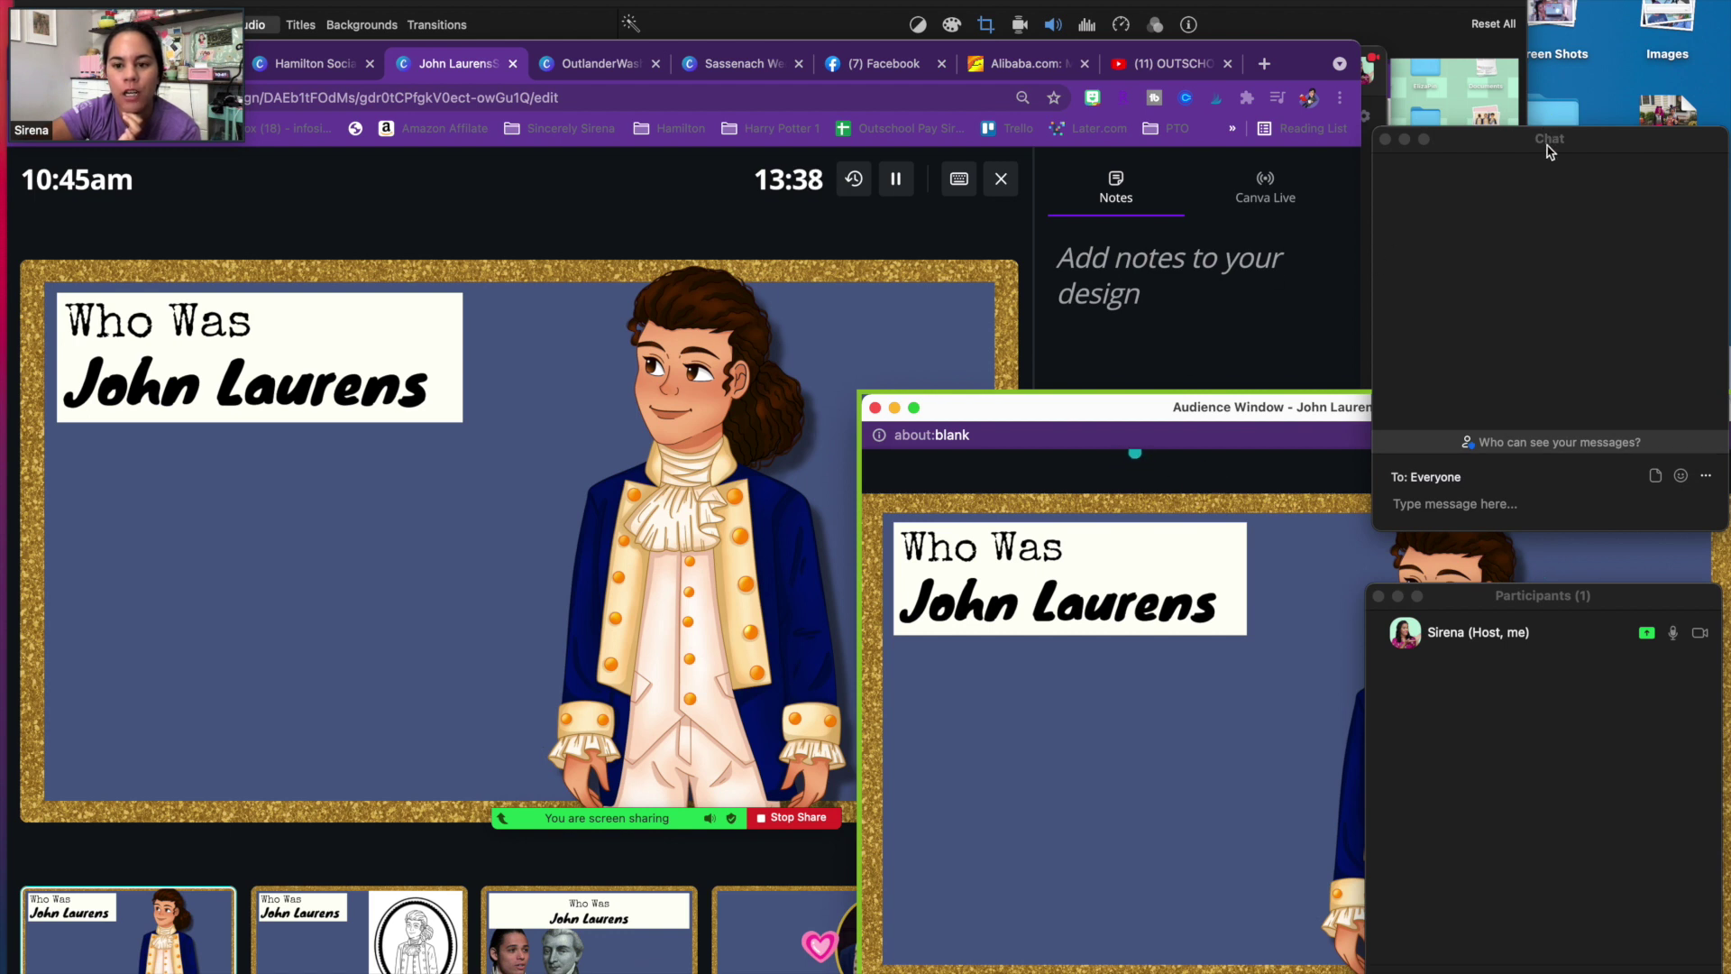
# - Position the Chat window above the audience window and the Participants window over the slide preview in the presenter window
pyautogui.moveTo(1548, 151); pyautogui.dragTo(1545, 0)
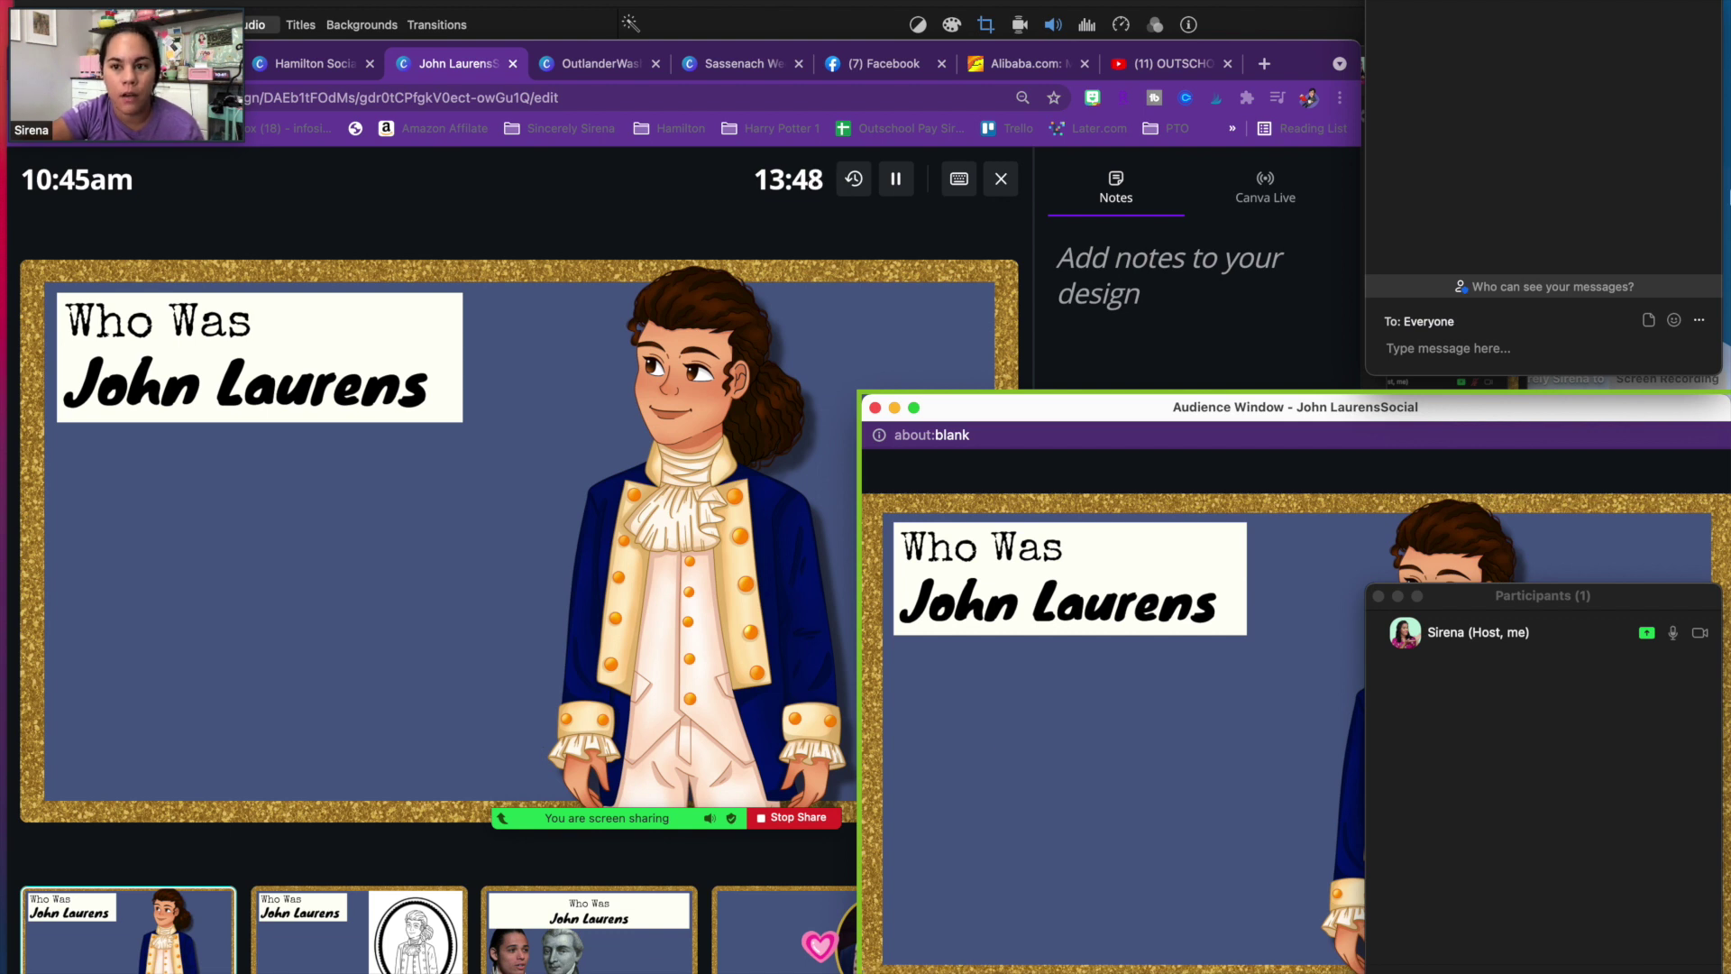
pyautogui.click(783, 409)
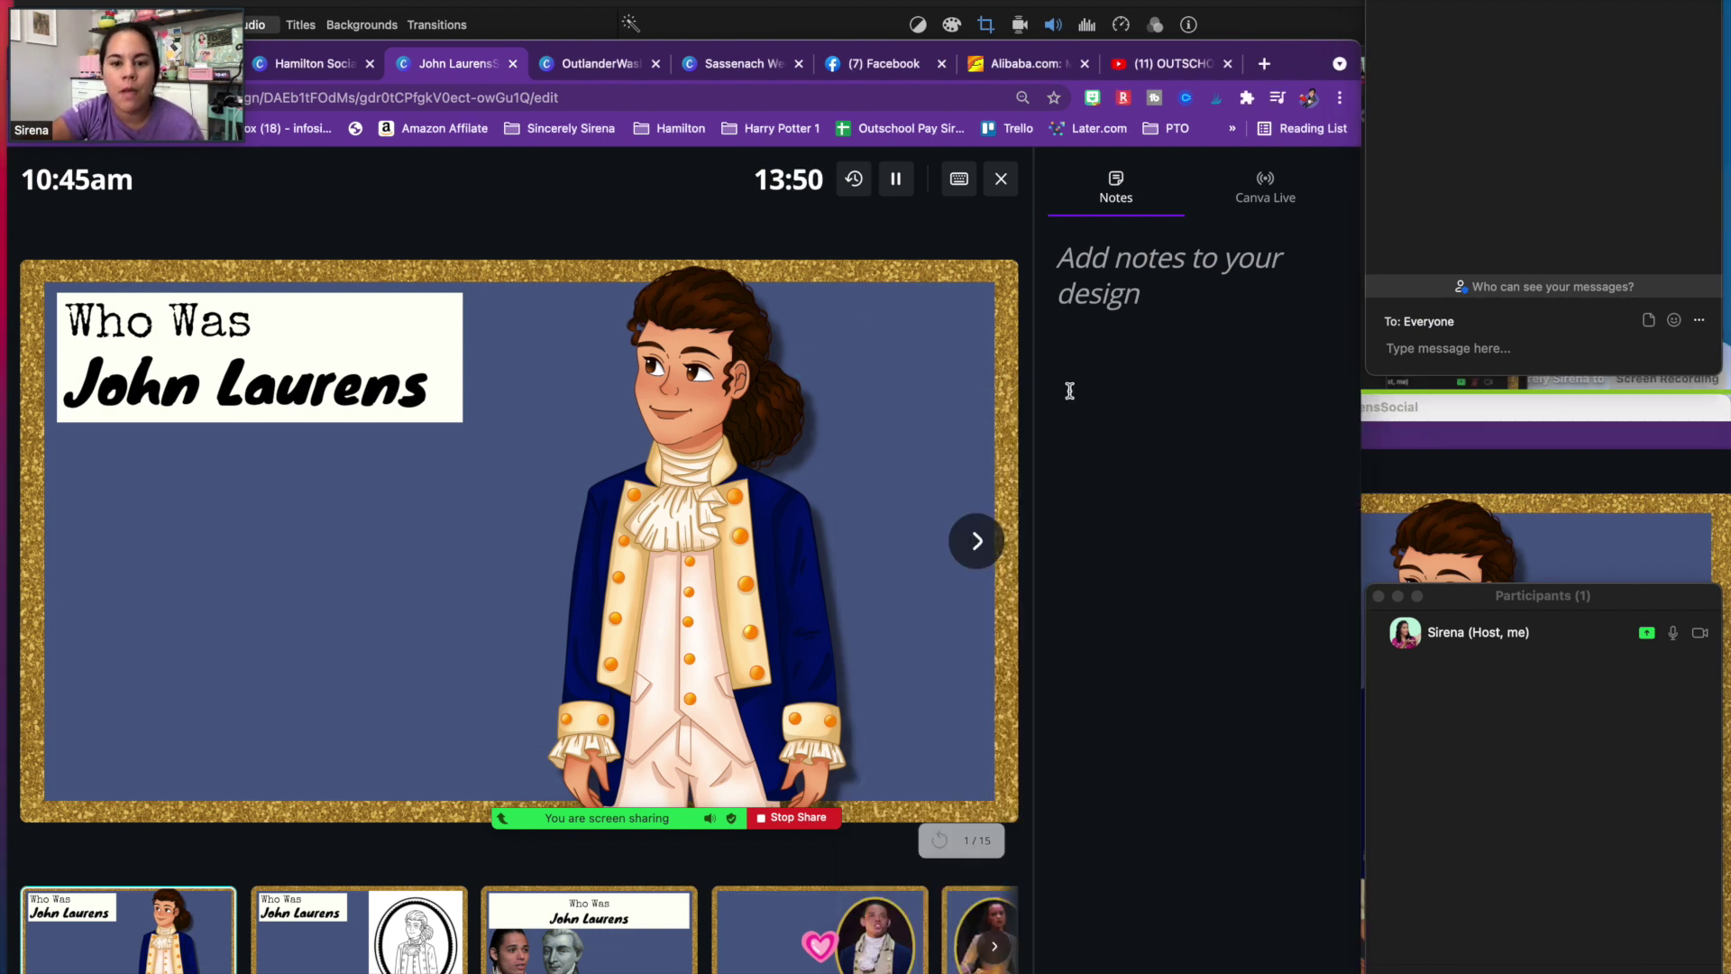
pyautogui.moveTo(1599, 3); pyautogui.dragTo(1601, 1)
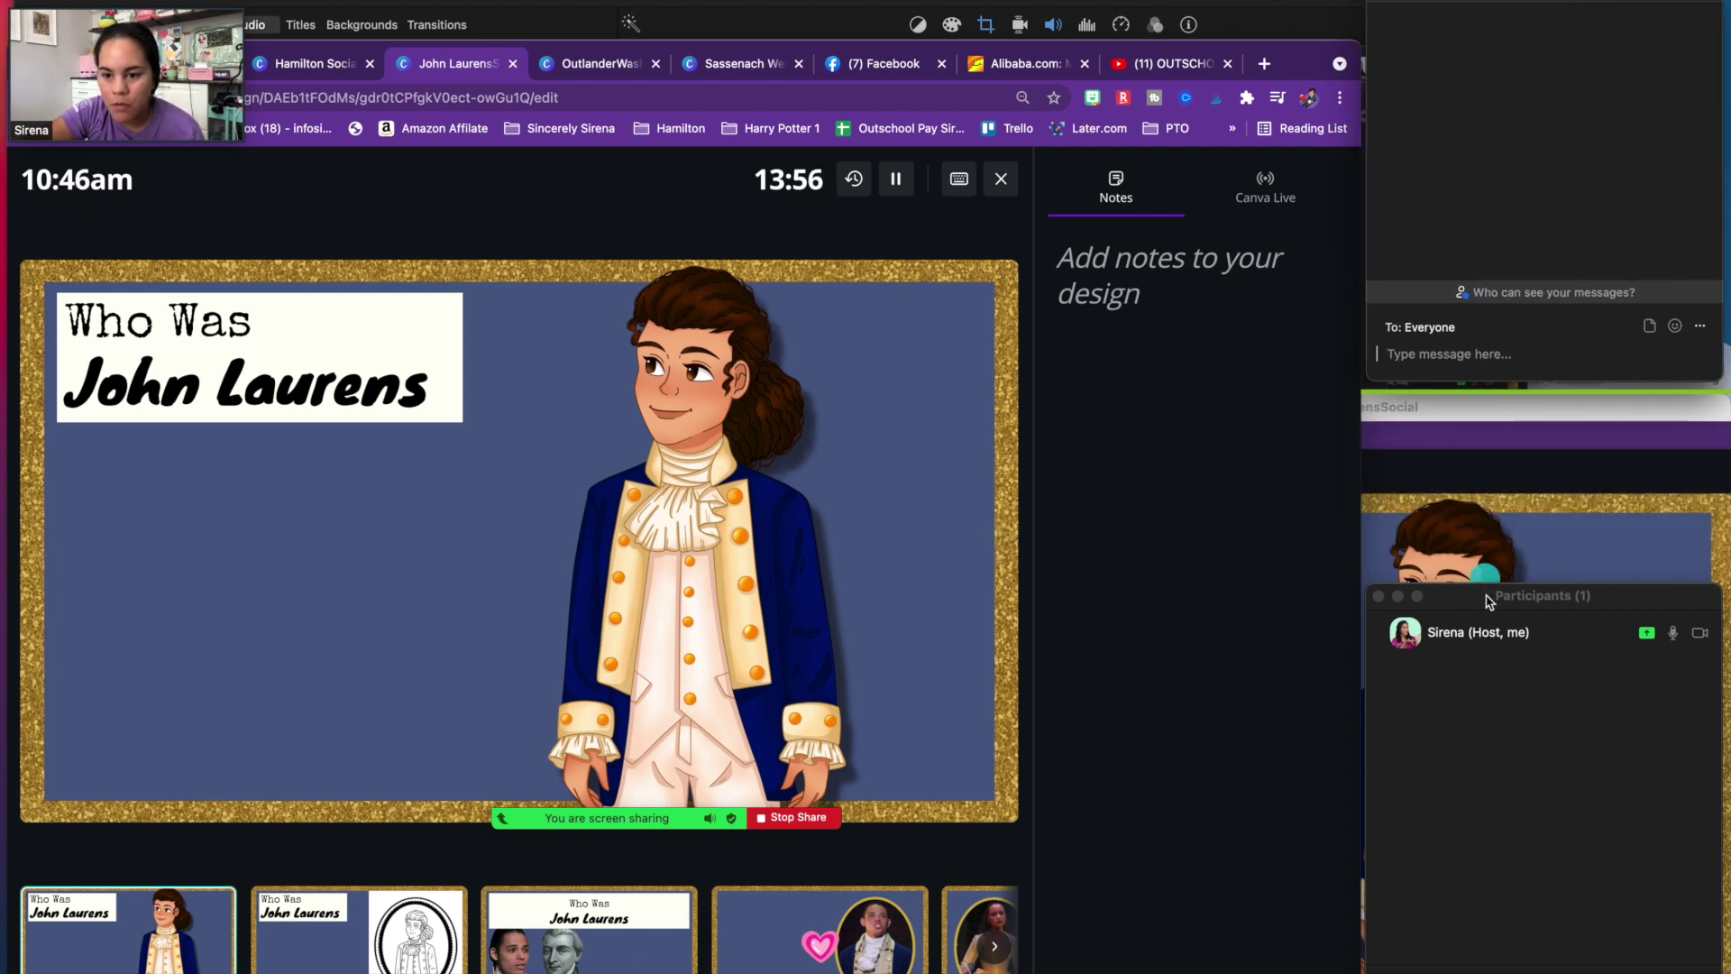
pyautogui.moveTo(1489, 602); pyautogui.dragTo(757, 559)
pyautogui.moveTo(737, 563); pyautogui.dragTo(203, 566)
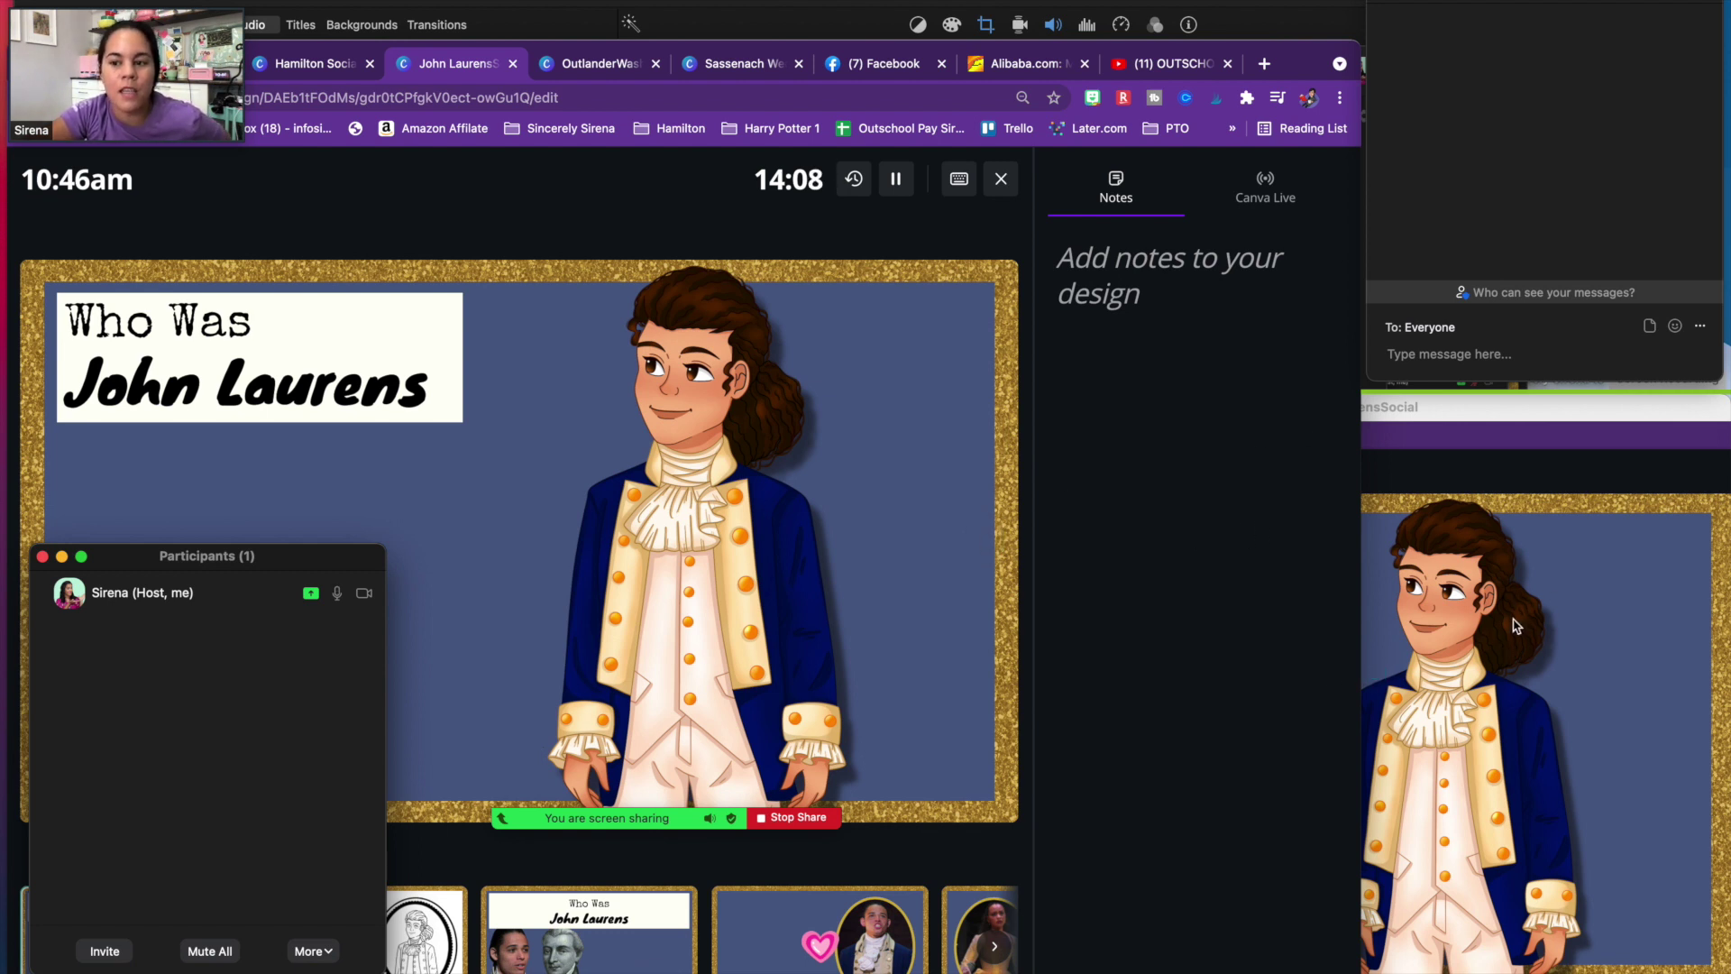
# - Advance the presentation to slide 4 and shift the presenter window aside to uncover more of the audience window
pyautogui.click(975, 541)
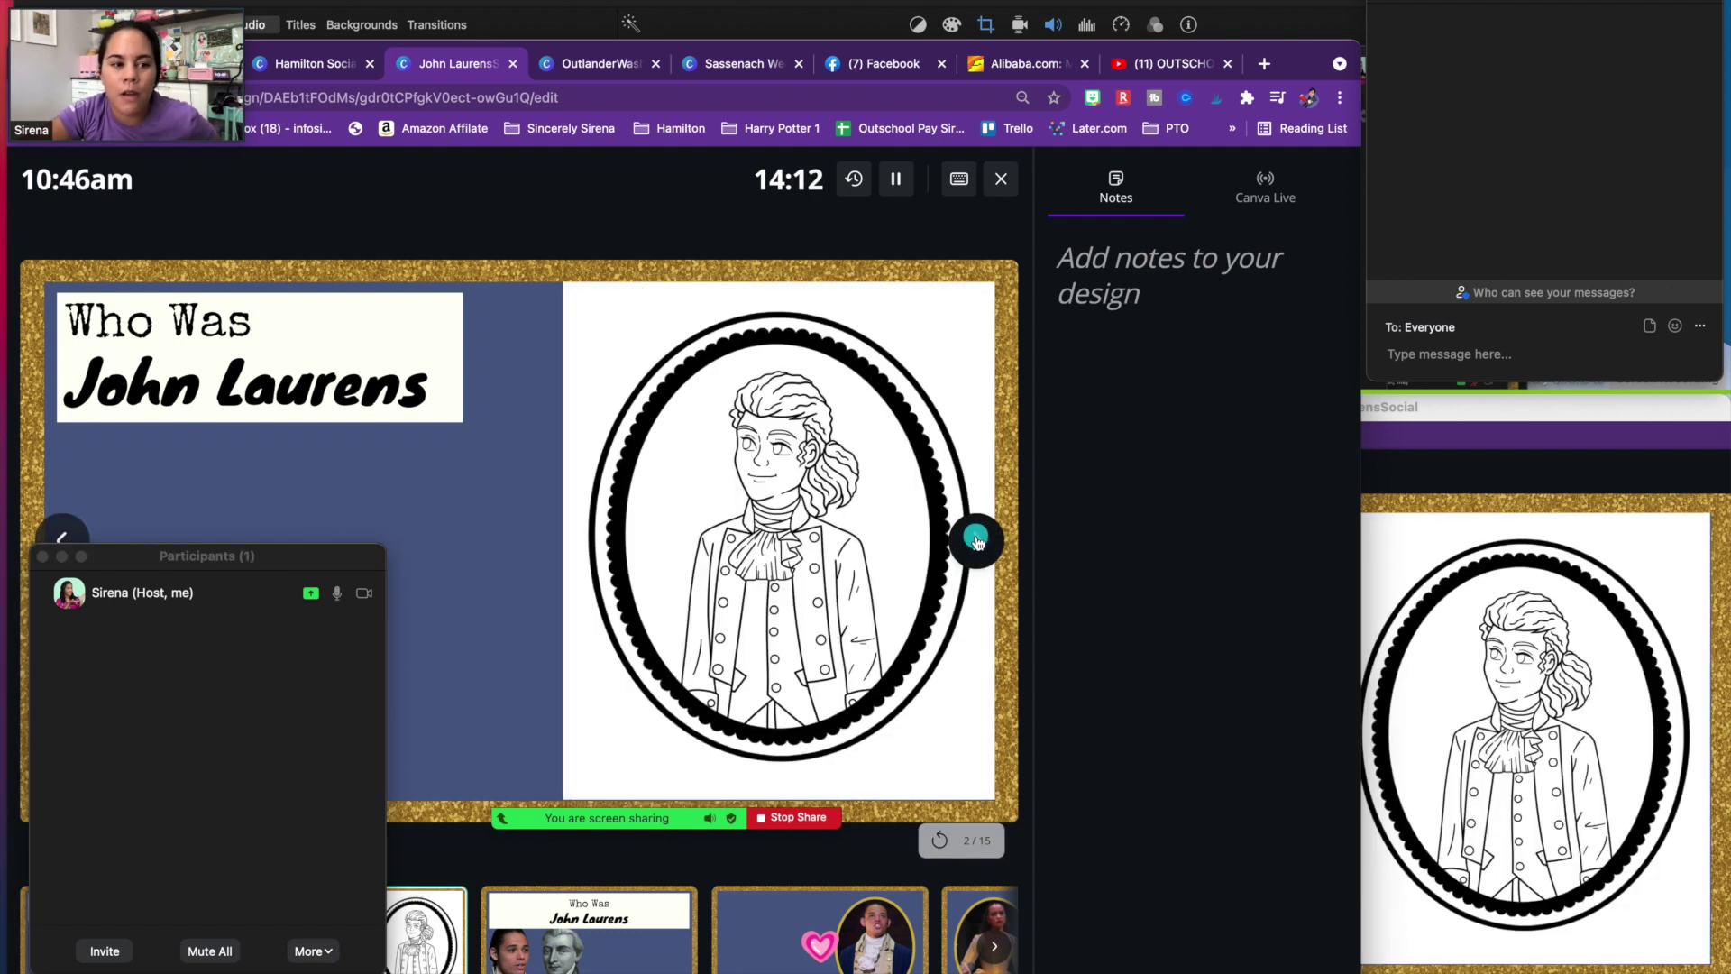
pyautogui.click(977, 541)
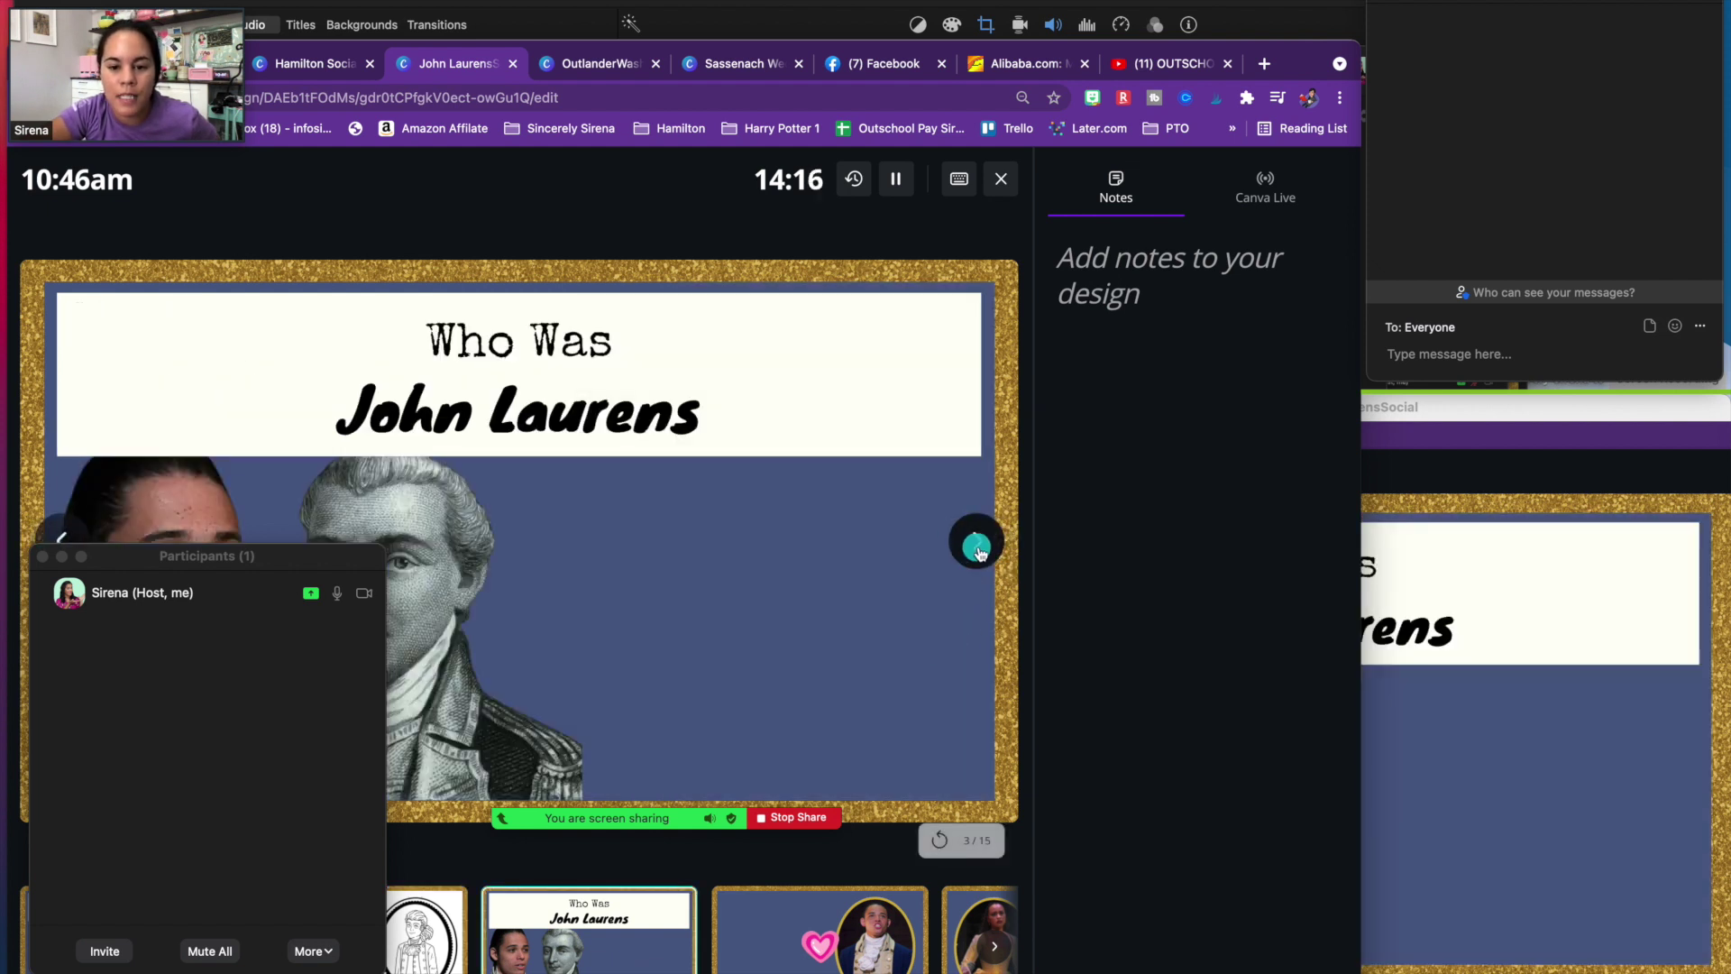
pyautogui.click(978, 545)
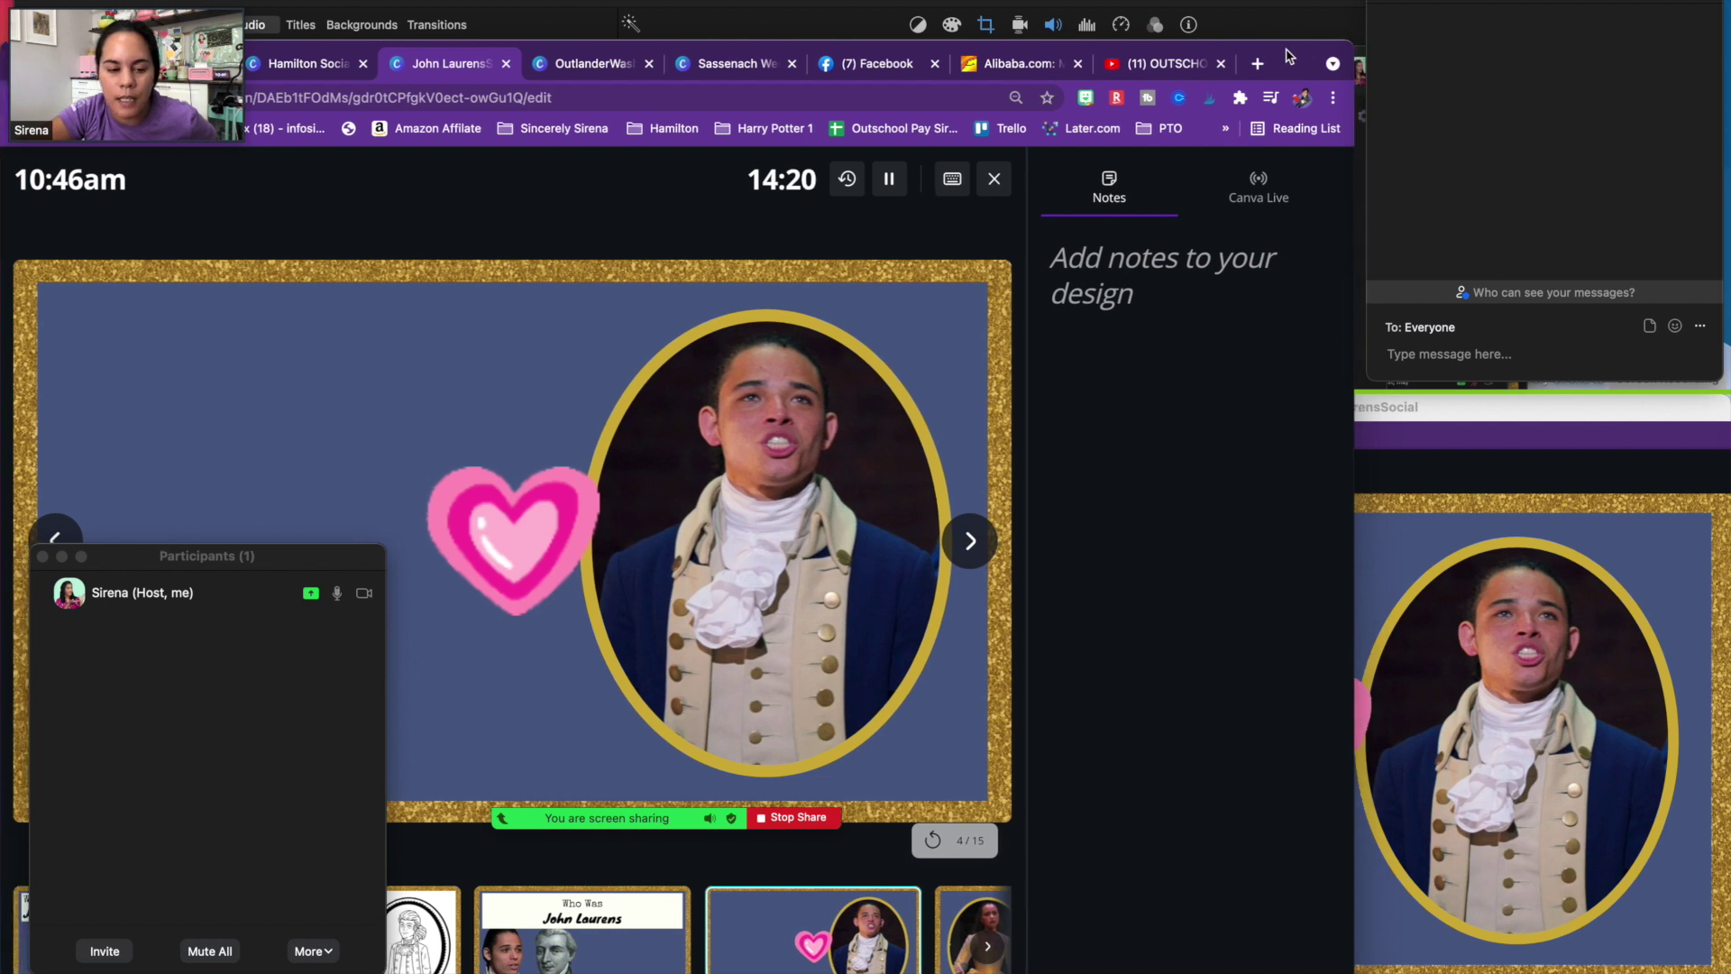
pyautogui.moveTo(1309, 49); pyautogui.dragTo(1128, 56)
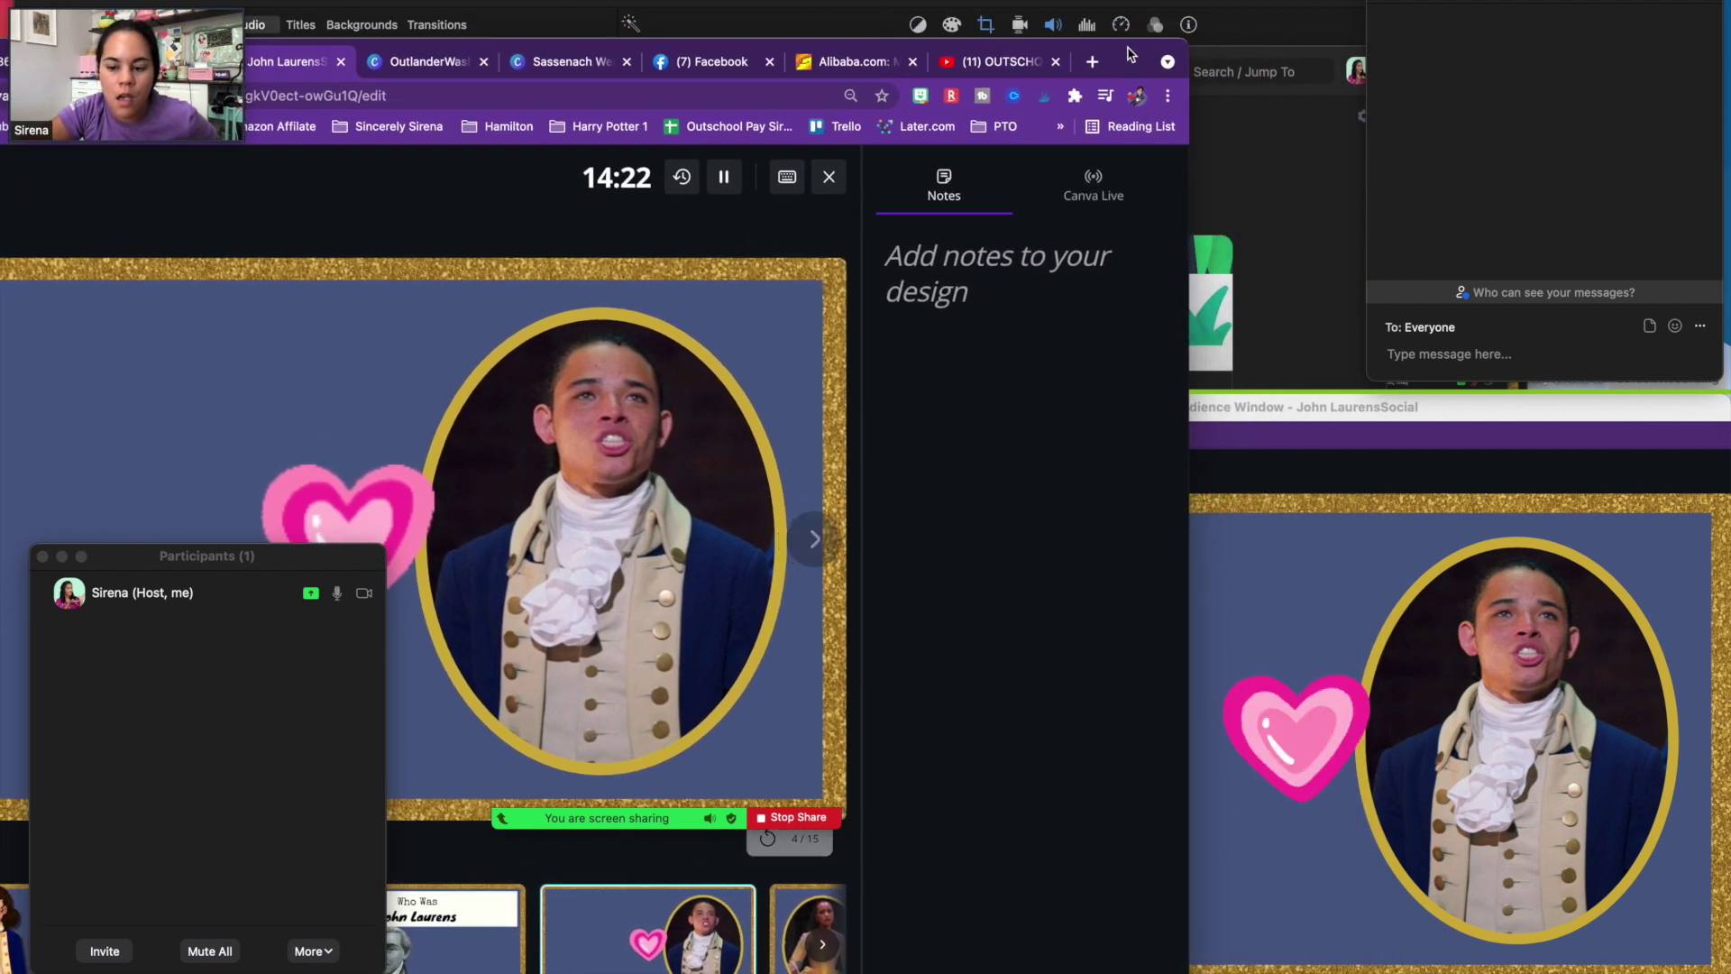
# - Advance the presentation to slide 7 and read through that slide's speaker notes
pyautogui.click(817, 542)
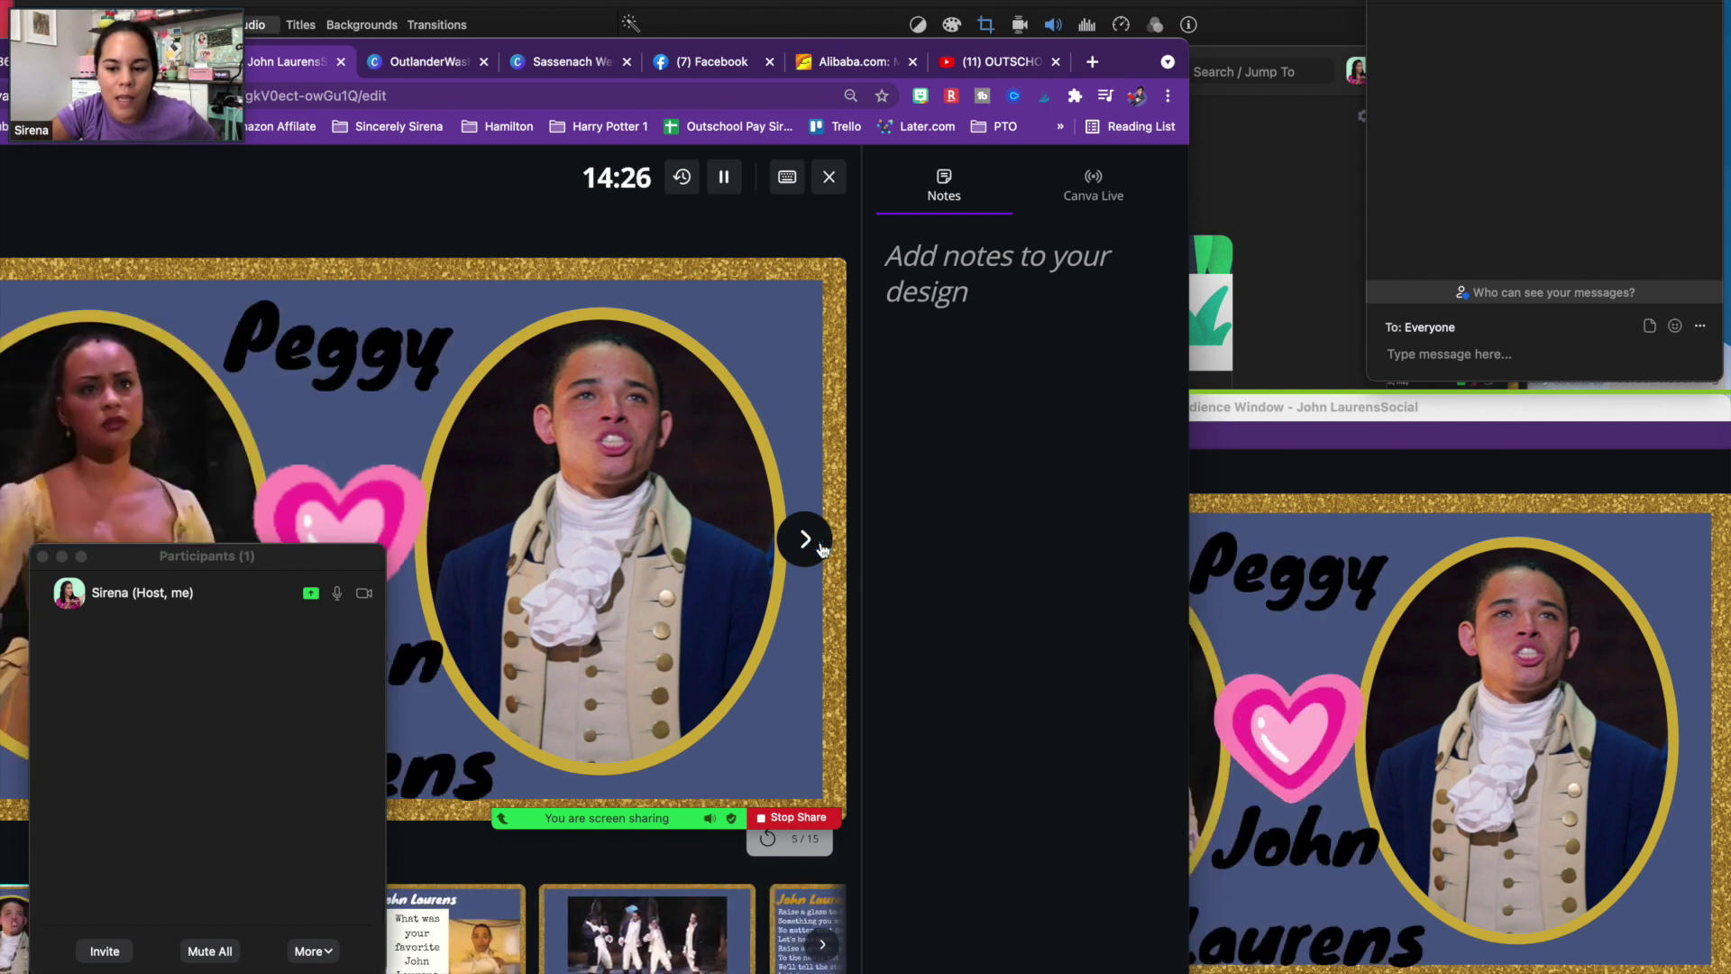
pyautogui.click(805, 539)
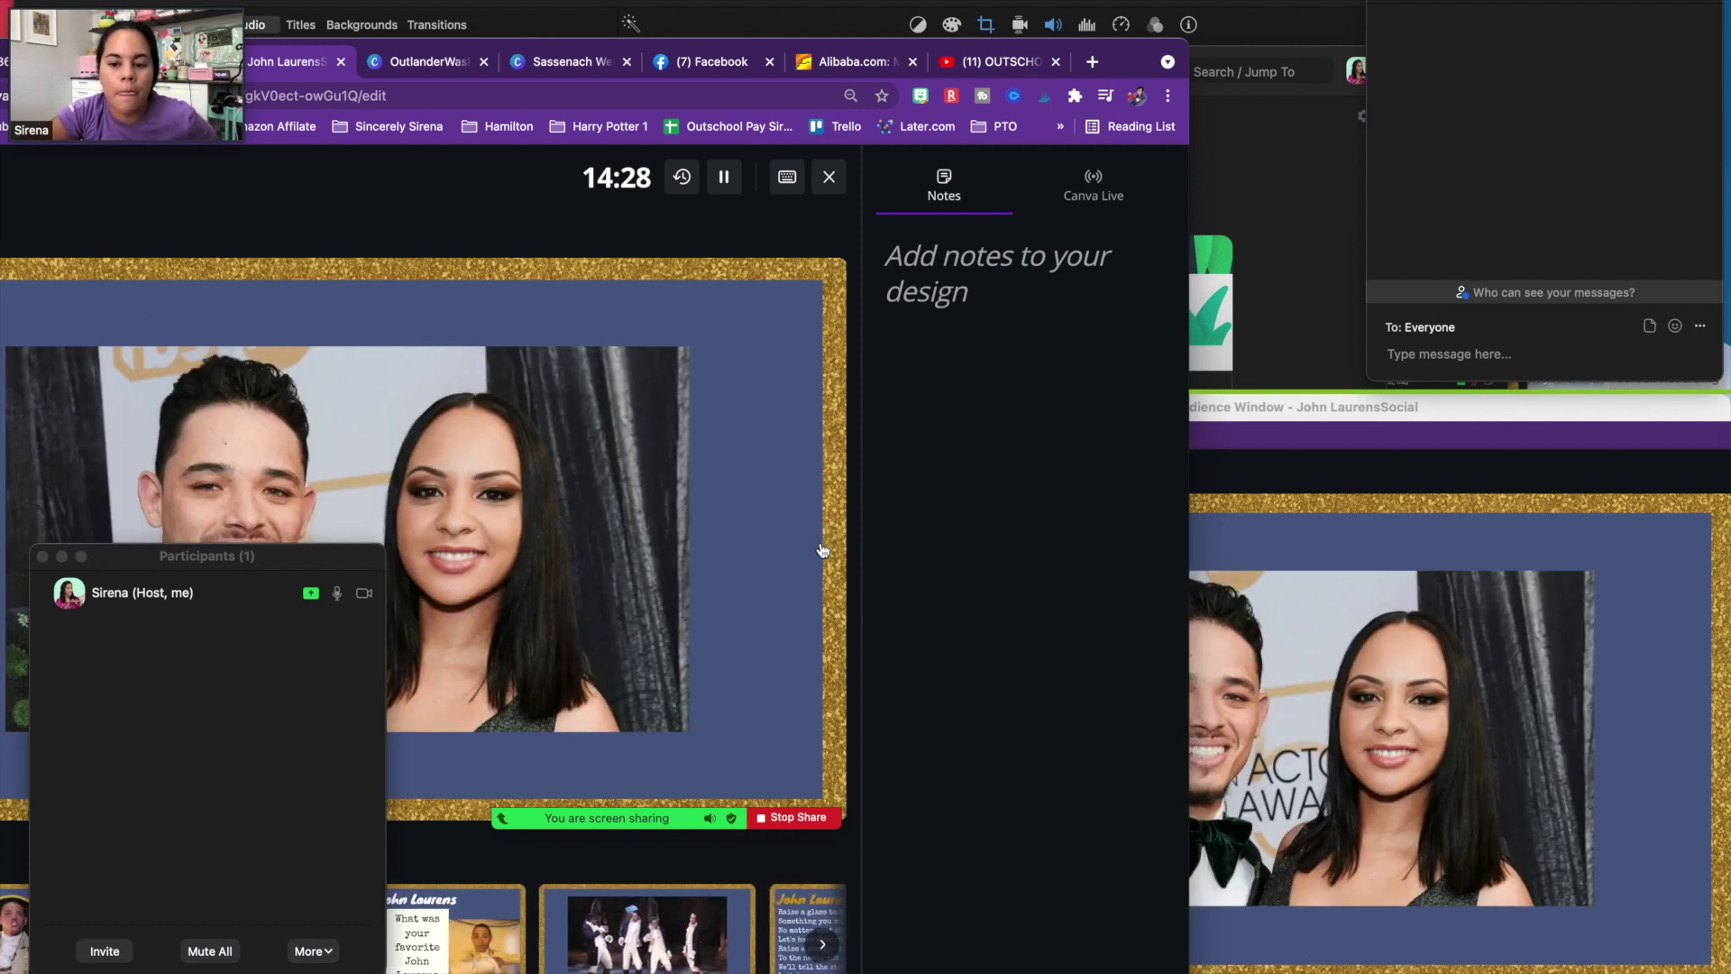
pyautogui.click(822, 549)
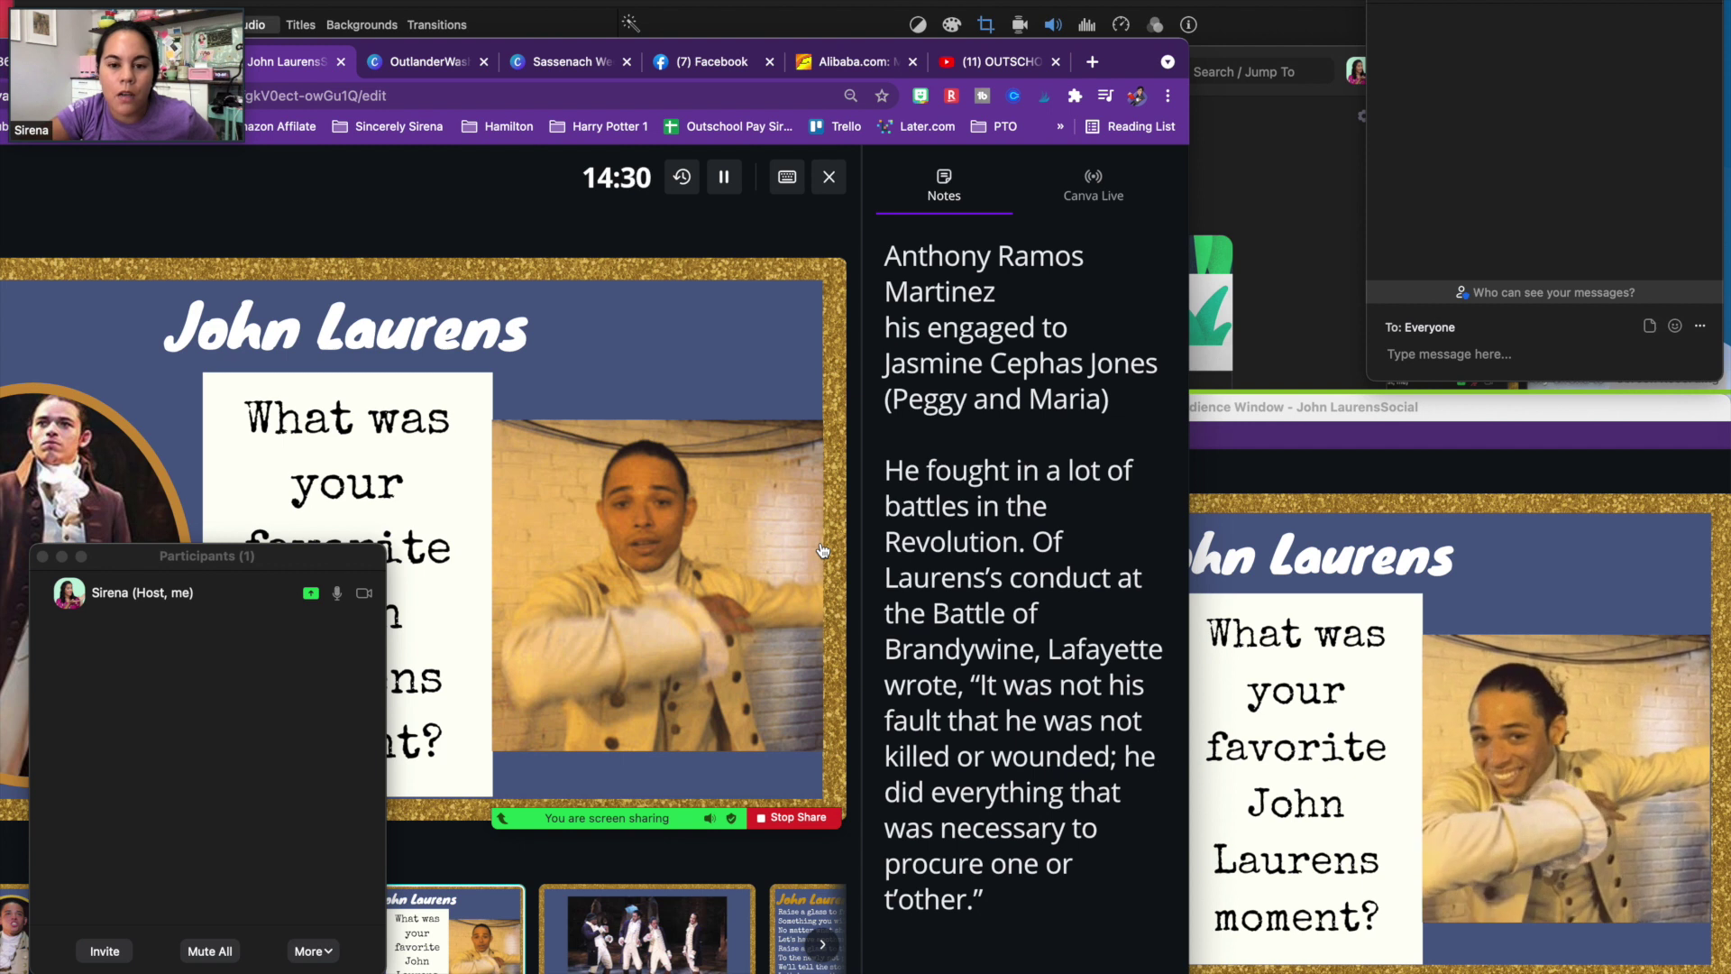
pyautogui.scroll(-1, 969, 638)
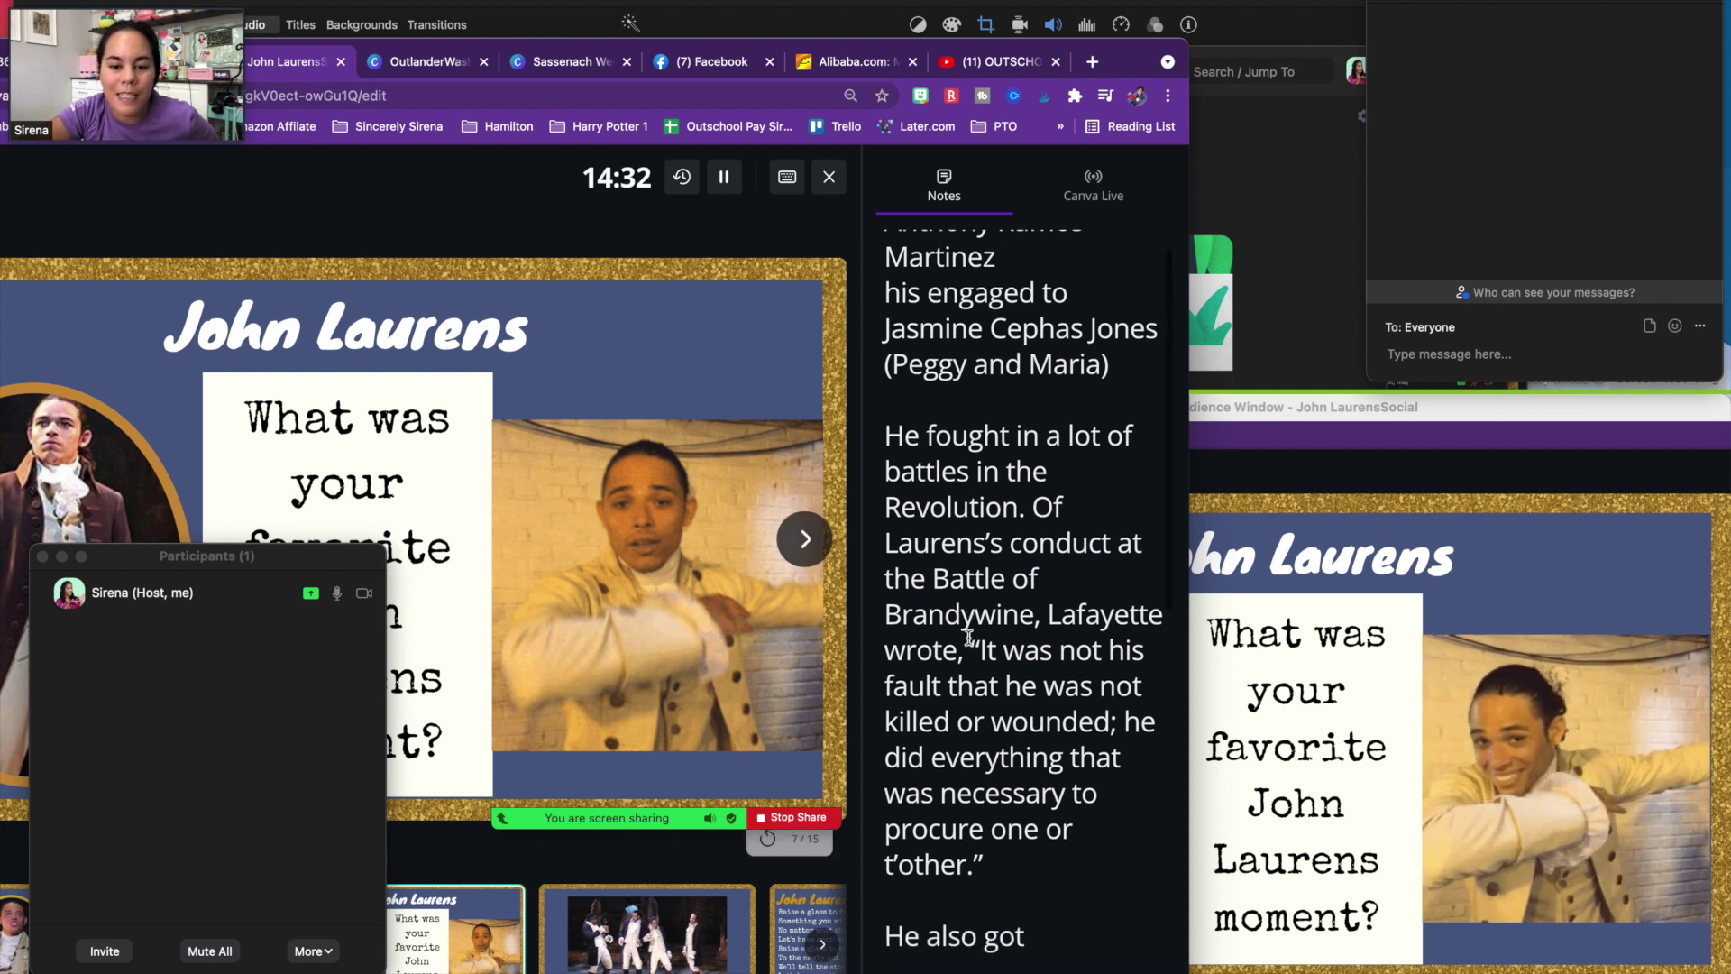
pyautogui.scroll(-5, 969, 637)
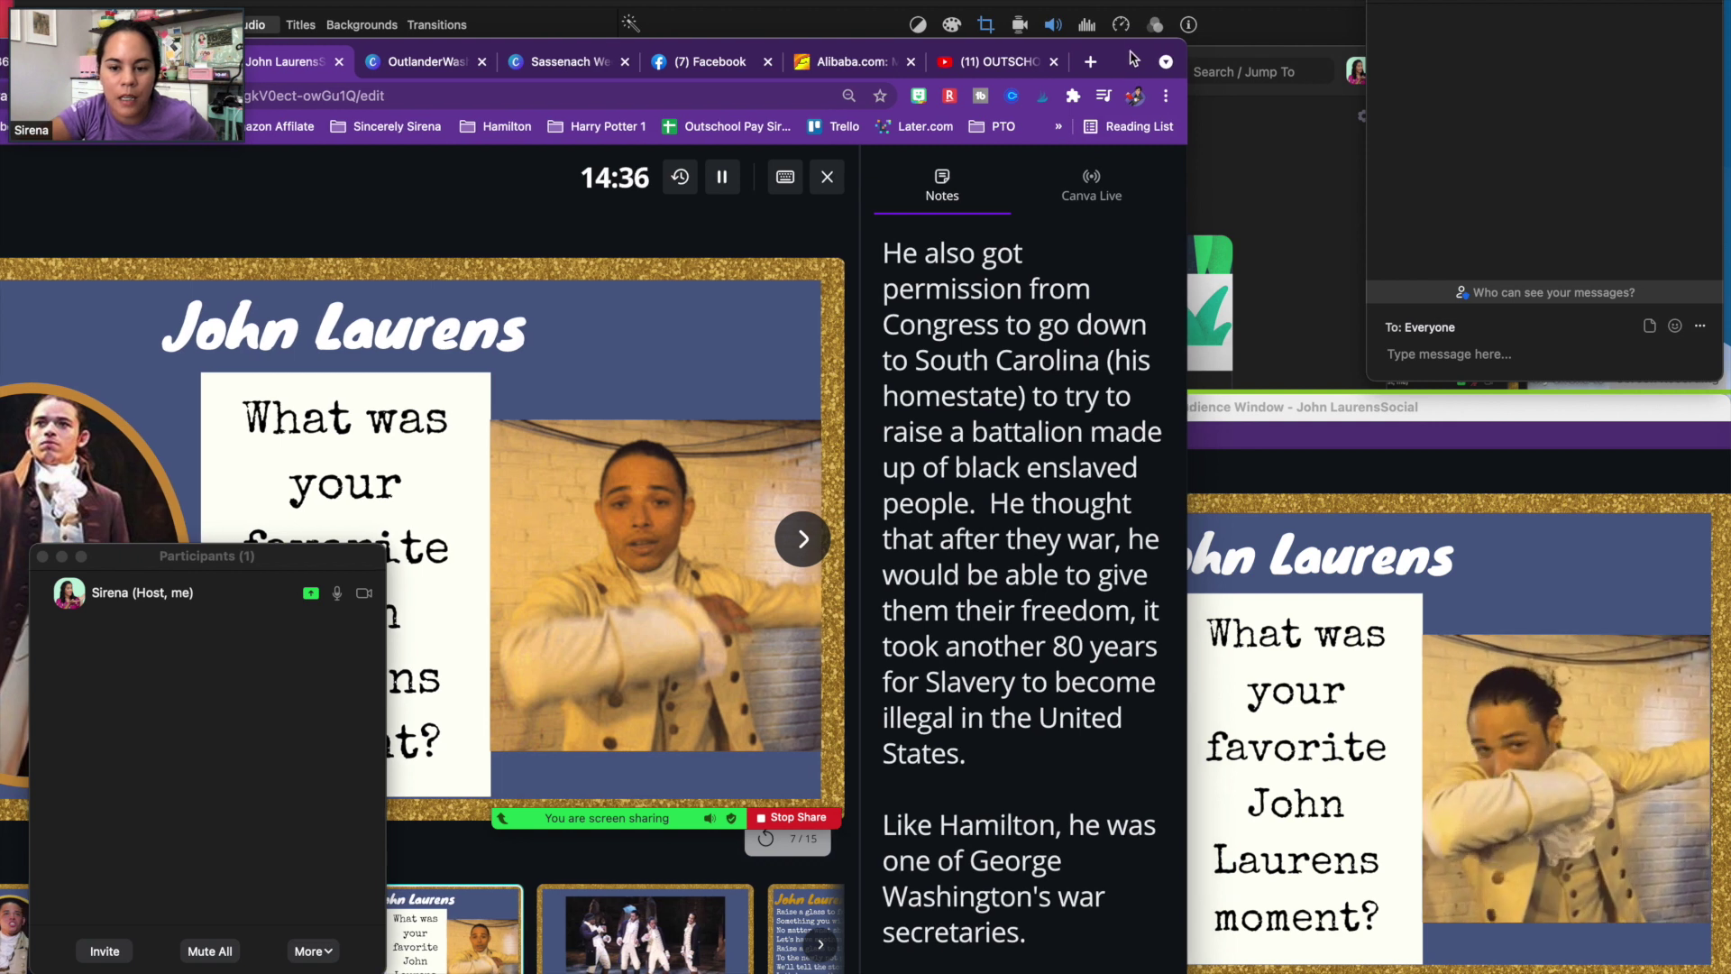
# - Advance the presentation through slide 8 to slide 9, bringing the audience window forward to check slides 7 and 8
pyautogui.click(1377, 512)
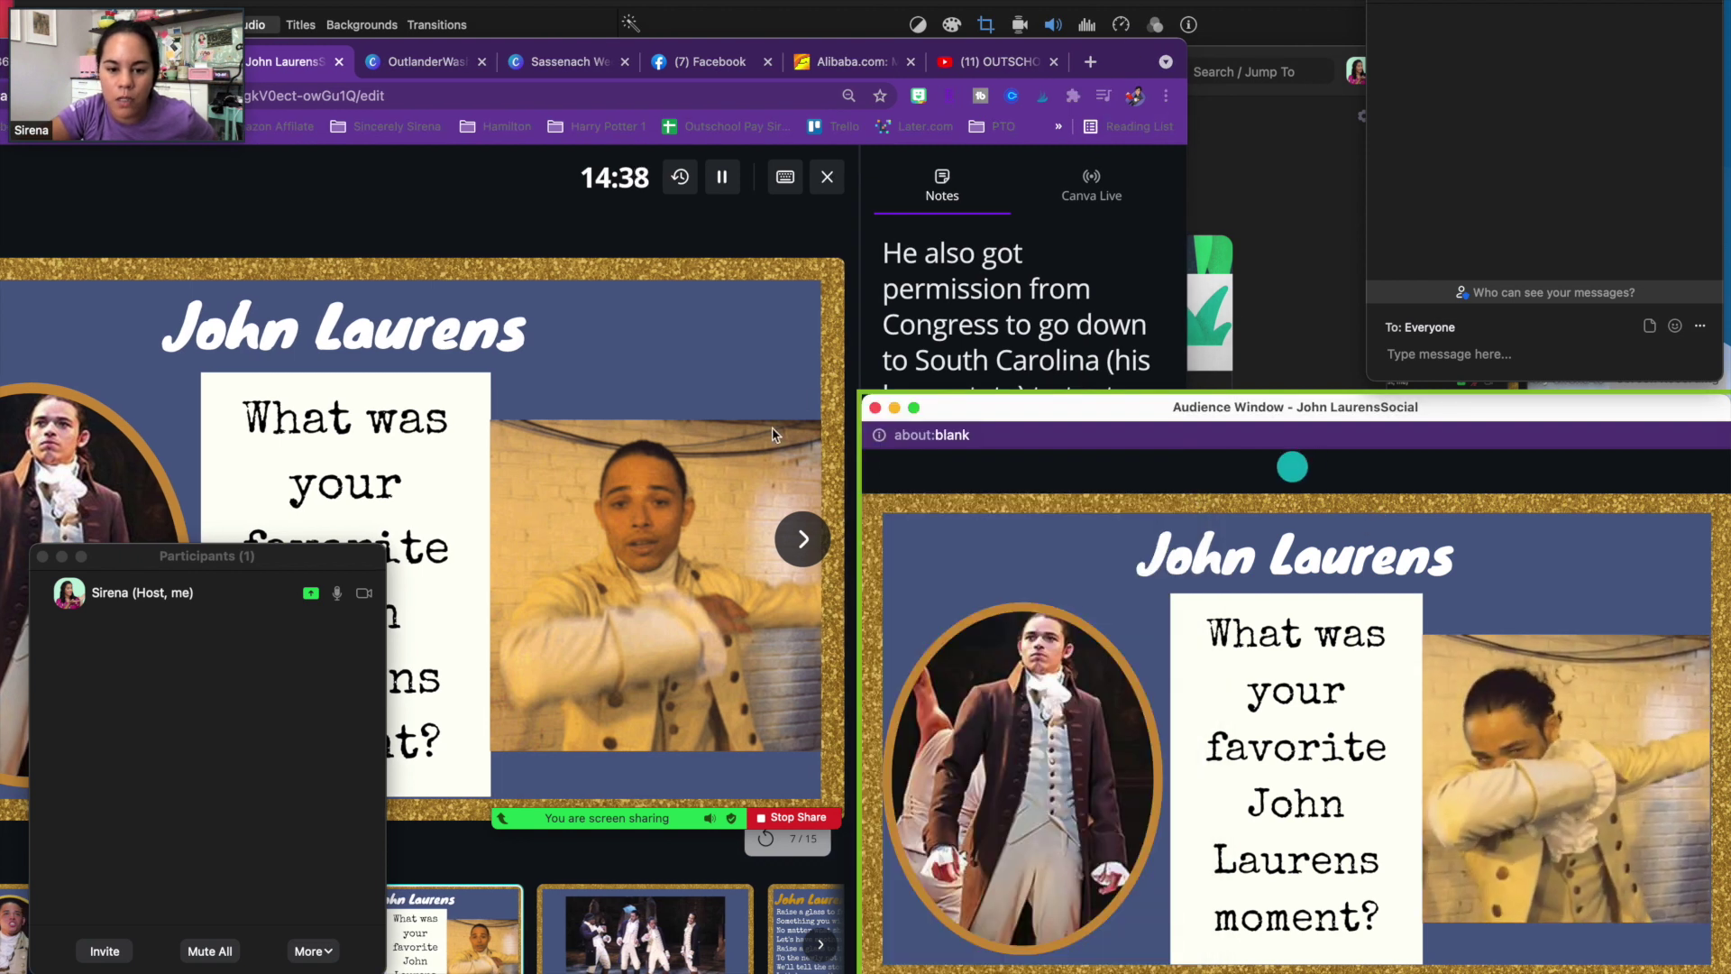
pyautogui.click(800, 539)
pyautogui.click(802, 545)
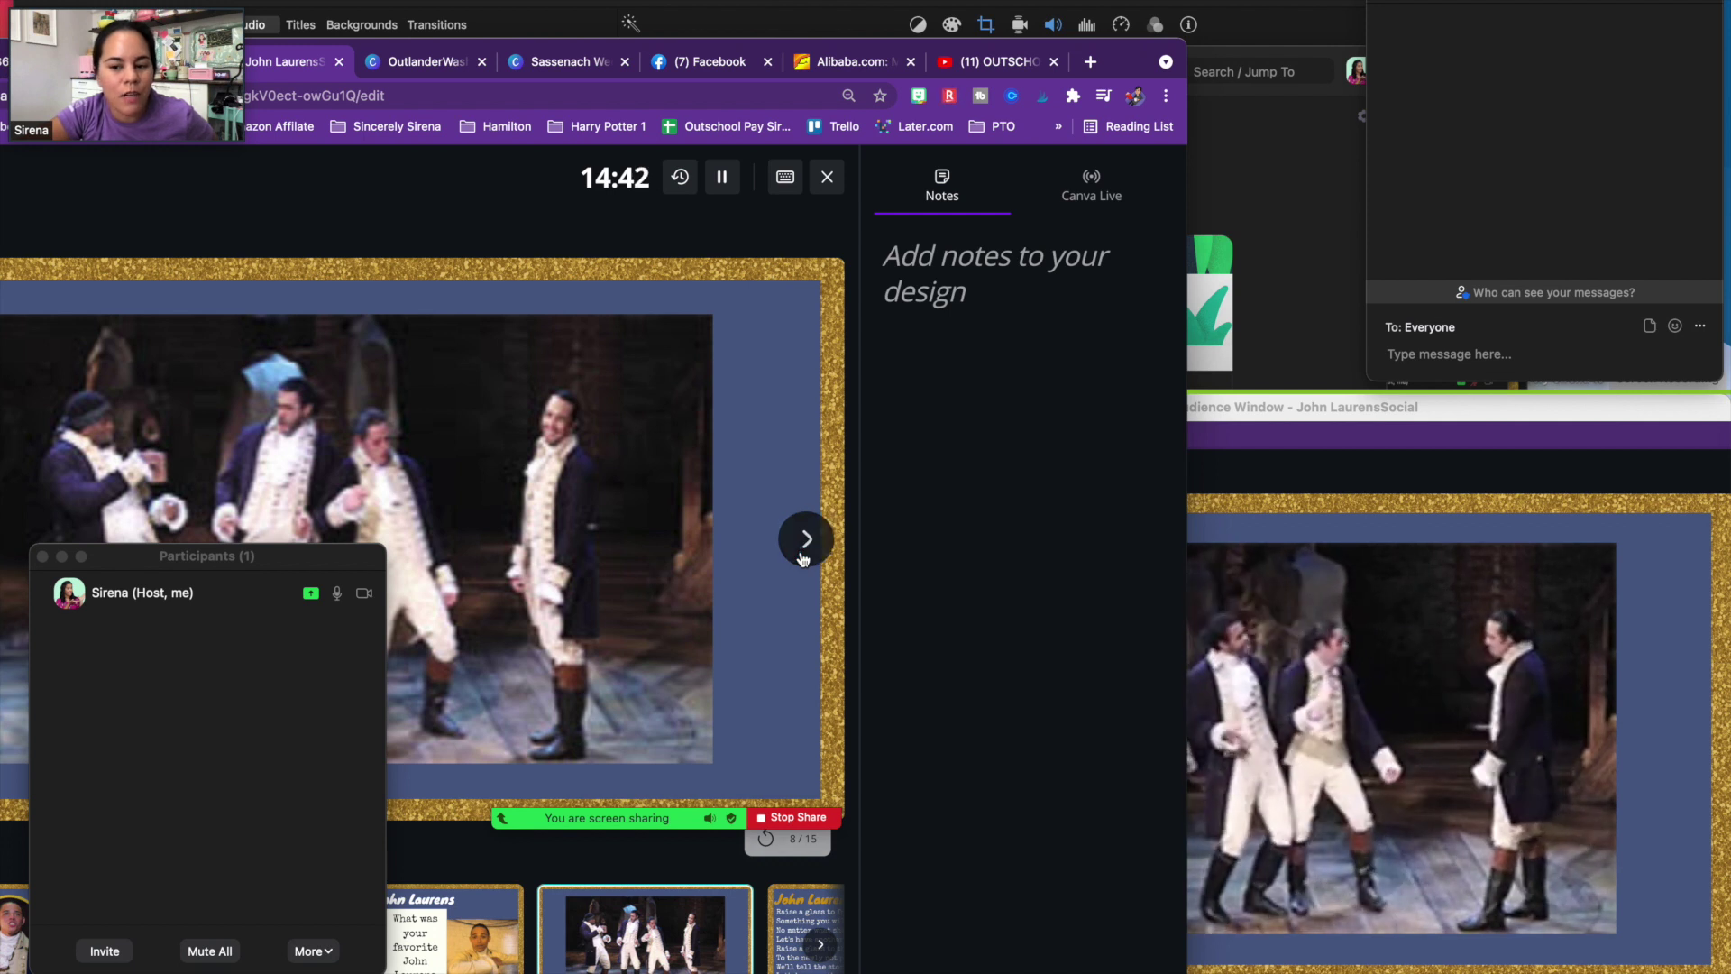
pyautogui.click(1294, 668)
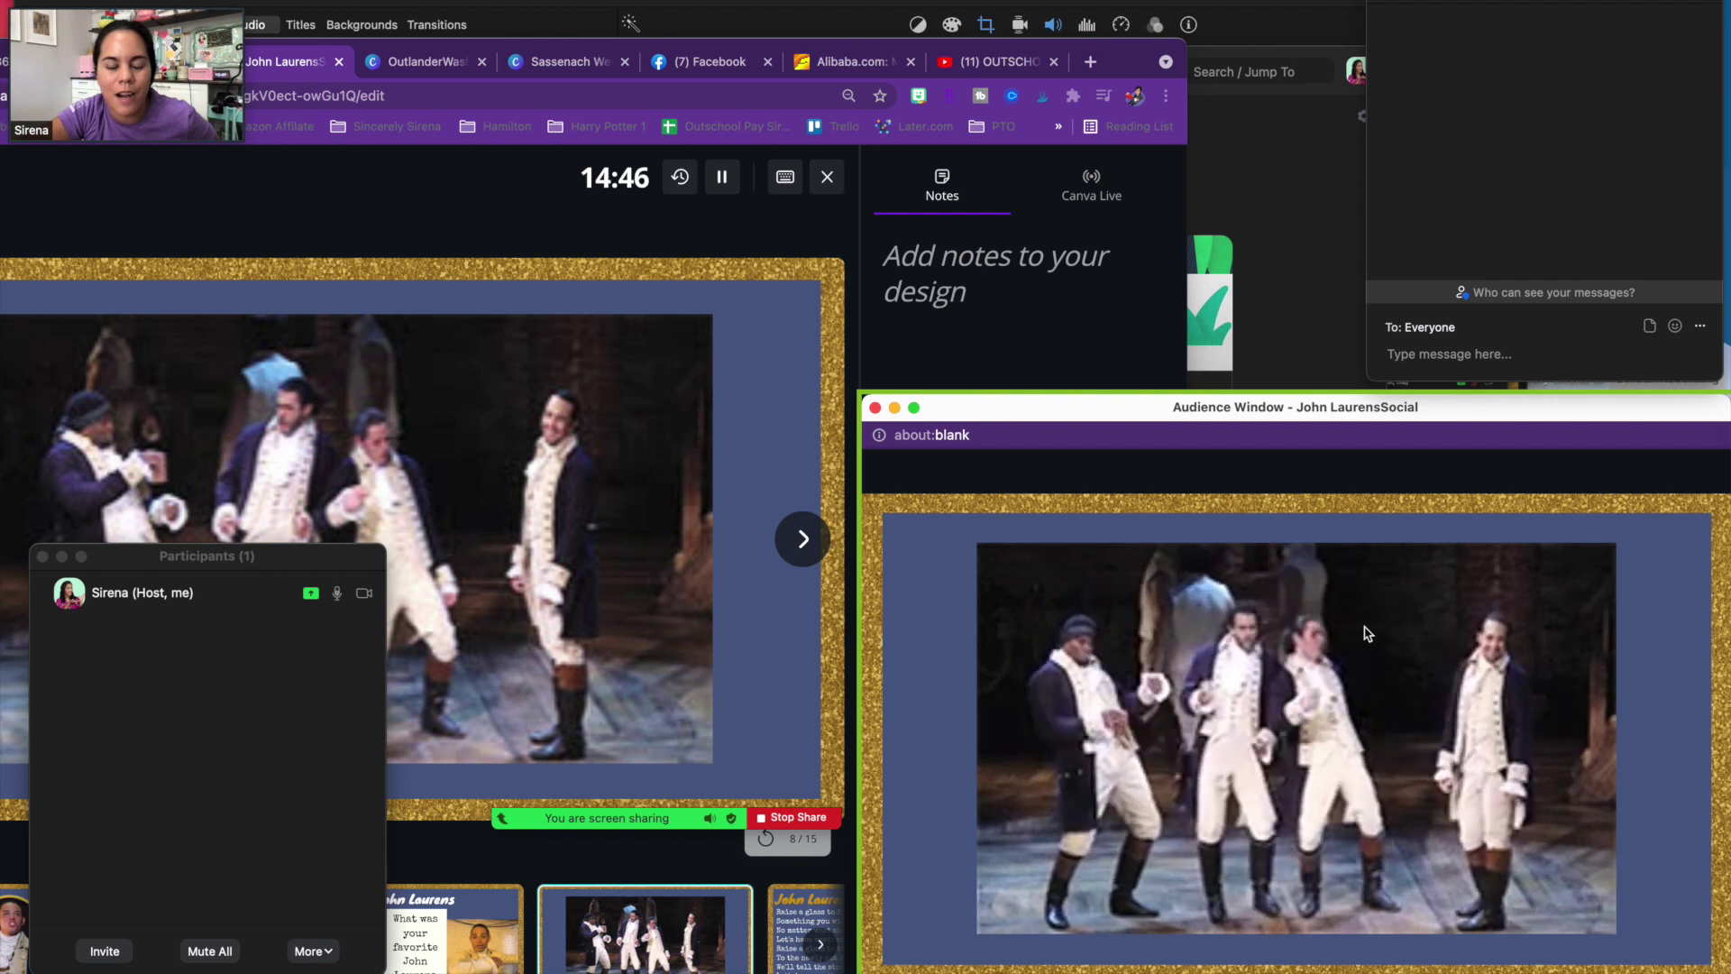
pyautogui.click(805, 552)
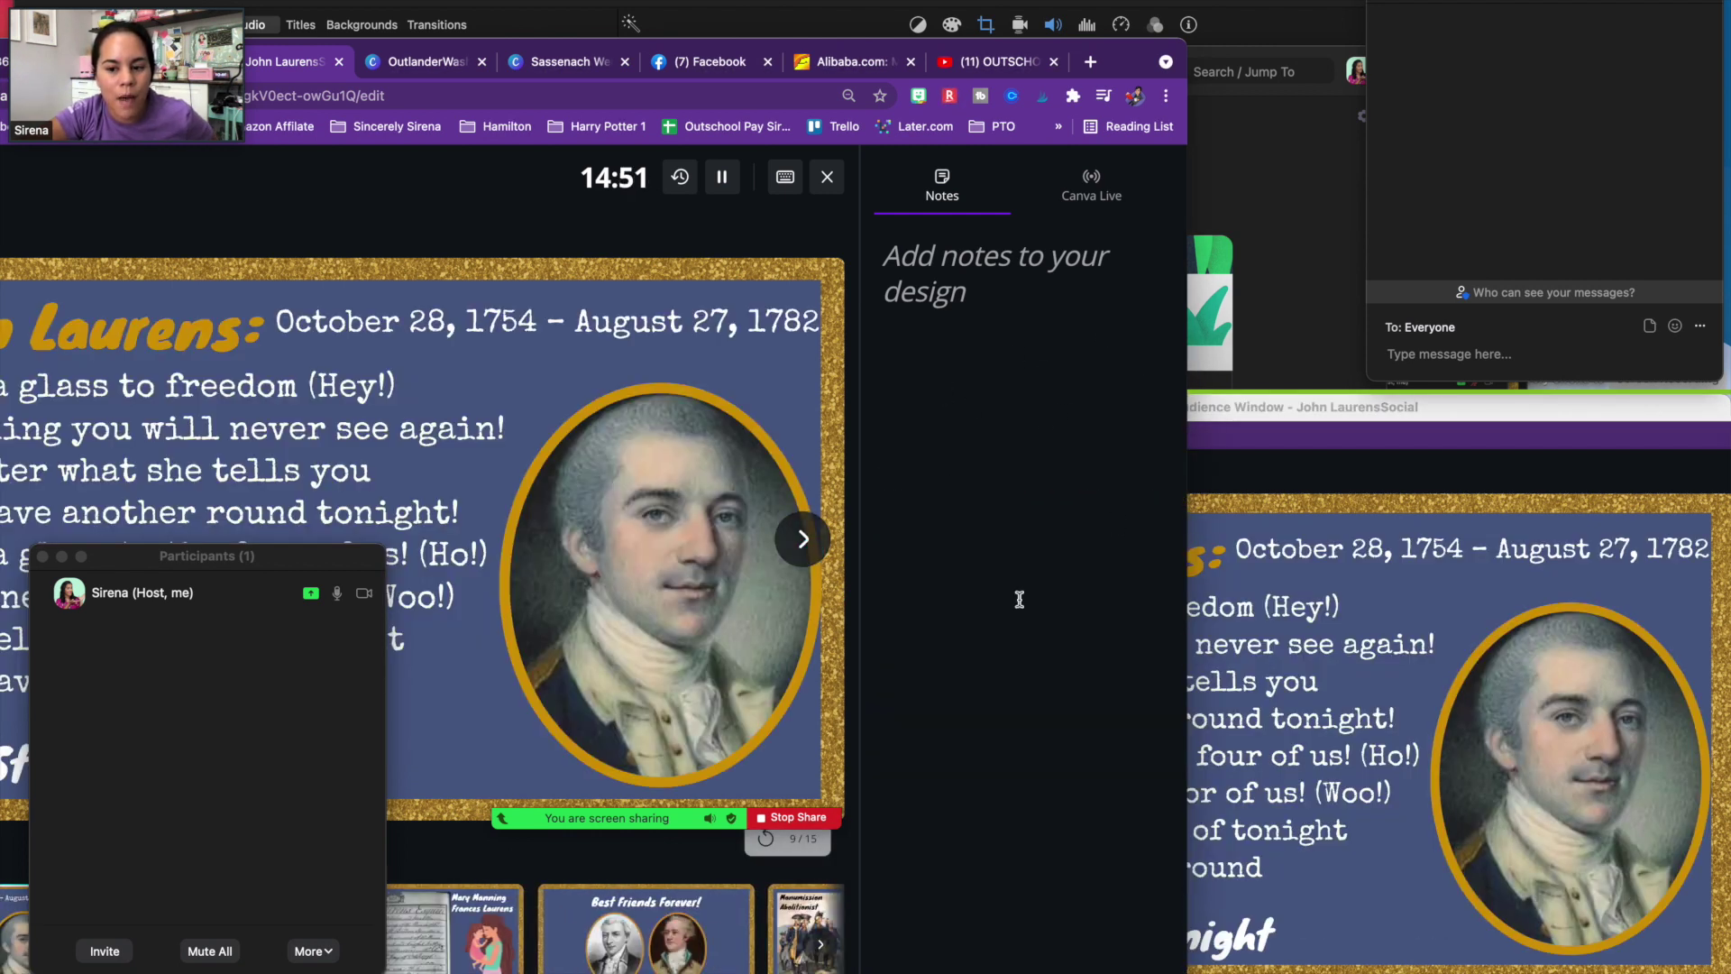
# - View slide 9 in full in the audience window, return to the presenter window and advance to slide 12
pyautogui.click(1282, 527)
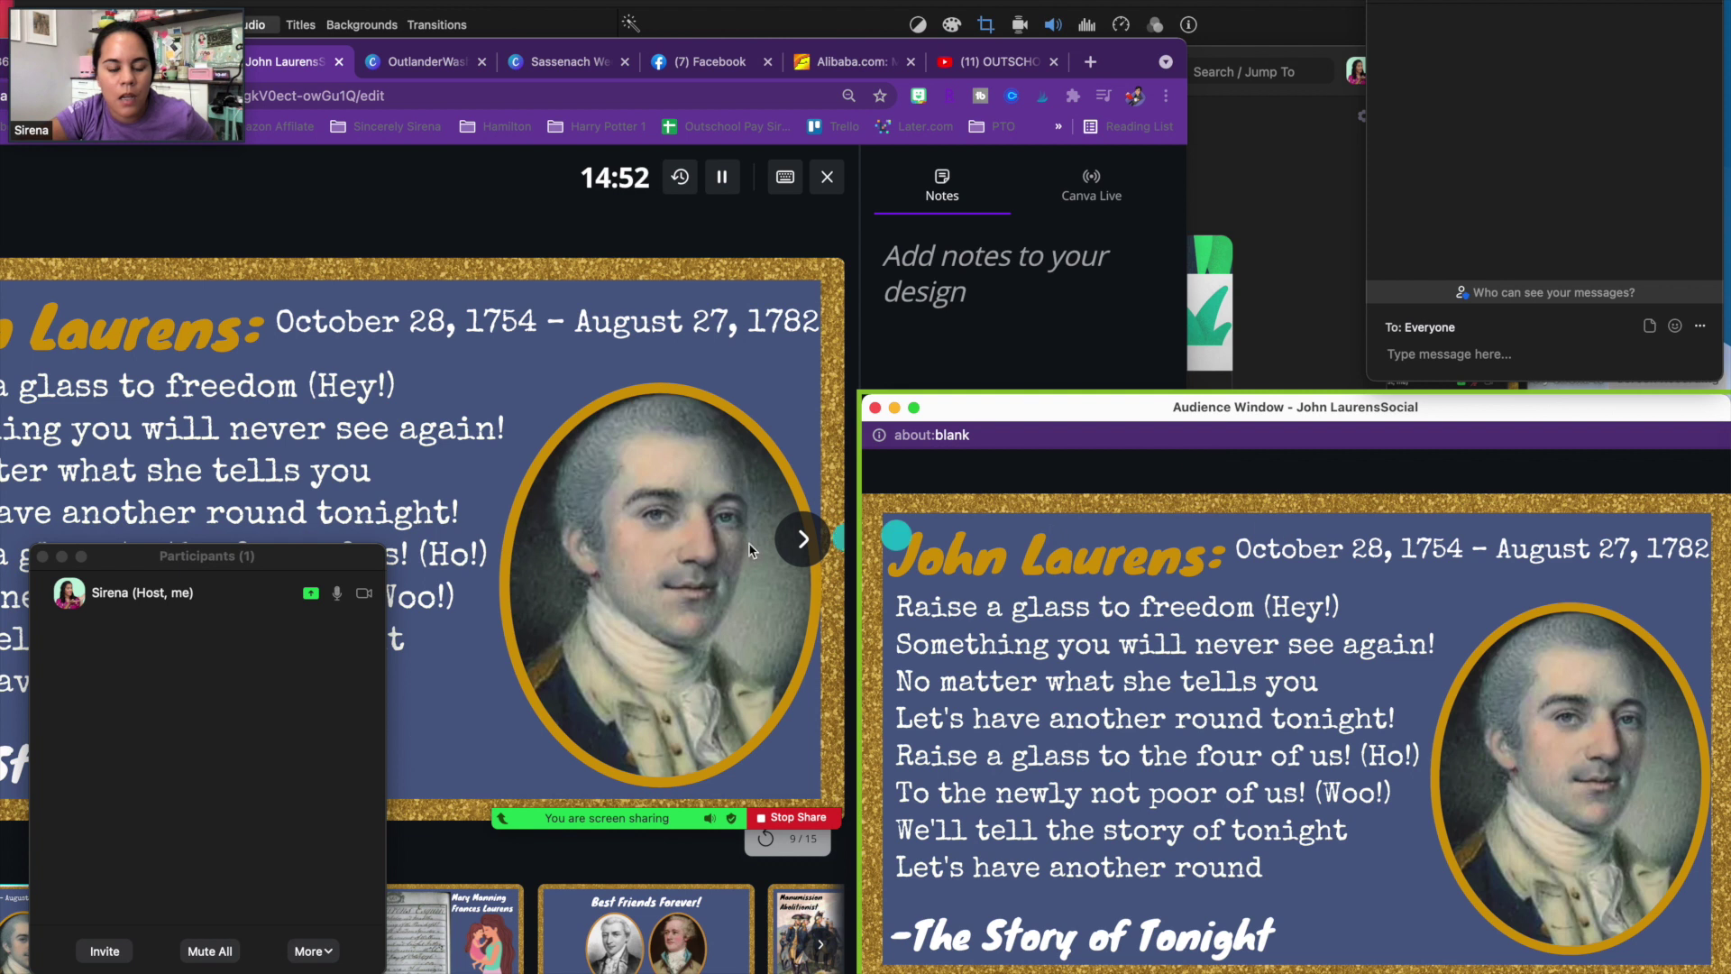
pyautogui.click(800, 541)
pyautogui.click(798, 541)
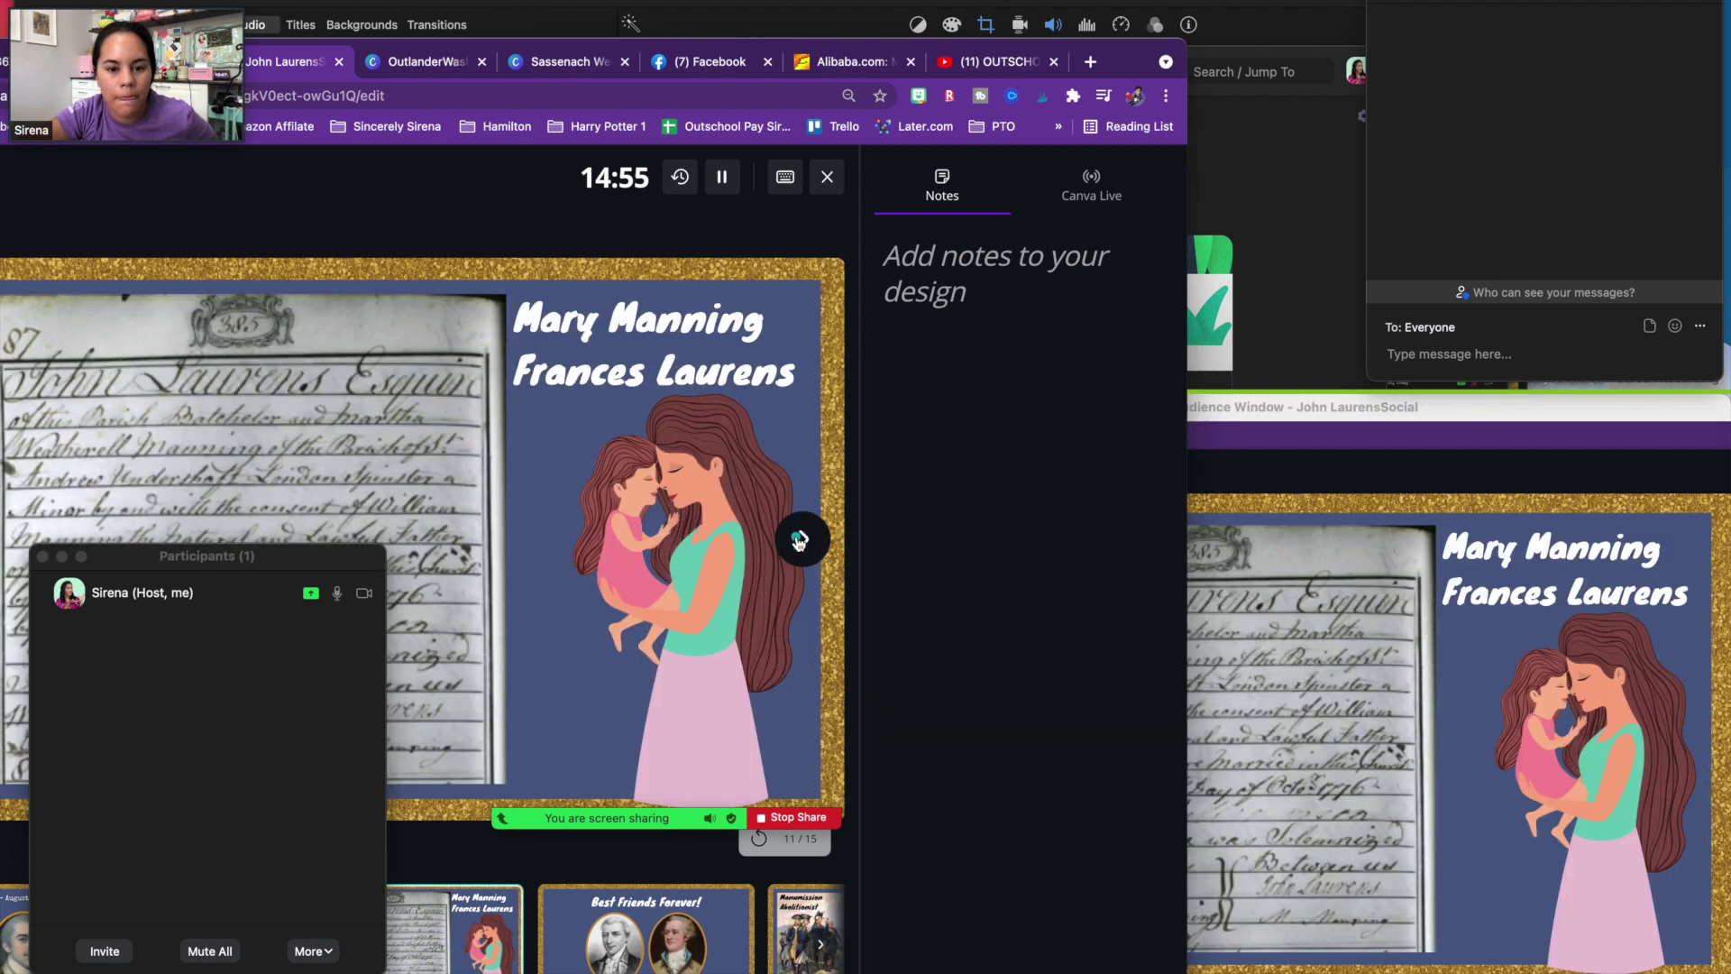
pyautogui.click(799, 541)
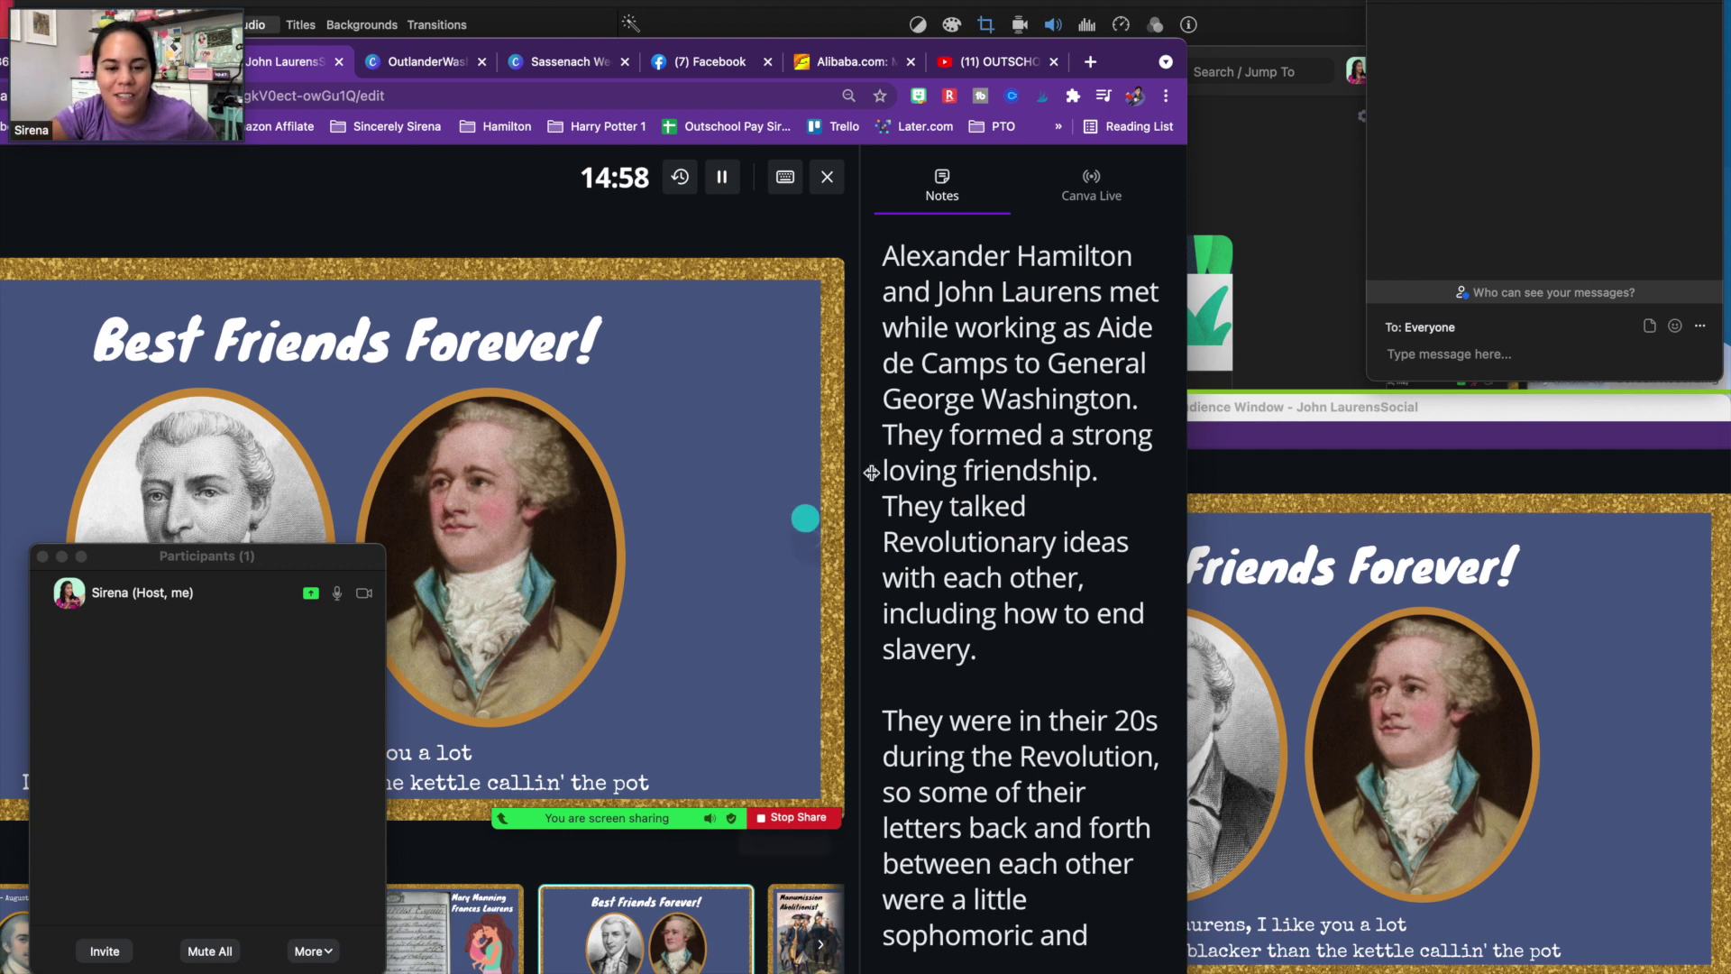
# - Check the "Best Friends Forever!" slide in the audience window and advance to slide 13 from the presenter window
pyautogui.click(1321, 544)
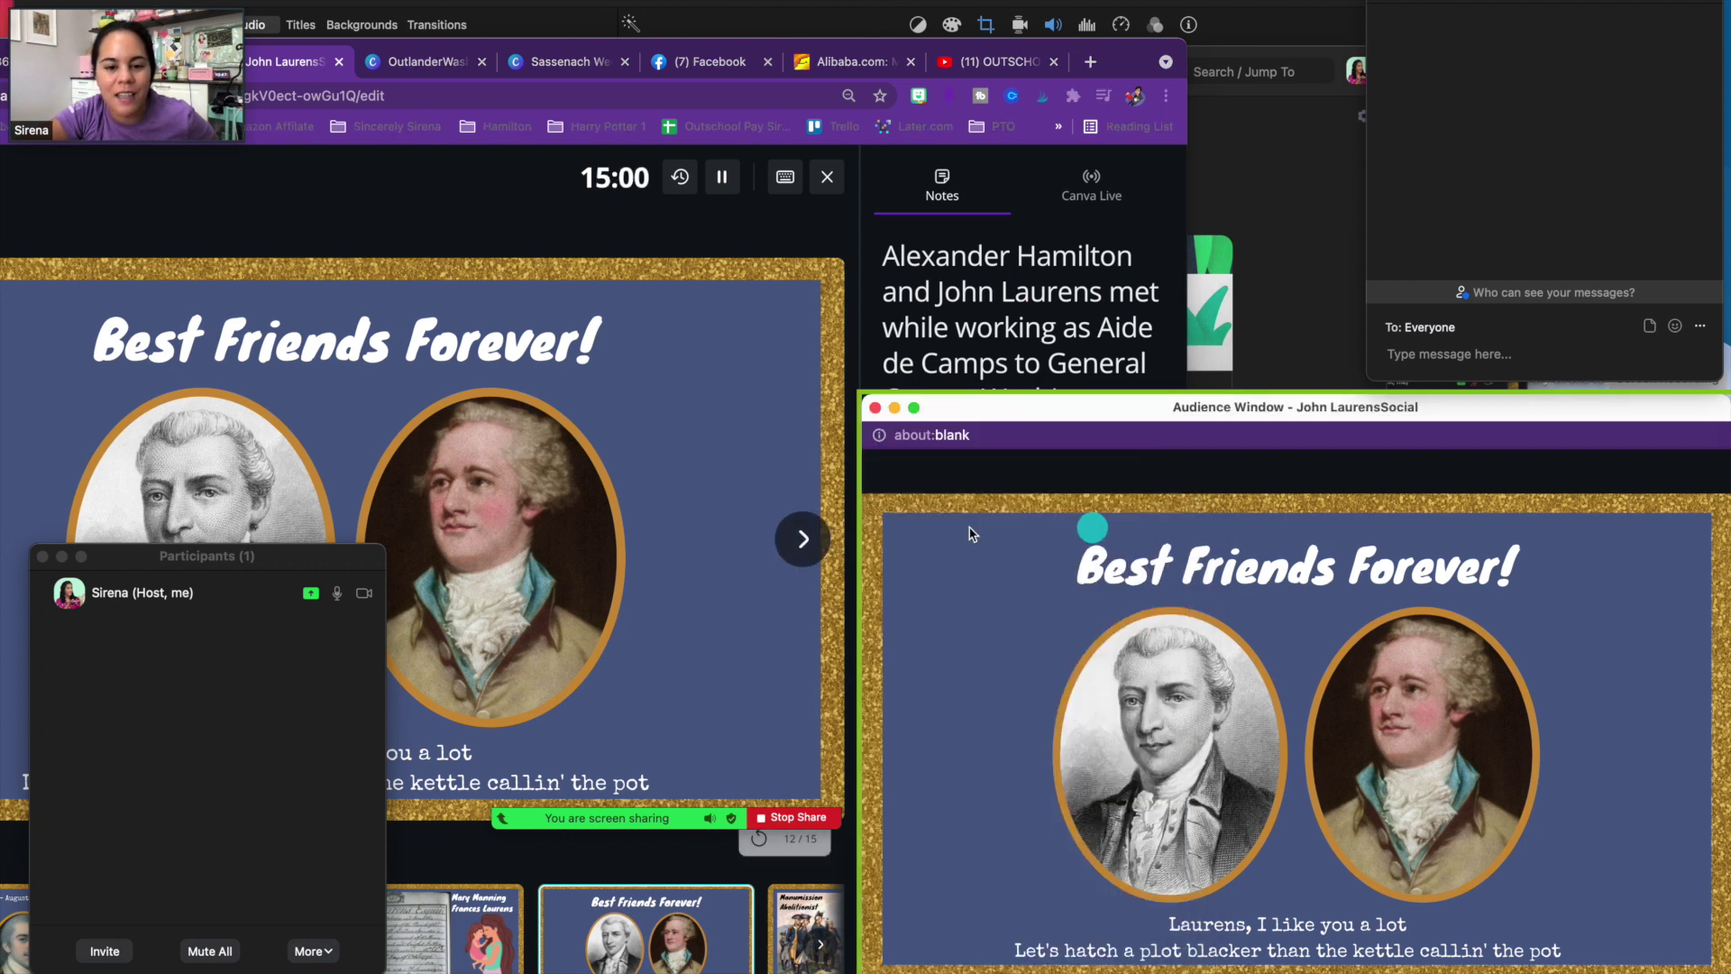
pyautogui.click(638, 552)
pyautogui.click(799, 541)
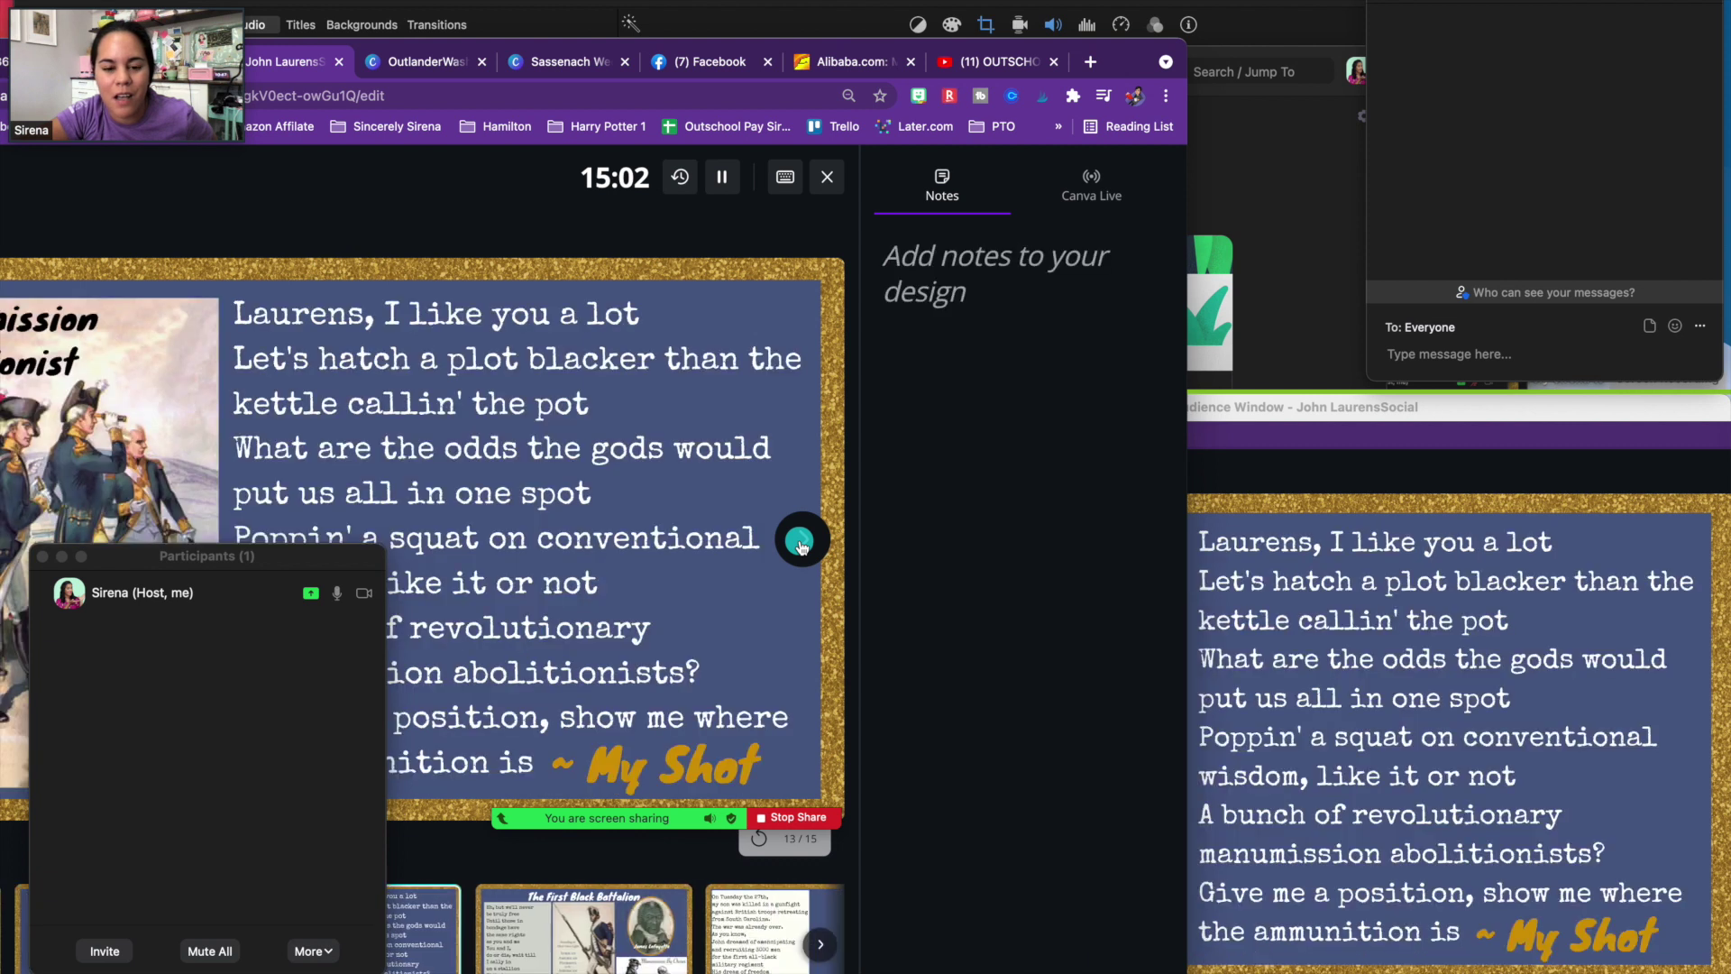